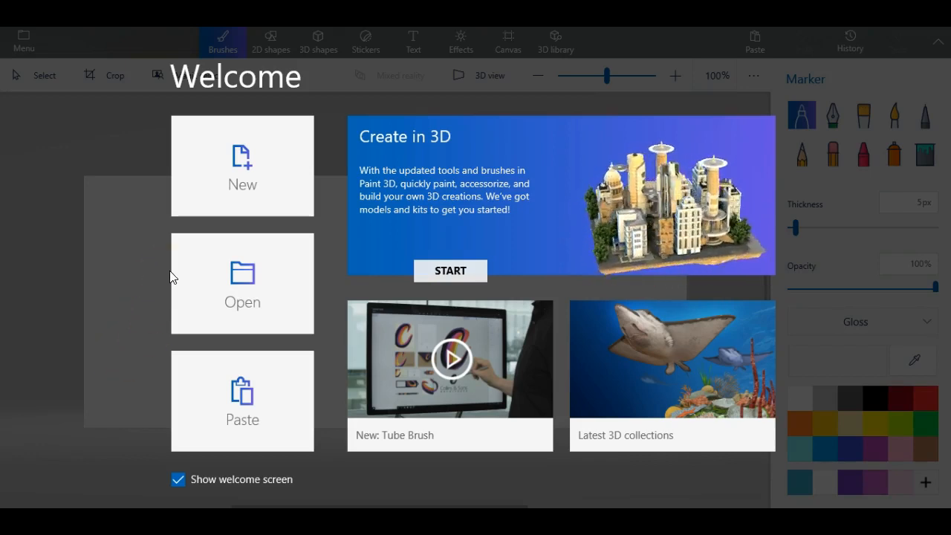
# - Start a new blank canvas, mark a small dot, and narrow it to a nearly 4:3 shape
pyautogui.click(244, 168)
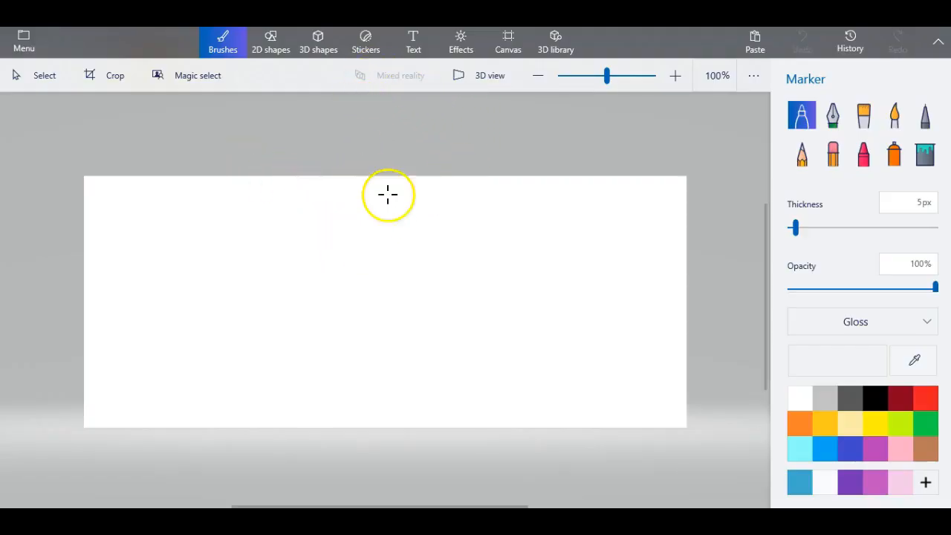
pyautogui.click(400, 238)
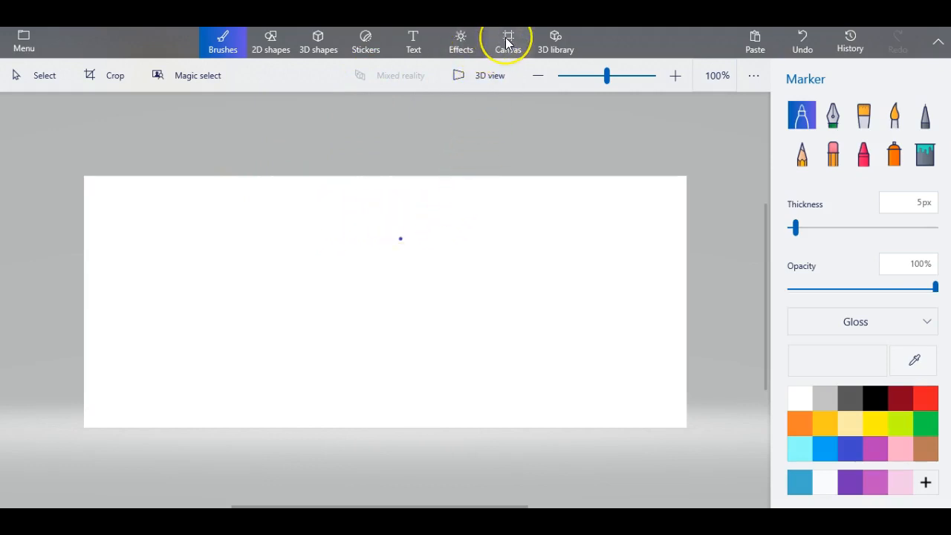
pyautogui.click(508, 42)
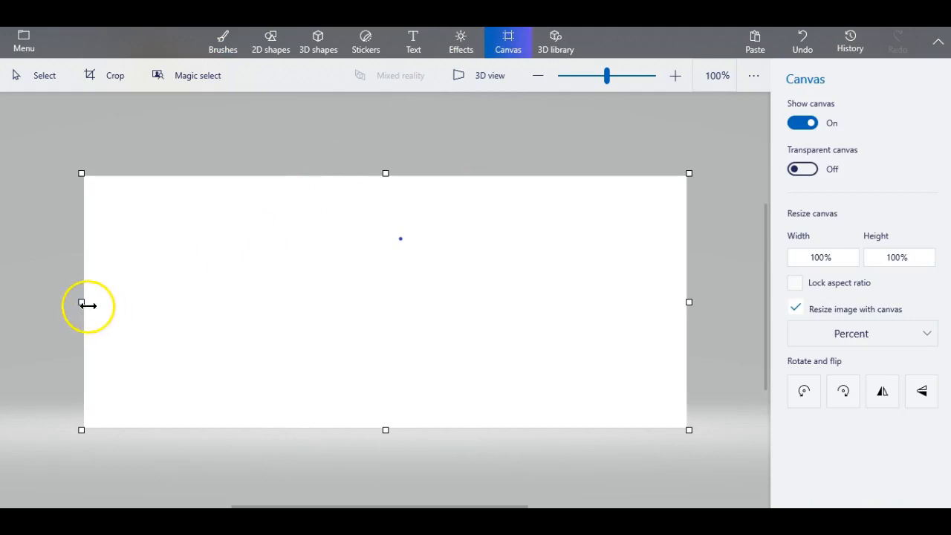
pyautogui.moveTo(81, 301); pyautogui.dragTo(196, 303)
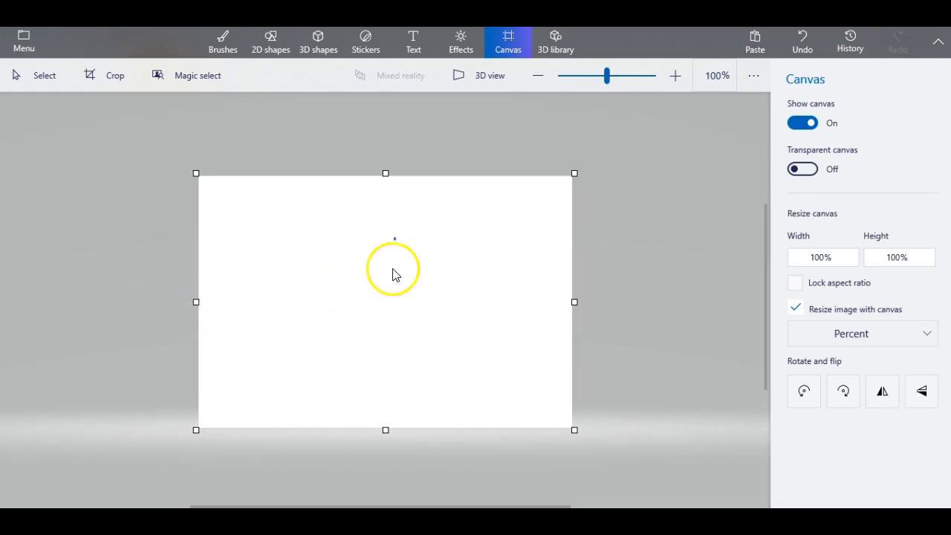
# - Look over the Effects filters, then return to Brushes with the Marker at 5px and 100% opacity
pyautogui.click(461, 42)
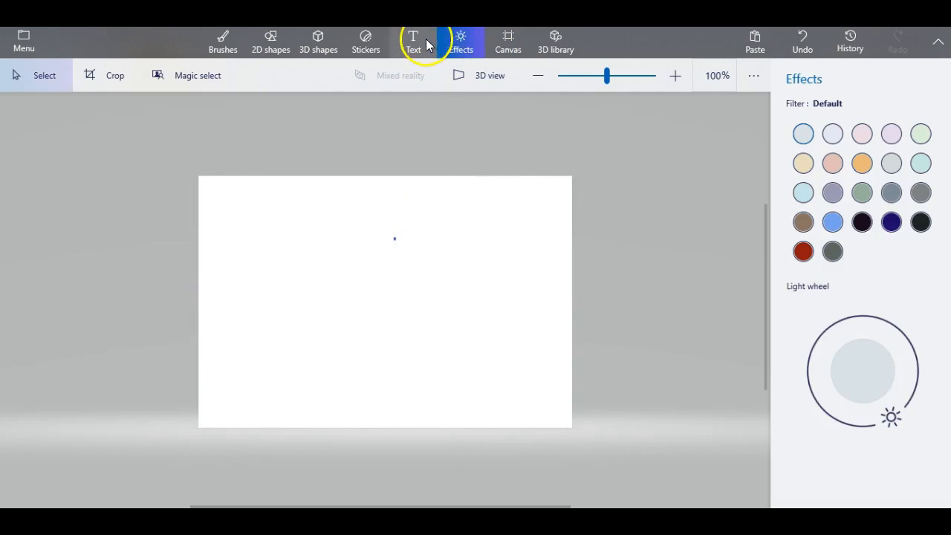
pyautogui.click(223, 43)
pyautogui.click(700, 191)
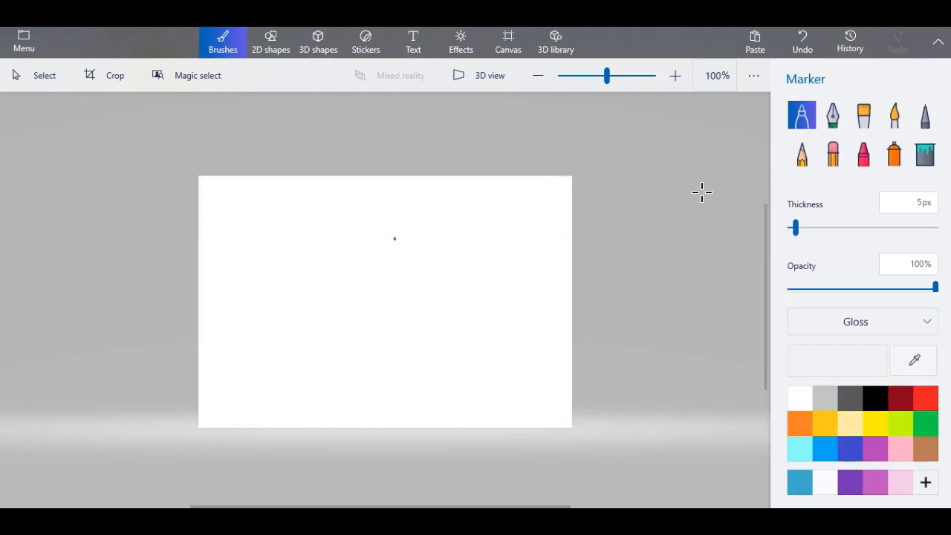
# - Select the Watercolor brush at 50px and 75% opacity and open the custom colour chooser
pyautogui.moveTo(731, 157)
pyautogui.mouseDown()
pyautogui.moveTo(771, 149)
pyautogui.moveTo(802, 116)
pyautogui.moveTo(841, 121)
pyautogui.mouseUp()
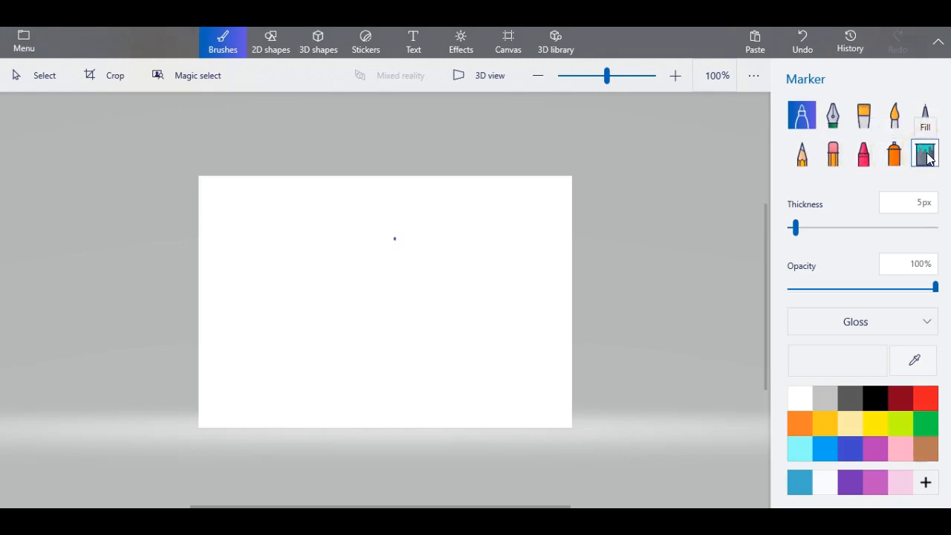
pyautogui.click(894, 118)
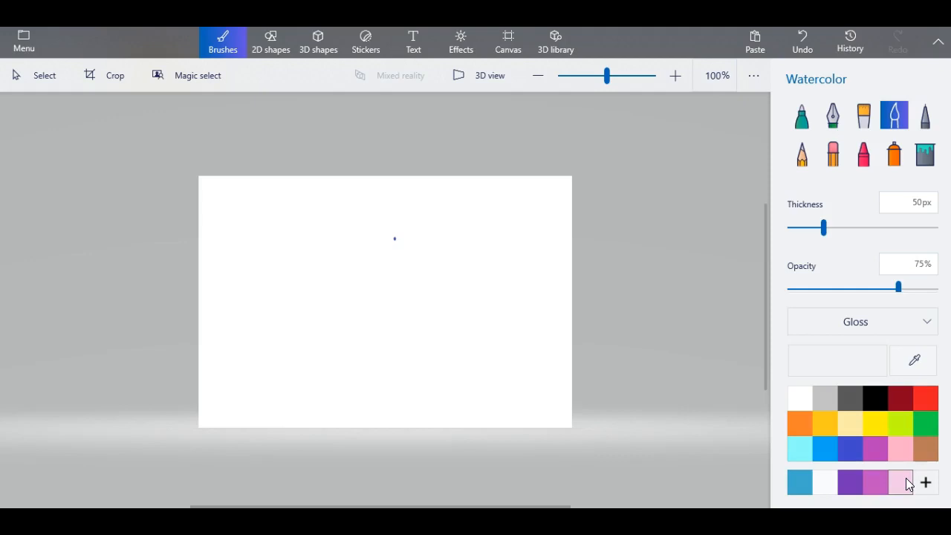
pyautogui.click(925, 483)
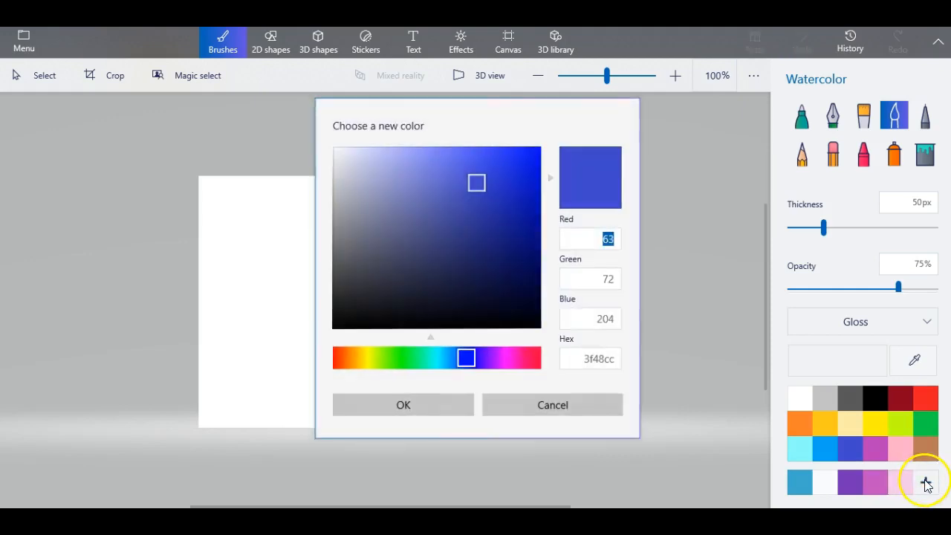
# - Shift the hue to magenta, lighten it to pale pink e6c7dc, and confirm the colour
pyautogui.click(596, 272)
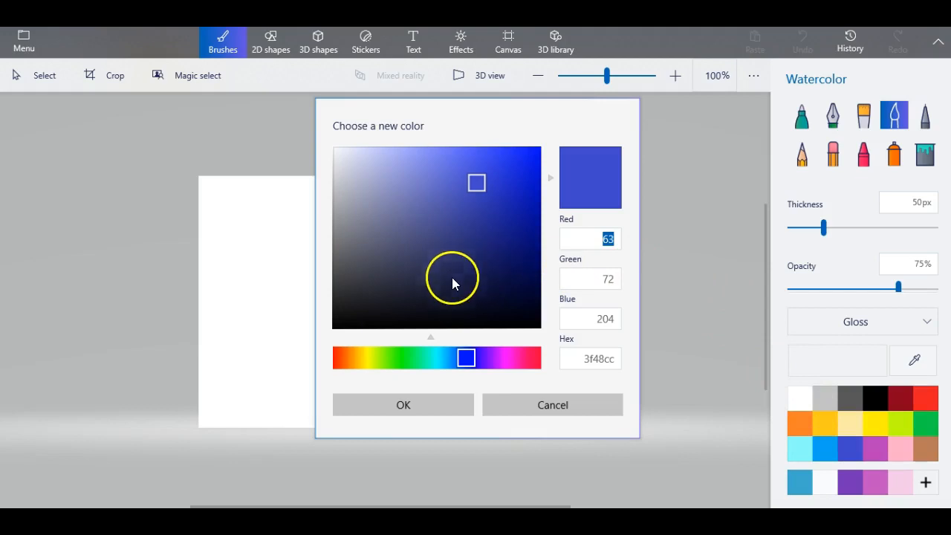
pyautogui.click(470, 358)
pyautogui.moveTo(470, 358); pyautogui.dragTo(514, 363)
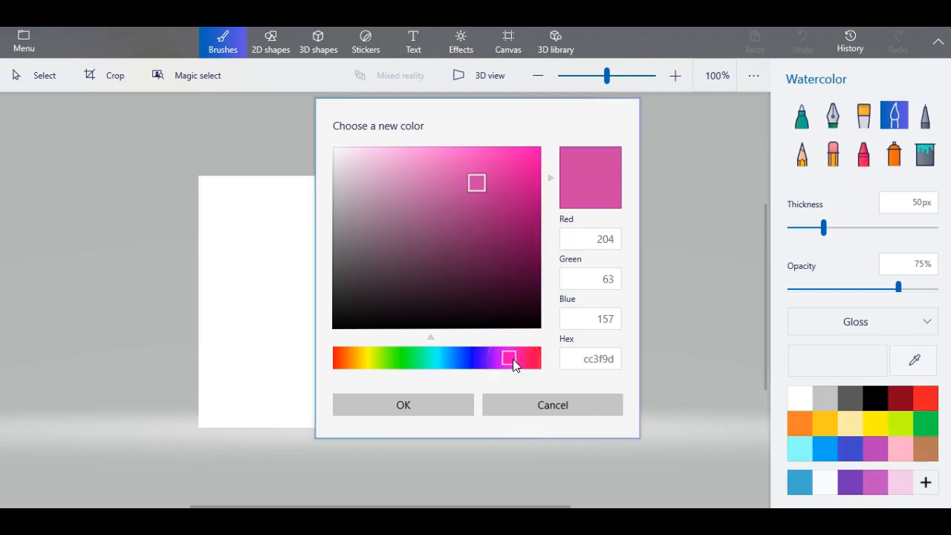
pyautogui.moveTo(479, 185); pyautogui.dragTo(362, 167)
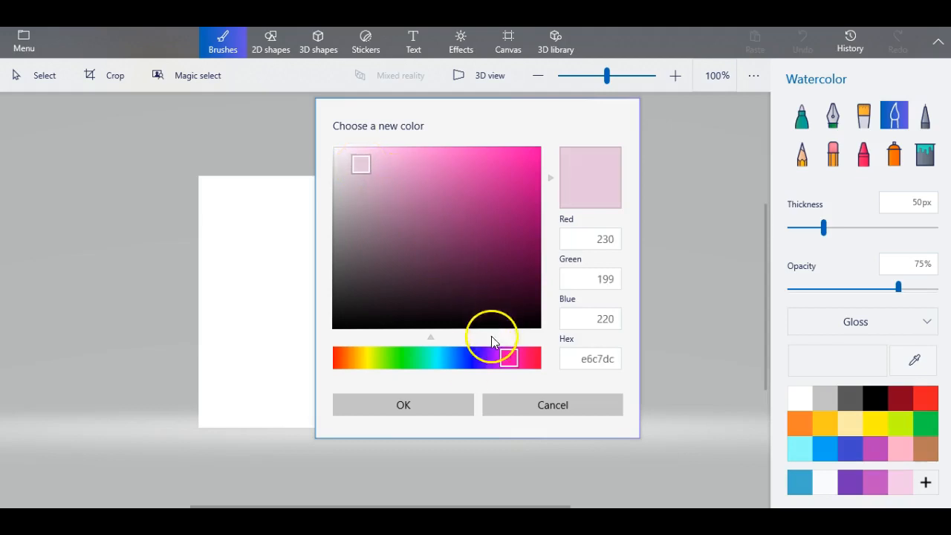
pyautogui.click(406, 405)
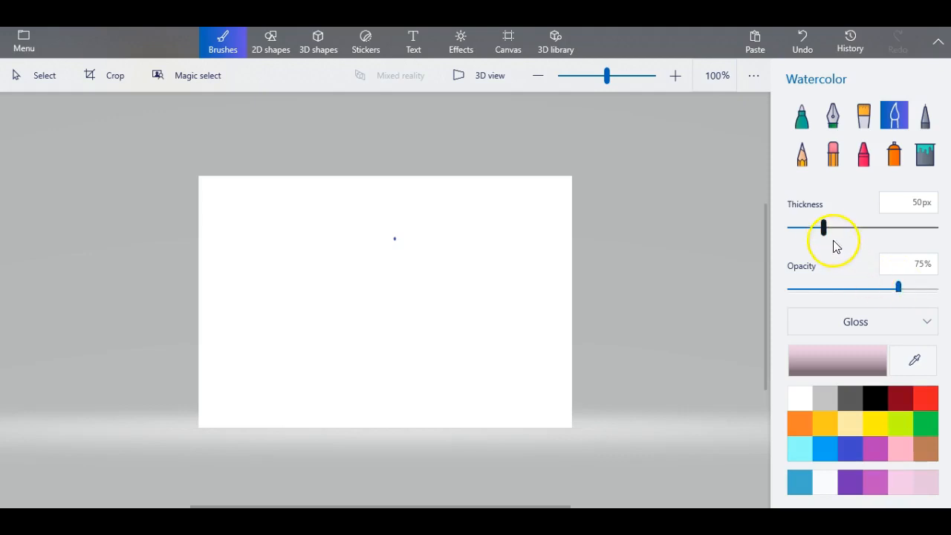
# - Set the watercolor brush to 44px thickness and 33% opacity, trying the Matte finish
pyautogui.moveTo(826, 230); pyautogui.dragTo(820, 228)
pyautogui.moveTo(898, 288); pyautogui.dragTo(838, 294)
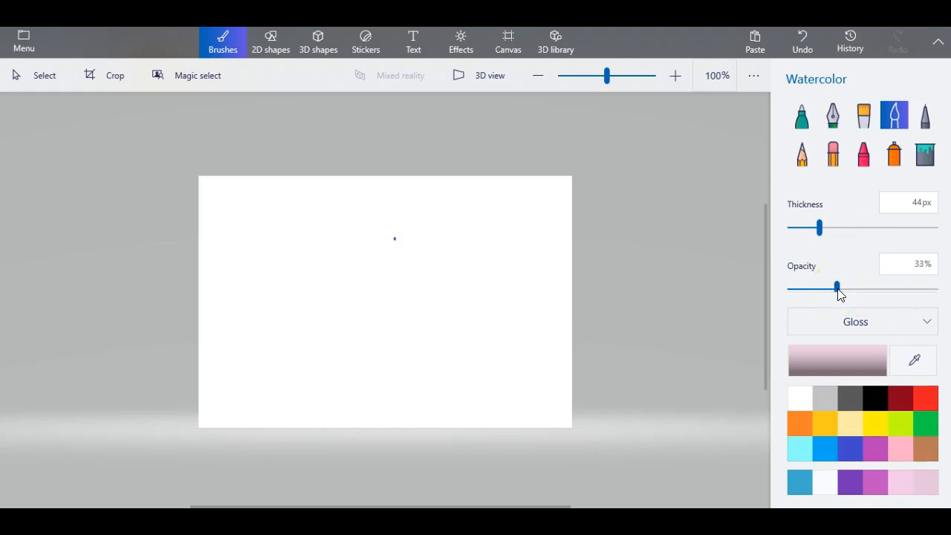
pyautogui.click(926, 324)
pyautogui.click(888, 303)
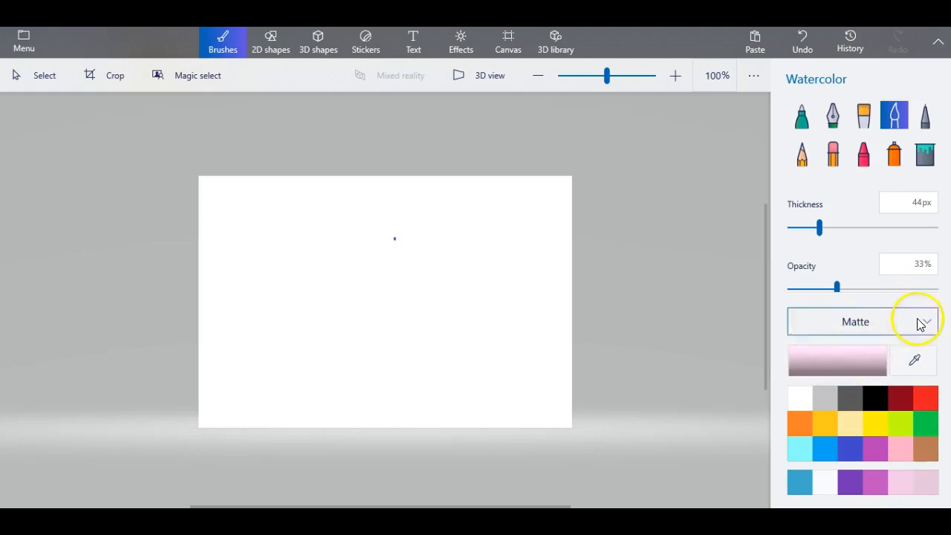
# - Compare the Dull metal and Polished metal finishes, then settle on Gloss
pyautogui.click(917, 322)
pyautogui.click(884, 346)
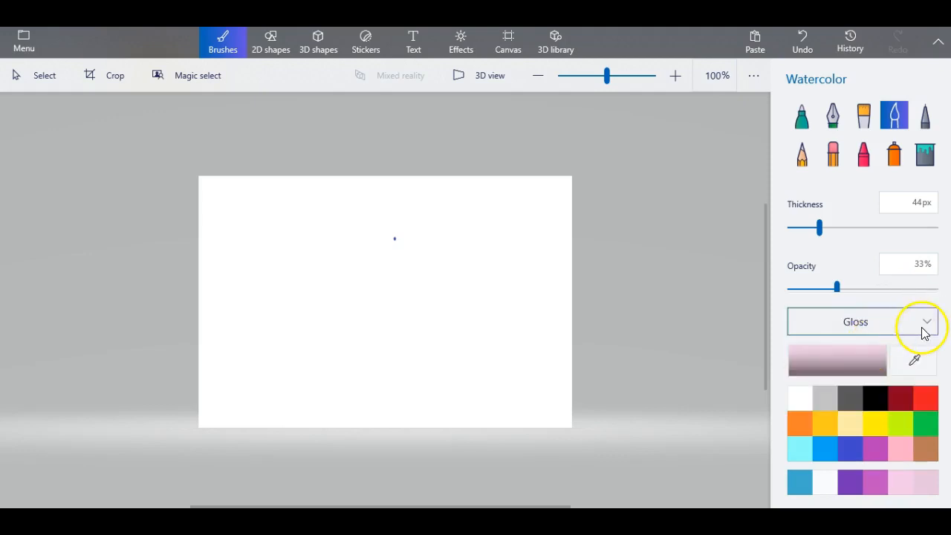
pyautogui.click(918, 328)
pyautogui.click(879, 349)
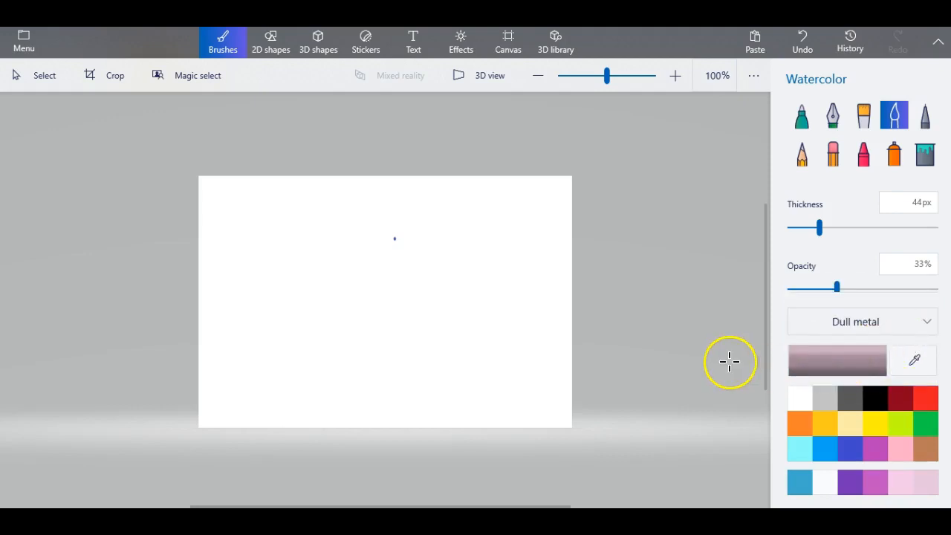
pyautogui.click(932, 324)
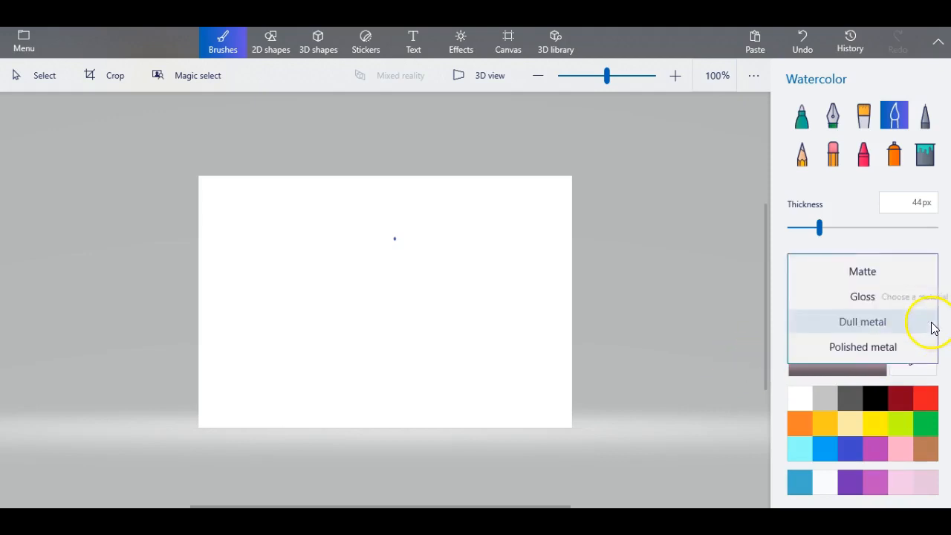
pyautogui.click(883, 349)
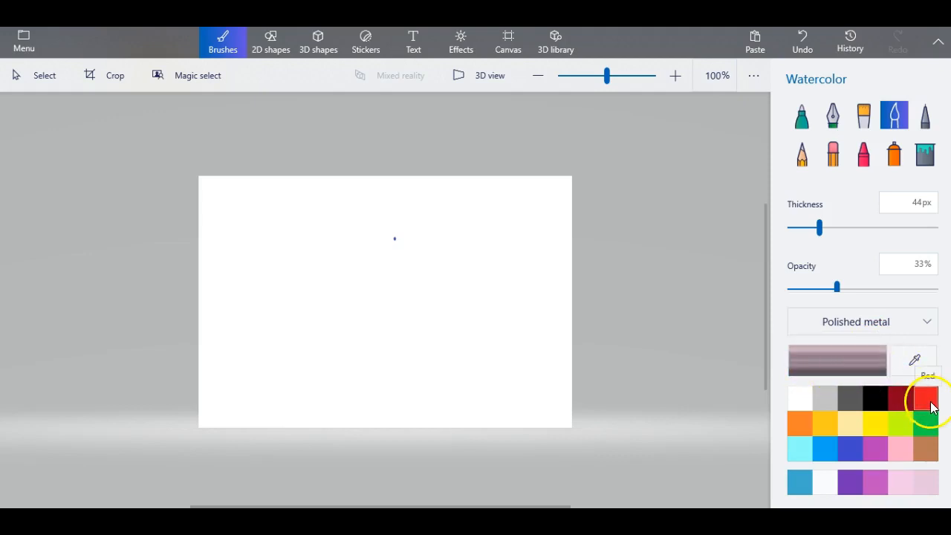
pyautogui.click(928, 323)
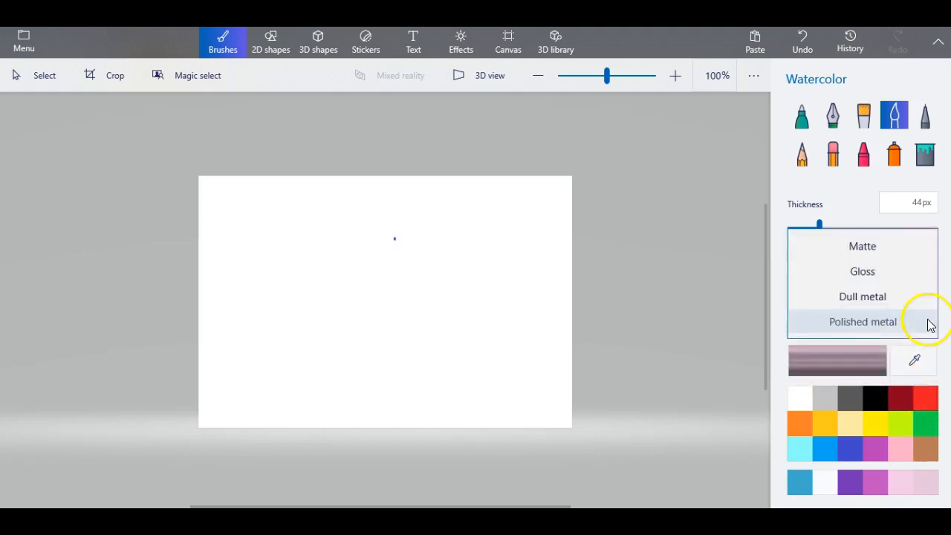
pyautogui.click(870, 272)
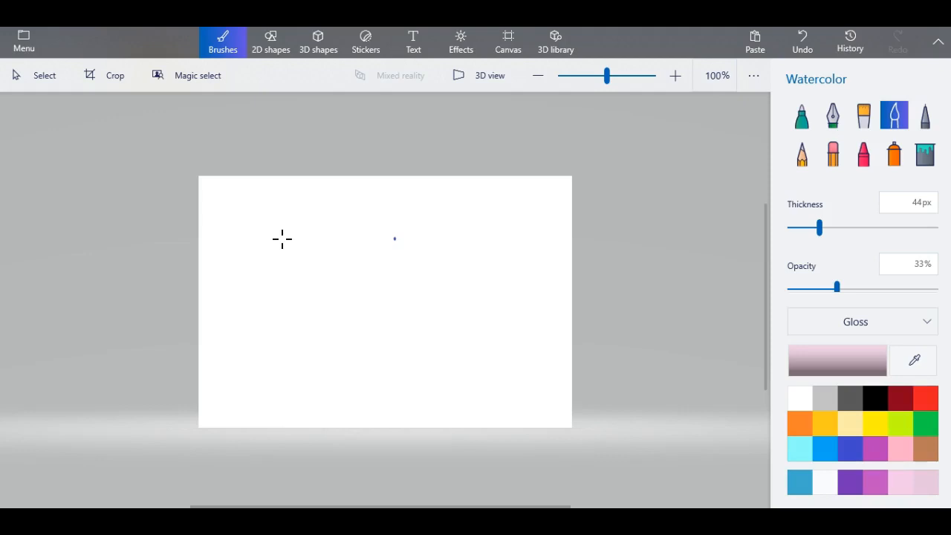
# - Paint overlapping pale pink strokes across the canvas centre, building up the wash's top and left
pyautogui.click(269, 238)
pyautogui.moveTo(269, 237); pyautogui.dragTo(347, 242)
pyautogui.moveTo(366, 236)
pyautogui.mouseDown()
pyautogui.moveTo(438, 239)
pyautogui.moveTo(475, 256)
pyautogui.moveTo(483, 284)
pyautogui.moveTo(468, 315)
pyautogui.moveTo(474, 340)
pyautogui.moveTo(396, 352)
pyautogui.moveTo(270, 338)
pyautogui.moveTo(252, 309)
pyautogui.moveTo(270, 267)
pyautogui.moveTo(263, 244)
pyautogui.moveTo(307, 256)
pyautogui.moveTo(299, 265)
pyautogui.moveTo(273, 256)
pyautogui.moveTo(270, 237)
pyautogui.moveTo(283, 238)
pyautogui.moveTo(275, 250)
pyautogui.moveTo(282, 240)
pyautogui.moveTo(284, 254)
pyautogui.moveTo(263, 297)
pyautogui.moveTo(287, 287)
pyautogui.moveTo(294, 301)
pyautogui.moveTo(393, 276)
pyautogui.moveTo(358, 256)
pyautogui.mouseUp()
pyautogui.moveTo(286, 263)
pyautogui.mouseDown()
pyautogui.moveTo(327, 277)
pyautogui.moveTo(272, 259)
pyautogui.mouseUp()
pyautogui.moveTo(362, 258)
pyautogui.mouseDown()
pyautogui.moveTo(420, 258)
pyautogui.moveTo(350, 255)
pyautogui.mouseUp()
pyautogui.moveTo(399, 274)
pyautogui.mouseDown()
pyautogui.moveTo(417, 256)
pyautogui.moveTo(411, 249)
pyautogui.moveTo(377, 245)
pyautogui.moveTo(437, 252)
pyautogui.moveTo(445, 265)
pyautogui.moveTo(424, 252)
pyautogui.moveTo(430, 274)
pyautogui.moveTo(420, 271)
pyautogui.moveTo(440, 275)
pyautogui.moveTo(455, 258)
pyautogui.moveTo(468, 295)
pyautogui.moveTo(468, 281)
pyautogui.moveTo(458, 306)
pyautogui.moveTo(461, 271)
pyautogui.moveTo(432, 315)
pyautogui.moveTo(435, 291)
pyautogui.moveTo(373, 281)
pyautogui.moveTo(382, 281)
pyautogui.moveTo(327, 292)
pyautogui.moveTo(319, 307)
pyautogui.moveTo(381, 294)
pyautogui.moveTo(423, 306)
pyautogui.moveTo(347, 303)
pyautogui.moveTo(434, 324)
pyautogui.moveTo(386, 336)
pyautogui.moveTo(399, 338)
pyautogui.moveTo(335, 333)
pyautogui.moveTo(394, 334)
pyautogui.moveTo(345, 346)
pyautogui.moveTo(392, 348)
pyautogui.moveTo(345, 308)
pyautogui.moveTo(338, 329)
pyautogui.moveTo(329, 306)
pyautogui.moveTo(316, 334)
pyautogui.moveTo(304, 314)
pyautogui.moveTo(333, 326)
pyautogui.moveTo(261, 304)
pyautogui.moveTo(277, 319)
pyautogui.mouseUp()
# - Add pink to the wash's lower right, upper edge and centre, extending it rightward
pyautogui.moveTo(402, 332); pyautogui.dragTo(420, 312)
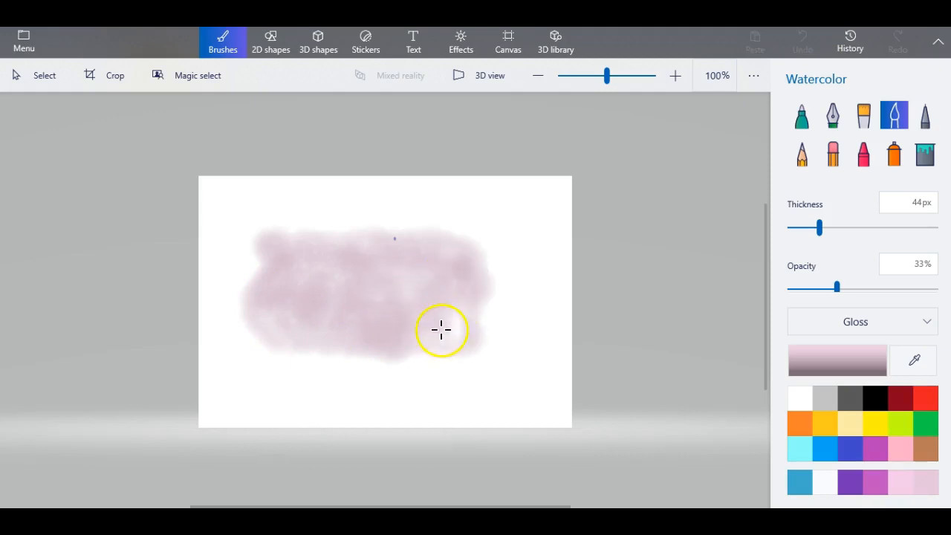
pyautogui.moveTo(452, 323)
pyautogui.mouseDown()
pyautogui.moveTo(453, 337)
pyautogui.moveTo(465, 309)
pyautogui.mouseUp()
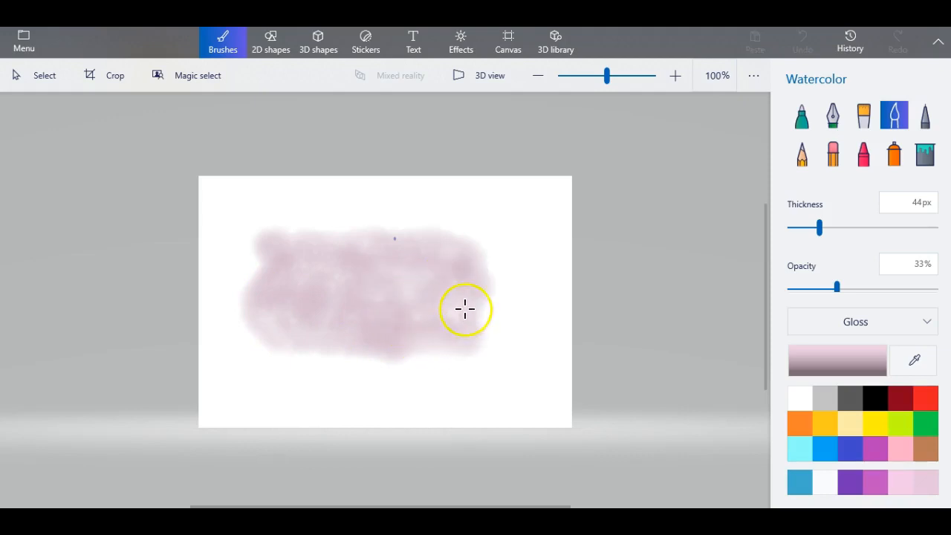
pyautogui.moveTo(338, 263)
pyautogui.mouseDown()
pyautogui.moveTo(287, 239)
pyautogui.moveTo(413, 254)
pyautogui.mouseUp()
pyautogui.moveTo(397, 286)
pyautogui.mouseDown()
pyautogui.moveTo(424, 307)
pyautogui.moveTo(406, 339)
pyautogui.moveTo(452, 340)
pyautogui.moveTo(481, 297)
pyautogui.moveTo(474, 325)
pyautogui.moveTo(482, 284)
pyautogui.moveTo(460, 300)
pyautogui.moveTo(455, 255)
pyautogui.moveTo(435, 247)
pyautogui.moveTo(445, 265)
pyautogui.moveTo(437, 290)
pyautogui.mouseUp()
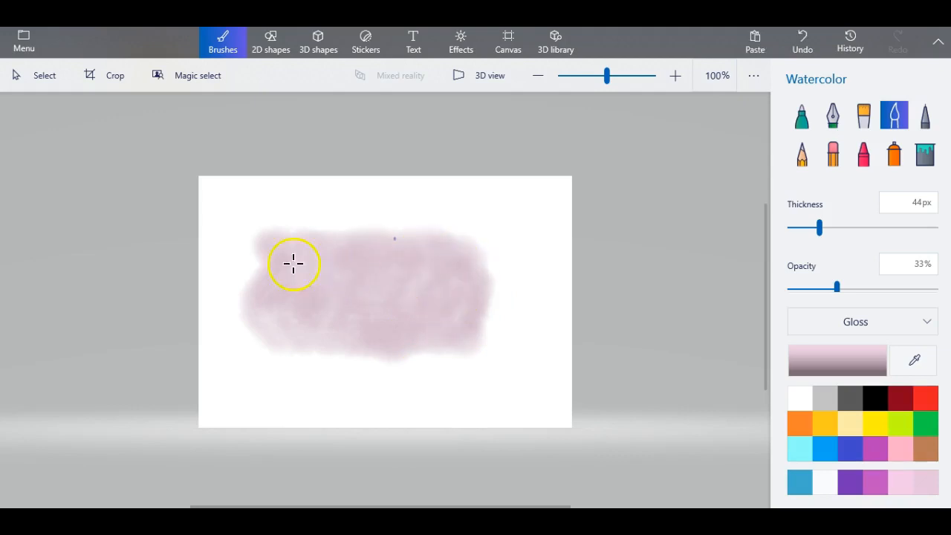
pyautogui.moveTo(267, 251)
pyautogui.mouseDown()
pyautogui.moveTo(260, 284)
pyautogui.moveTo(346, 278)
pyautogui.mouseUp()
pyautogui.moveTo(421, 273)
pyautogui.mouseDown()
pyautogui.moveTo(435, 265)
pyautogui.moveTo(456, 290)
pyautogui.moveTo(505, 305)
pyautogui.mouseUp()
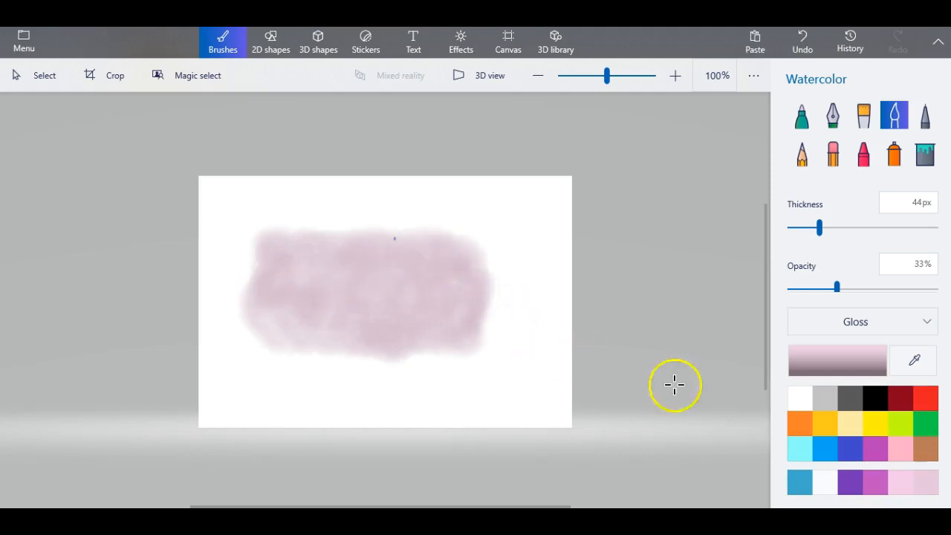
# - Switch the brush to white and soften the pink wash's left end, centre and right edge
pyautogui.click(799, 401)
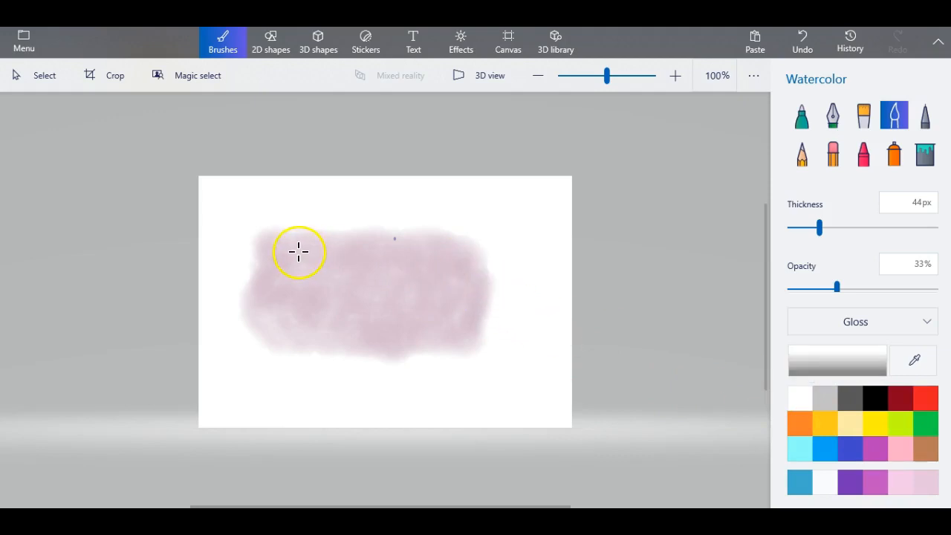
pyautogui.moveTo(276, 251); pyautogui.dragTo(274, 281)
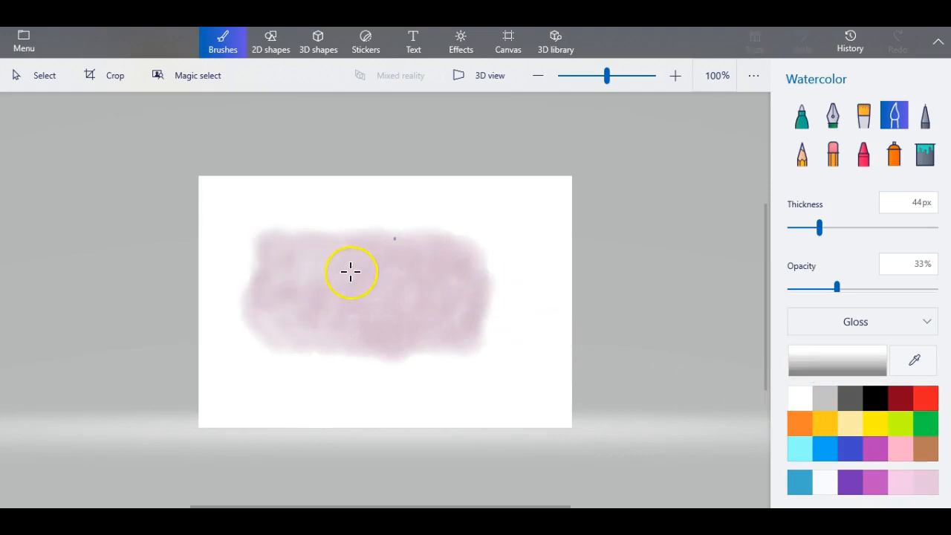
pyautogui.moveTo(358, 321)
pyautogui.mouseDown()
pyautogui.moveTo(395, 309)
pyautogui.moveTo(399, 240)
pyautogui.moveTo(270, 237)
pyautogui.moveTo(257, 303)
pyautogui.moveTo(377, 338)
pyautogui.moveTo(377, 330)
pyautogui.moveTo(455, 329)
pyautogui.moveTo(475, 303)
pyautogui.moveTo(481, 288)
pyautogui.moveTo(467, 270)
pyautogui.moveTo(424, 246)
pyautogui.mouseUp()
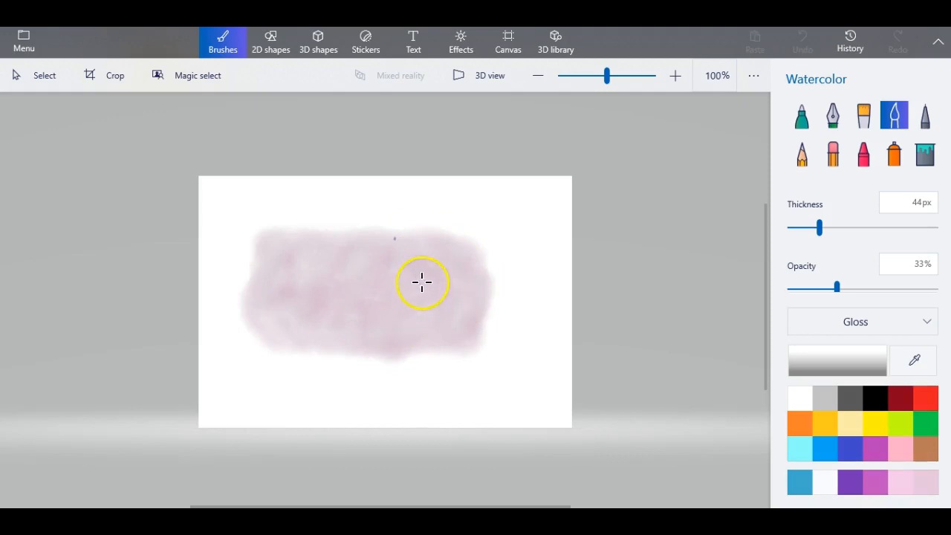
pyautogui.moveTo(472, 281); pyautogui.dragTo(470, 322)
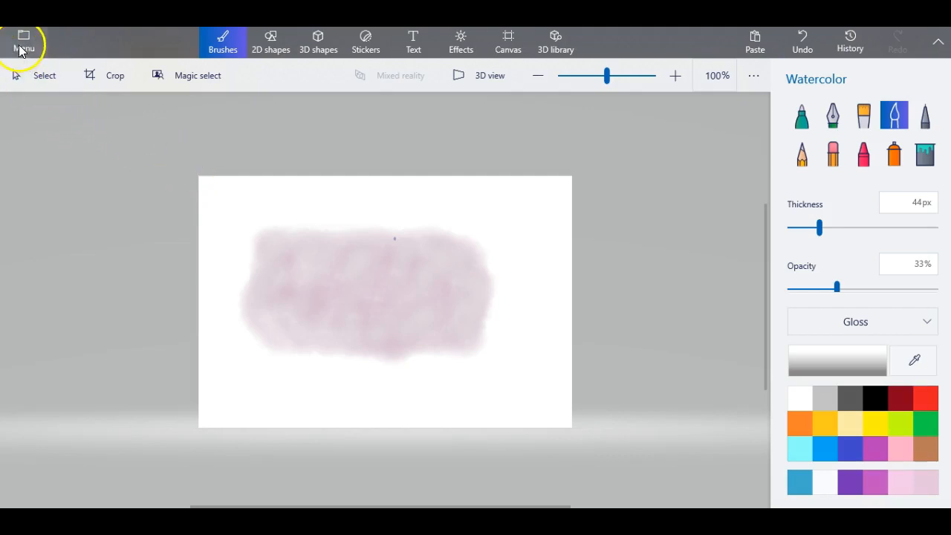
# - Start saving a copy of the canvas as an image named pinkblob
pyautogui.click(23, 44)
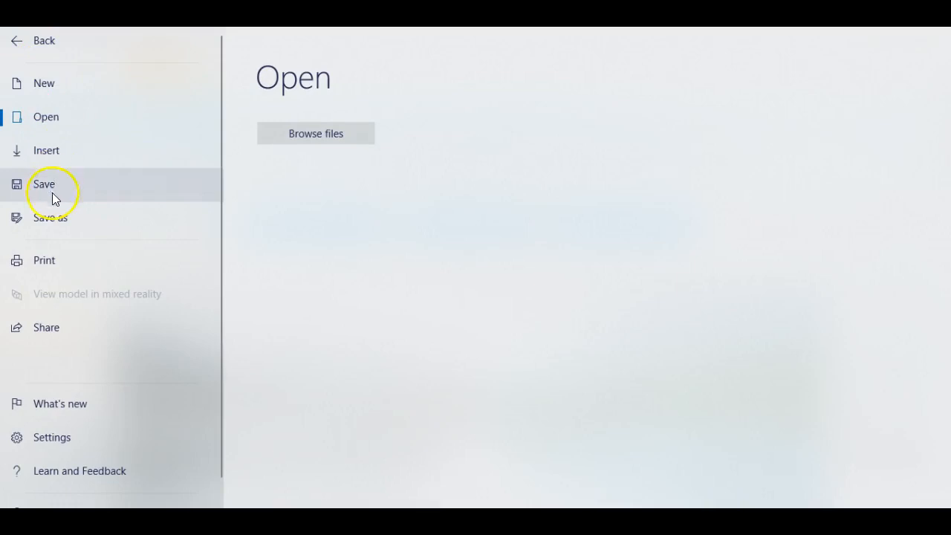
pyautogui.click(50, 217)
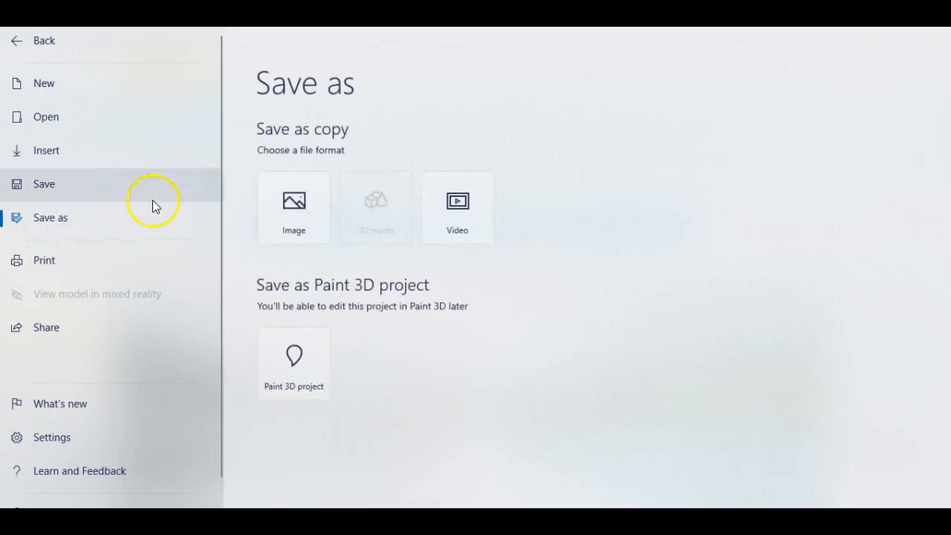
pyautogui.click(290, 207)
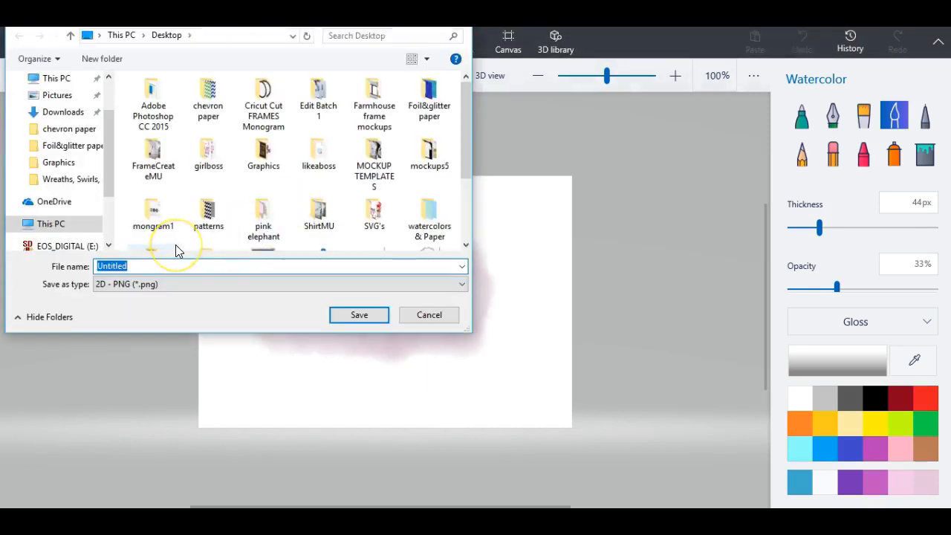
pyautogui.press('BackSpace')
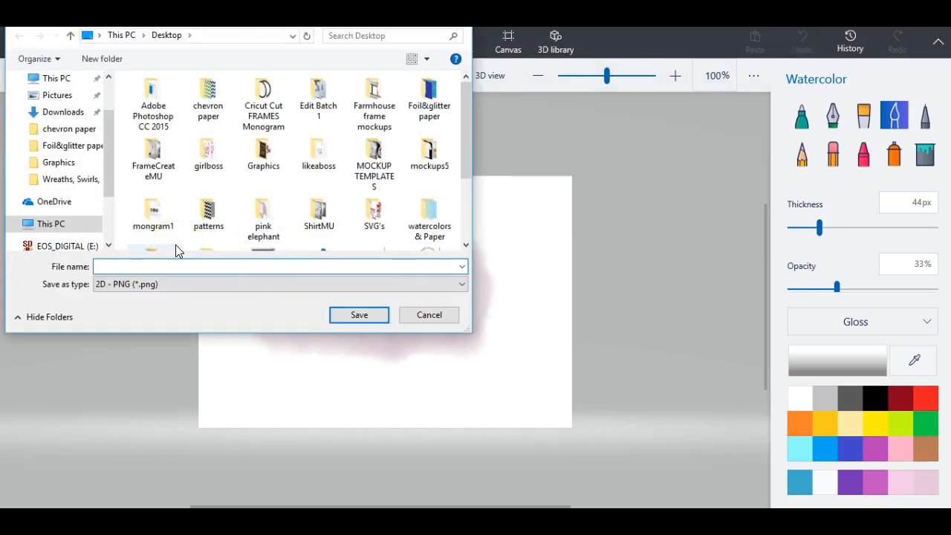
pyautogui.write('pi')
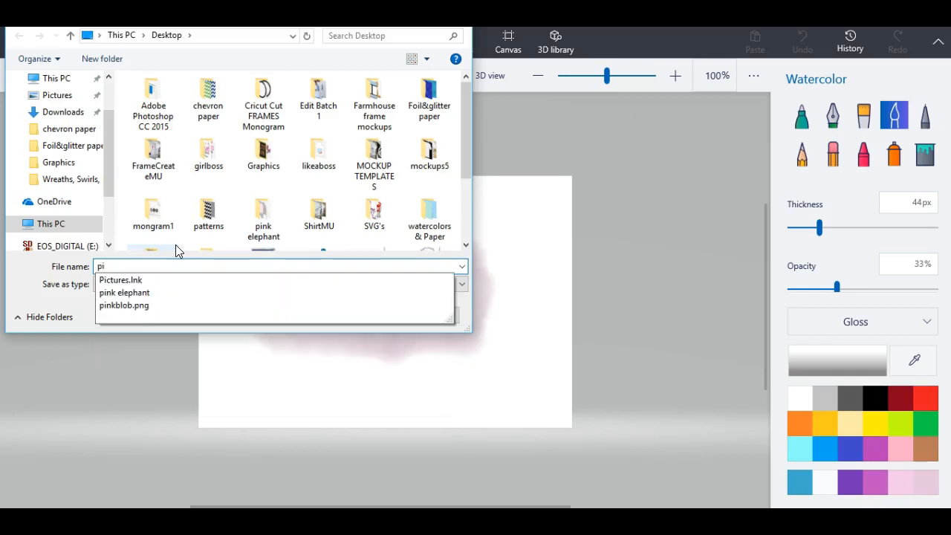
pyautogui.write('nkblo')
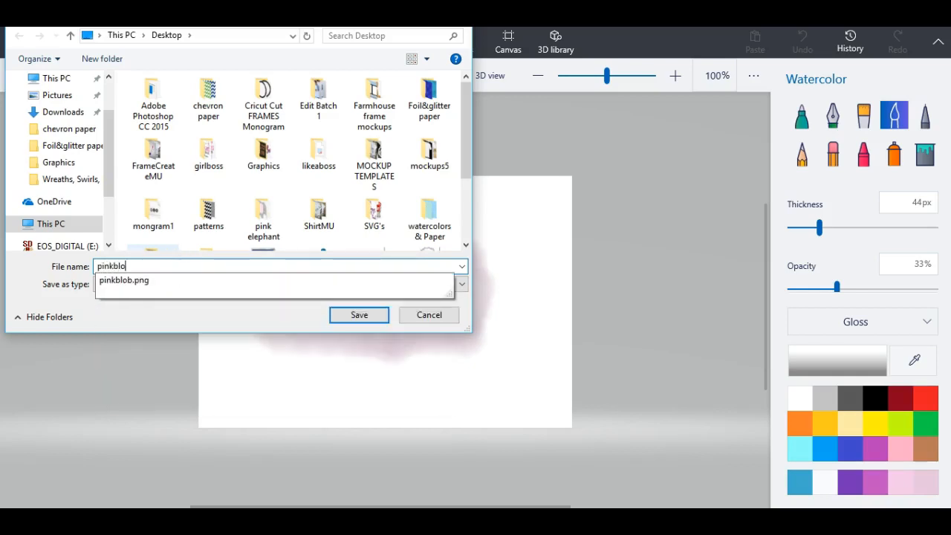
pyautogui.write('ck')
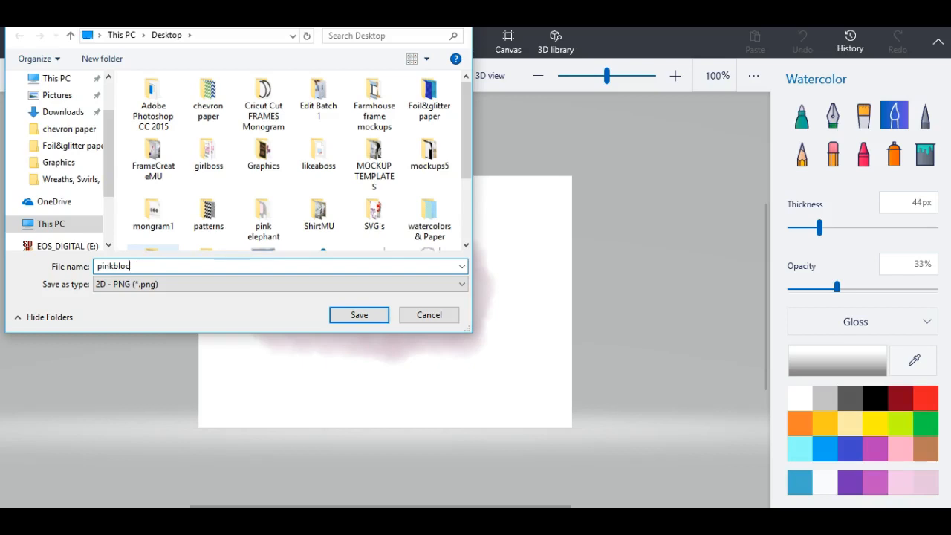
pyautogui.press('BackSpace')
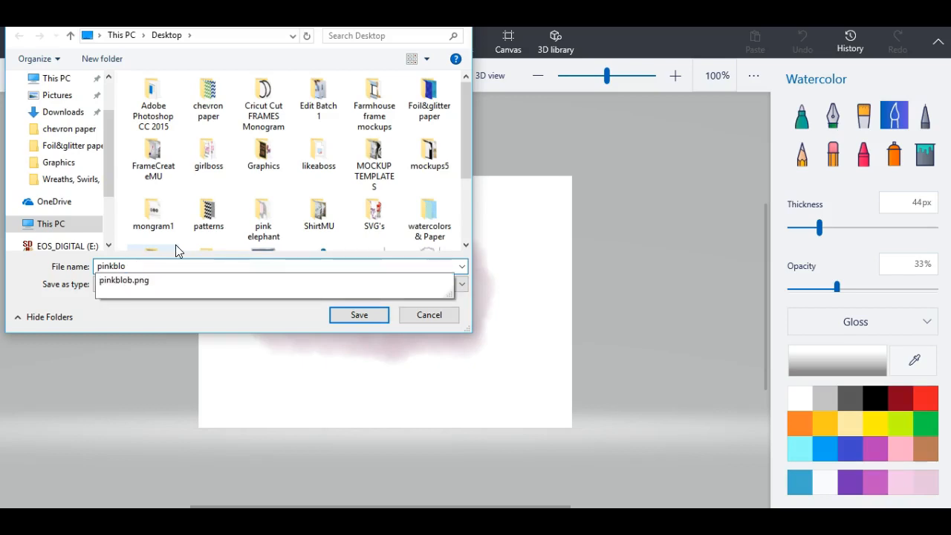
pyautogui.click(172, 250)
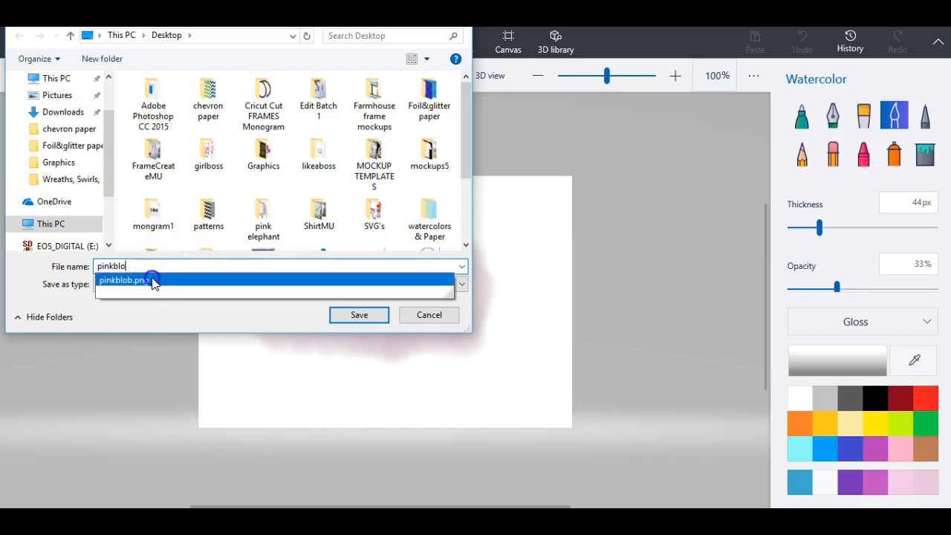
pyautogui.click(154, 283)
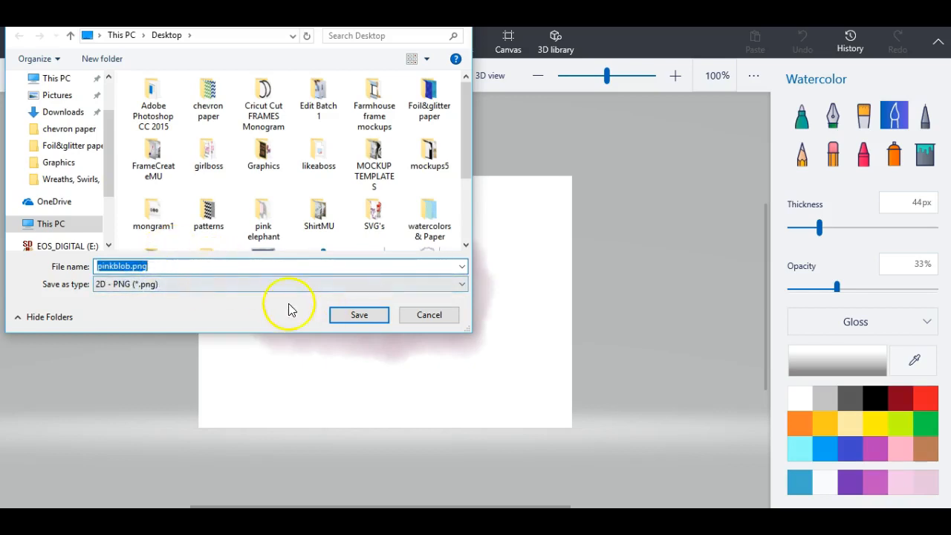
# - Save pinkblob to the Desktop in JPEG format and bring the iPiccy browser forward
pyautogui.click(452, 283)
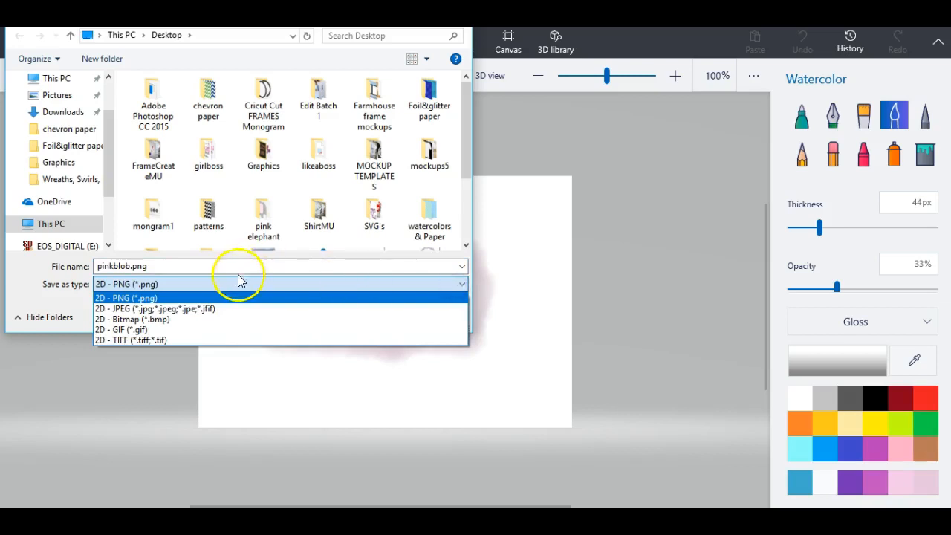
pyautogui.click(197, 309)
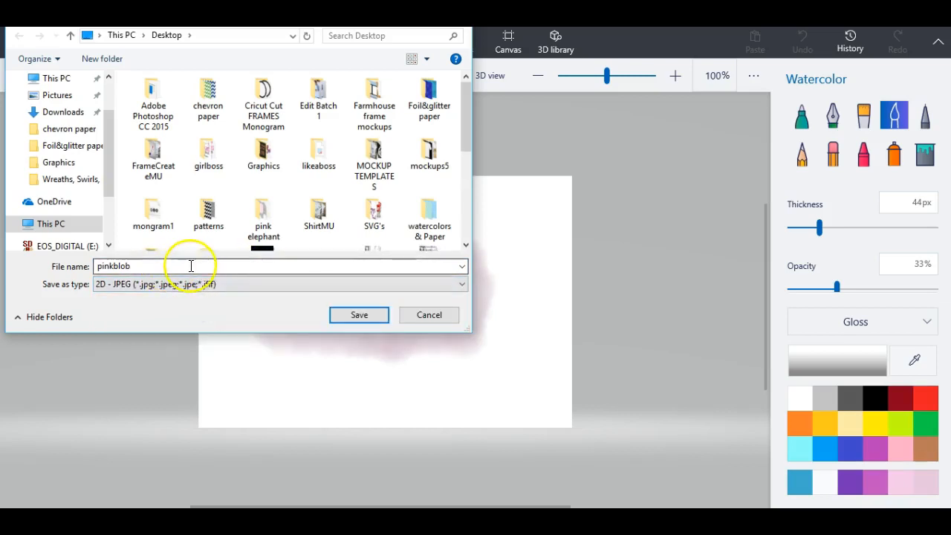
pyautogui.doubleClick(136, 263)
pyautogui.click(153, 263)
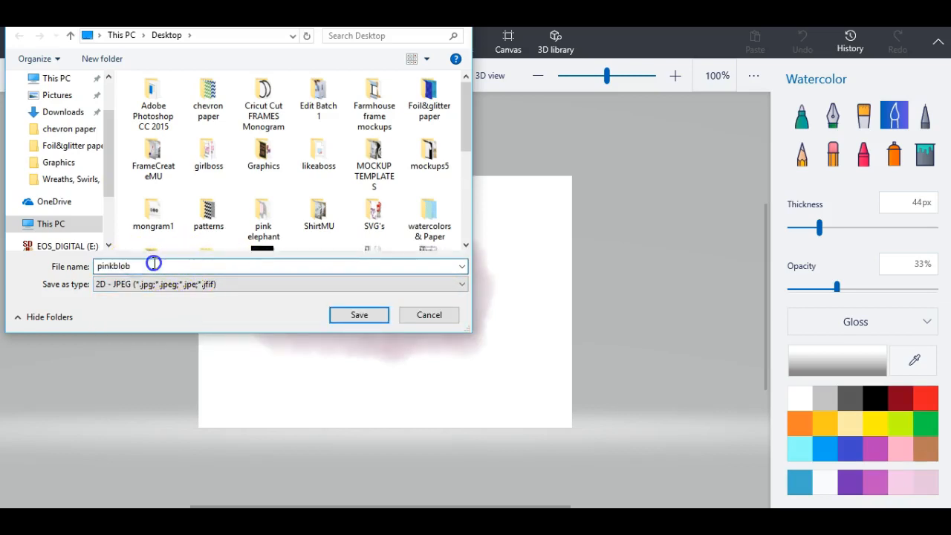
pyautogui.click(355, 316)
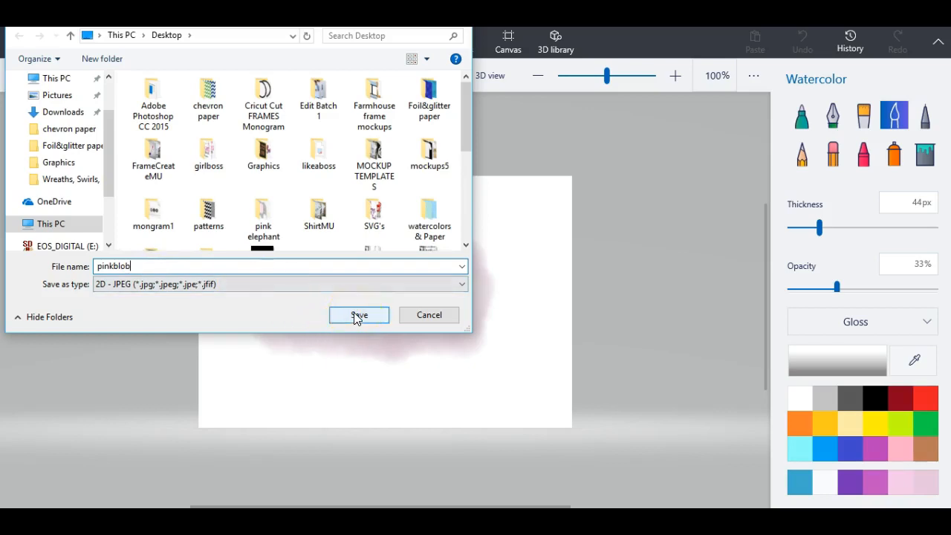
pyautogui.click(357, 315)
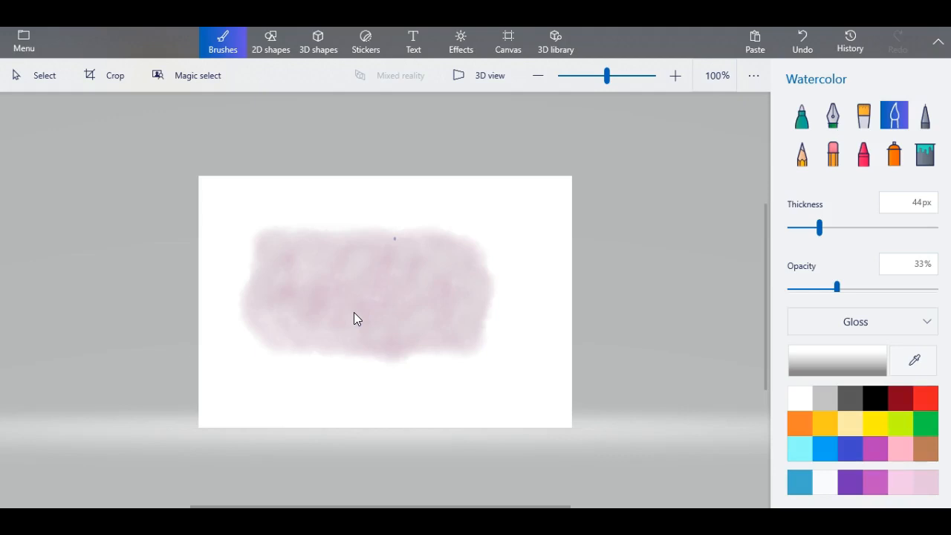
pyautogui.moveTo(335, 314)
pyautogui.mouseDown()
pyautogui.moveTo(235, 475)
pyautogui.moveTo(261, 480)
pyautogui.mouseUp()
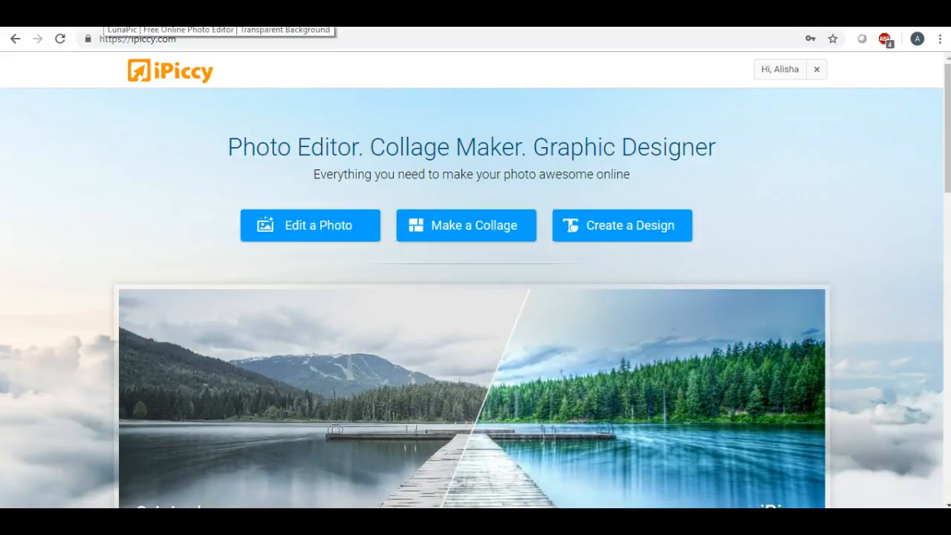
# - Upload pinkblob.jpg from the Desktop to LunaPic's Transparent Background tool and clear its white background
pyautogui.hotkey('ctrl', 'Tab')
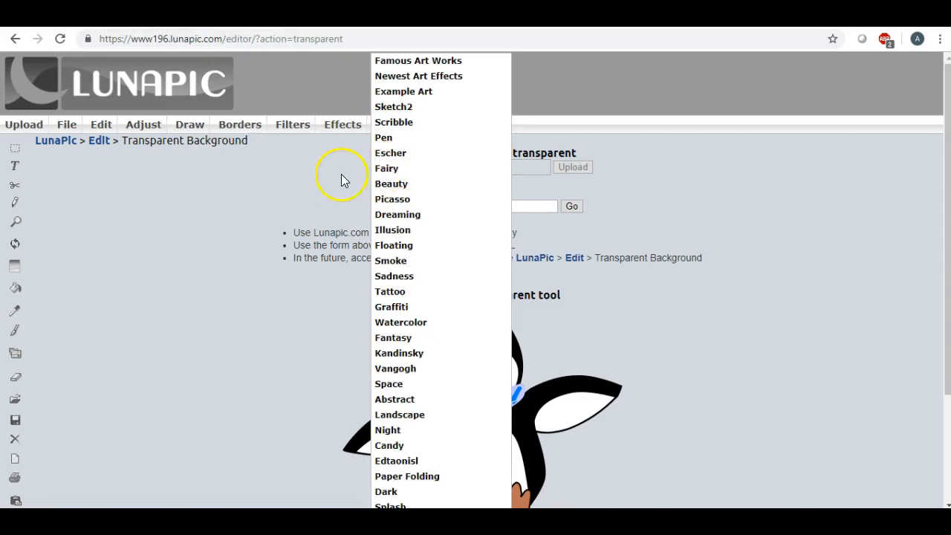
pyautogui.click(411, 169)
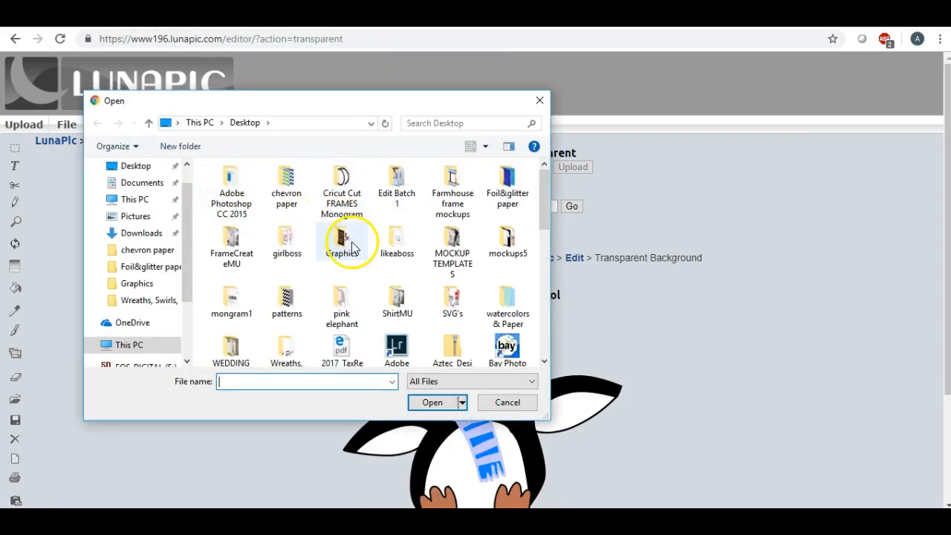
pyautogui.click(143, 168)
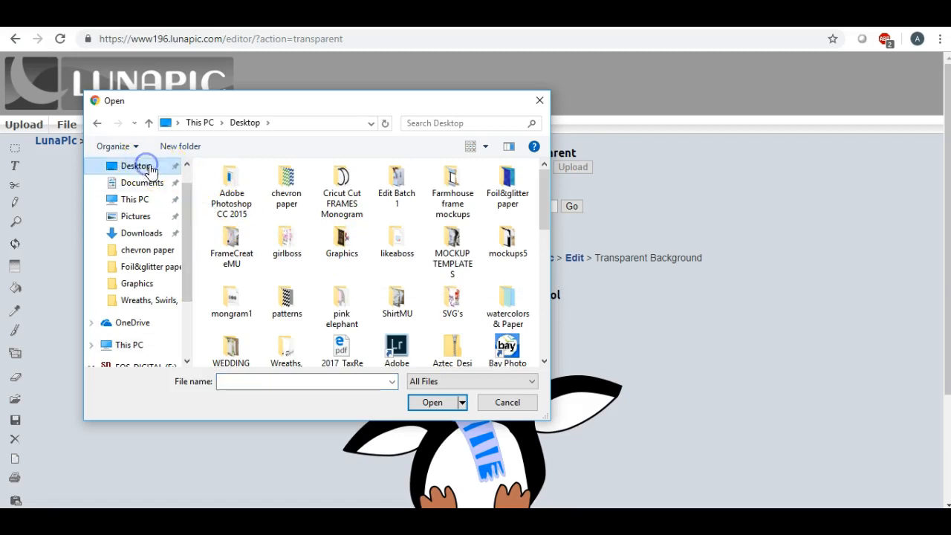
pyautogui.scroll(-3, 347, 225)
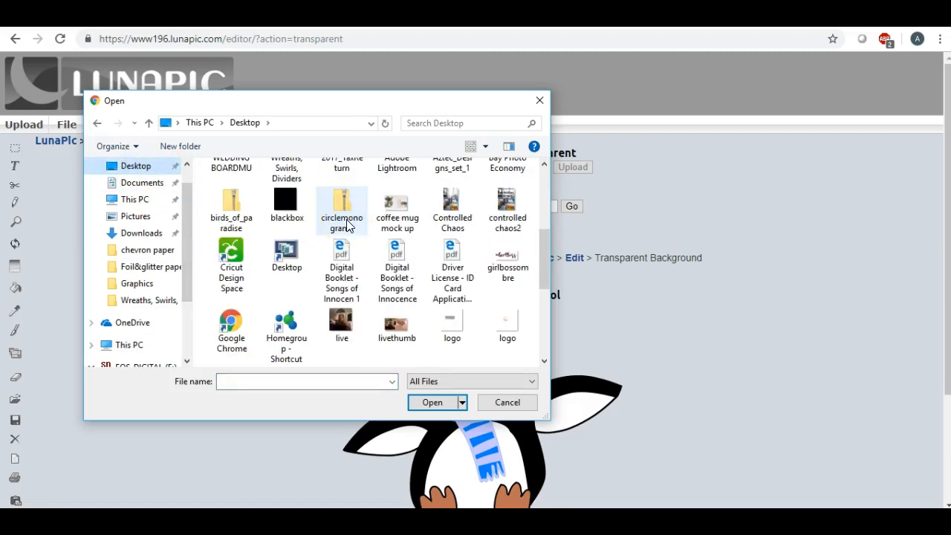
pyautogui.scroll(2, 346, 225)
pyautogui.scroll(-4, 347, 225)
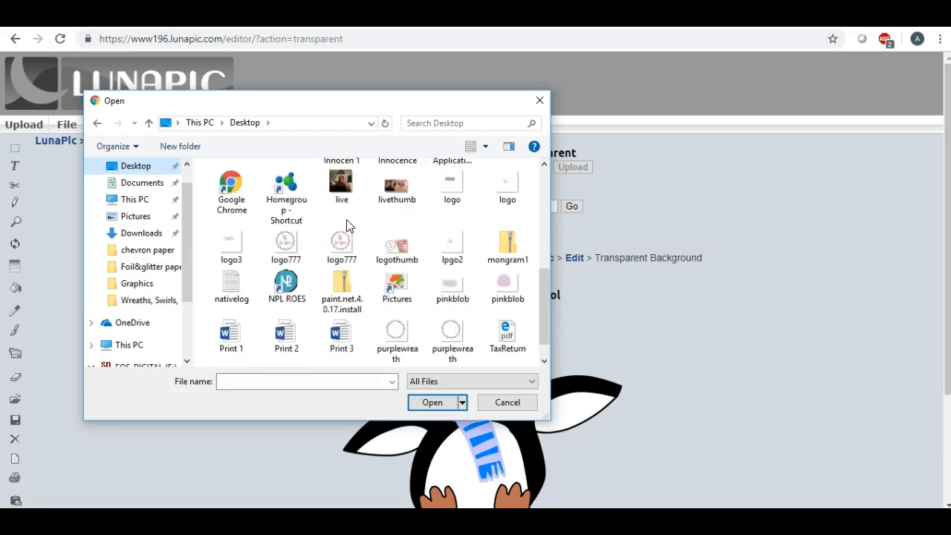
pyautogui.scroll(-1, 347, 225)
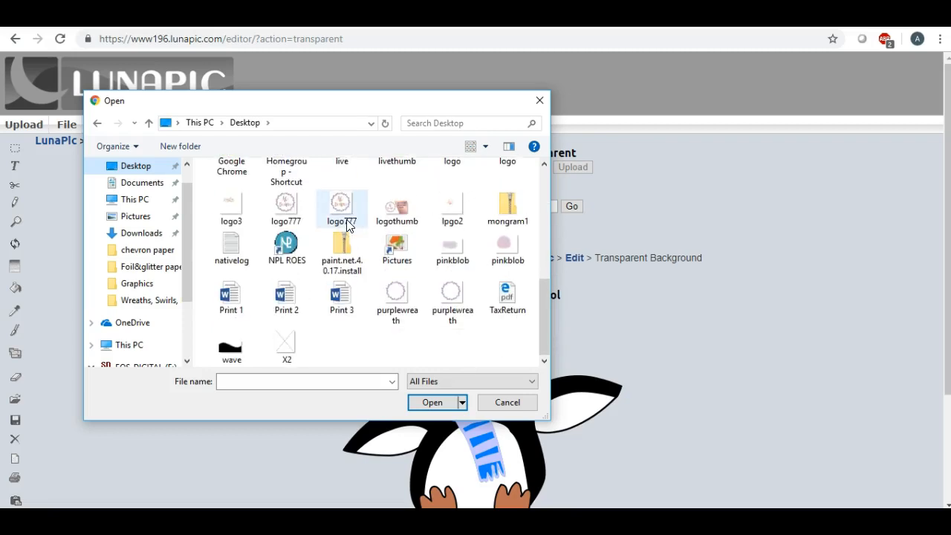
pyautogui.doubleClick(451, 245)
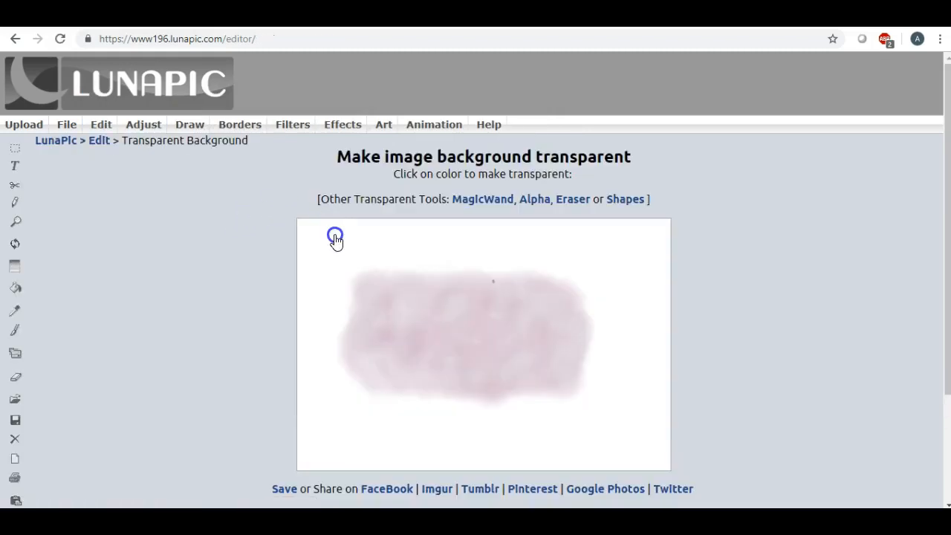
pyautogui.click(339, 248)
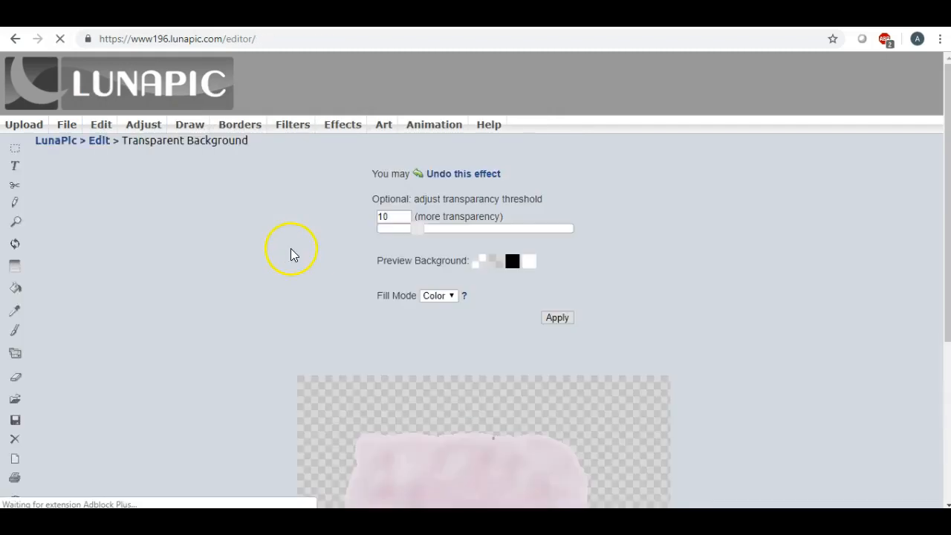
# - Download the transparent pink blob from LunaPic as a PNG and open it in Photos
pyautogui.scroll(-3, 290, 254)
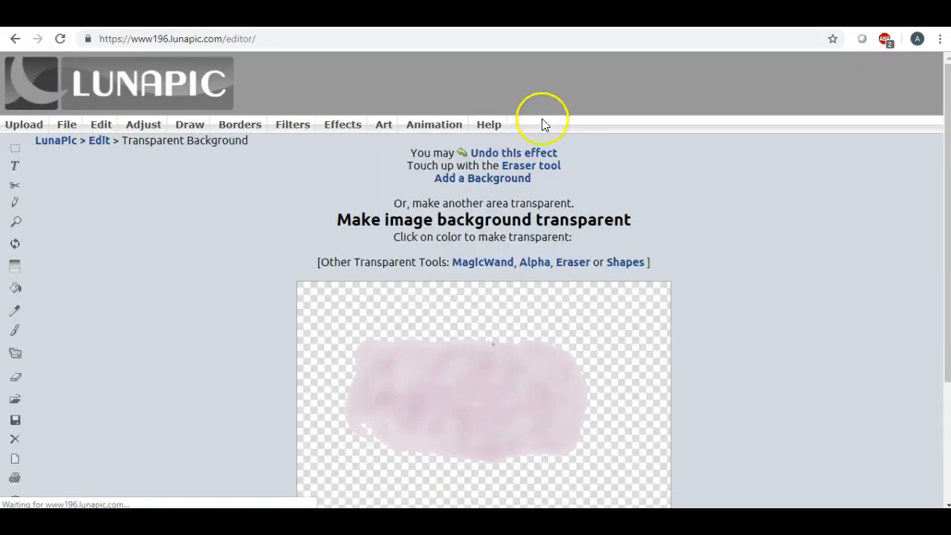
pyautogui.scroll(-3, 302, 155)
pyautogui.scroll(3, 302, 157)
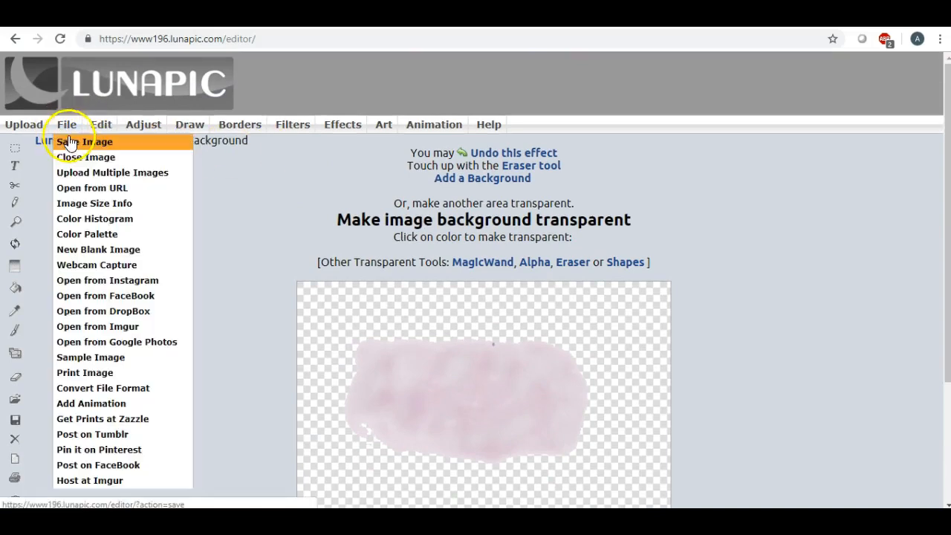
pyautogui.click(70, 142)
pyautogui.click(451, 197)
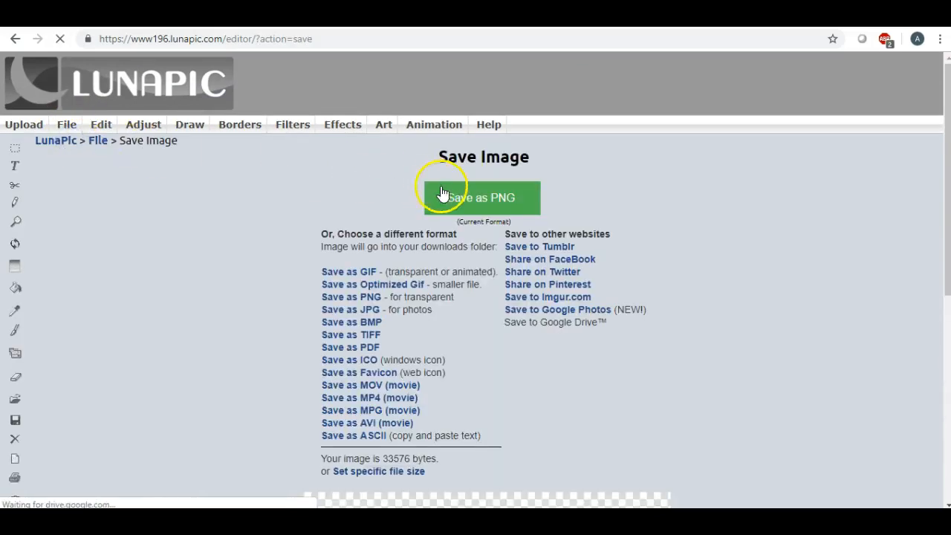
pyautogui.click(75, 492)
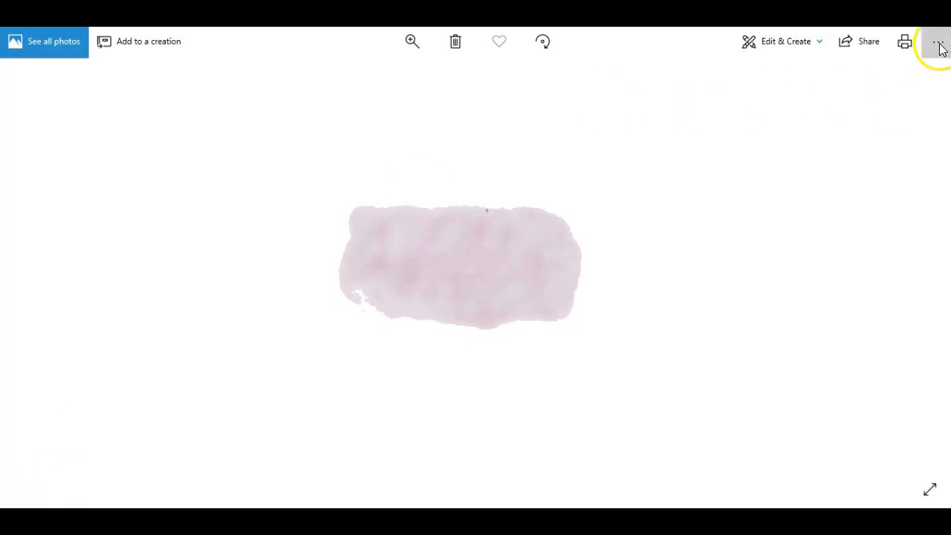
# - Save a copy of the blob from Photos to the Desktop as pinkblob2.PNG
pyautogui.click(939, 45)
pyautogui.click(900, 96)
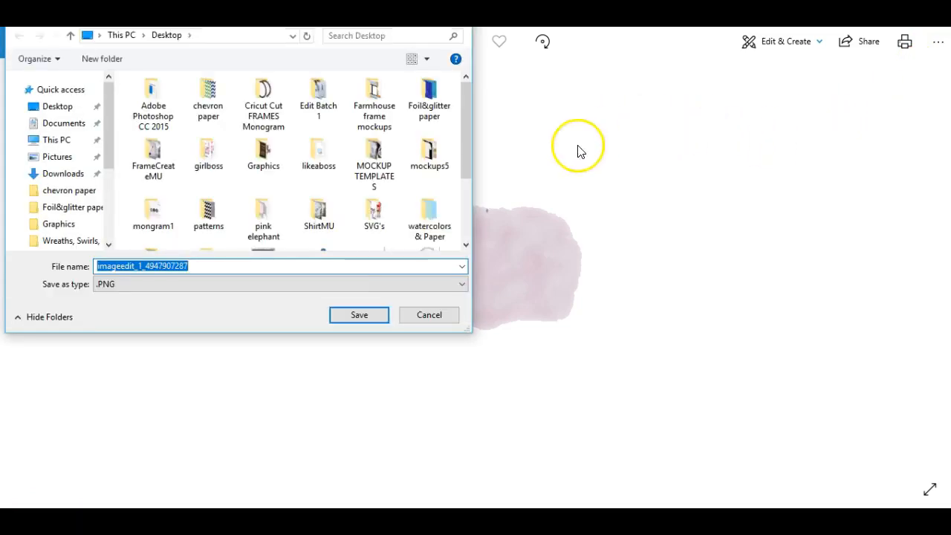
pyautogui.press('BackSpace')
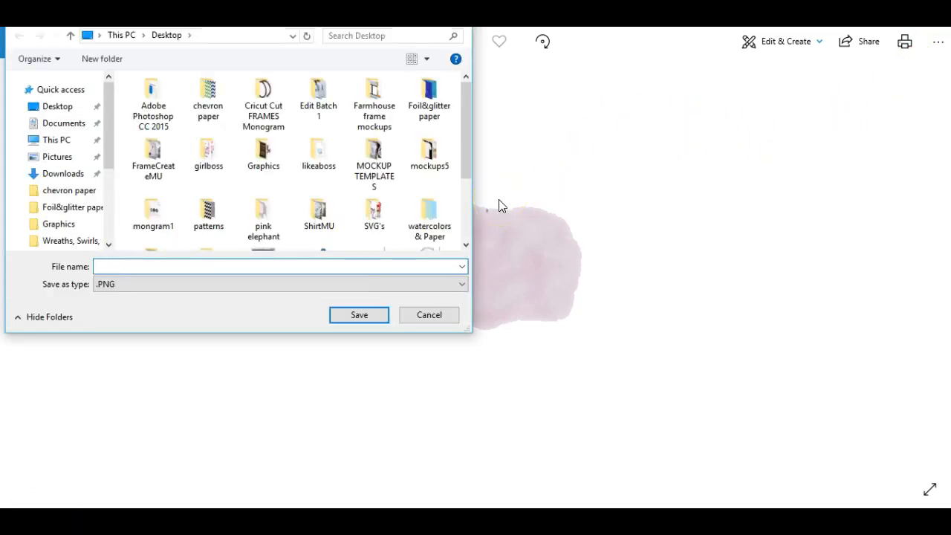
pyautogui.write('pinkblob')
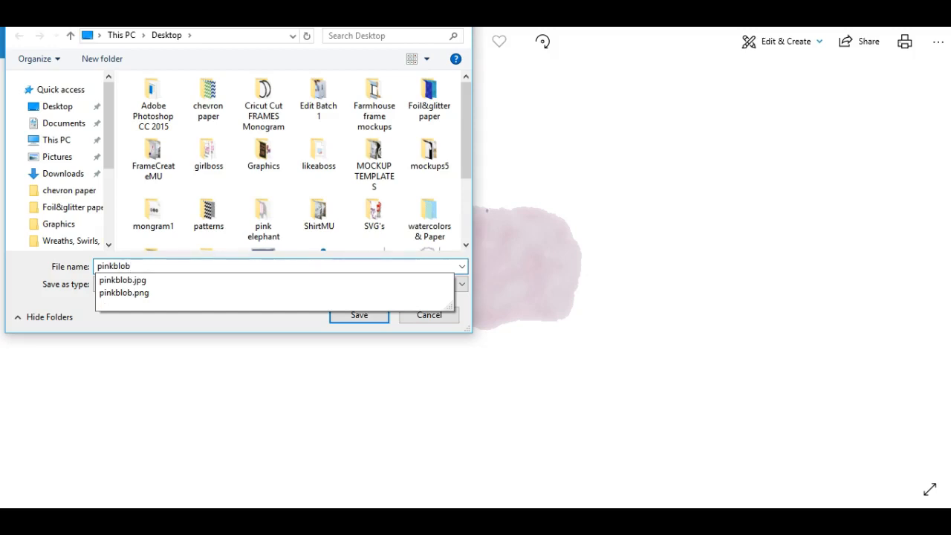
pyautogui.write('2')
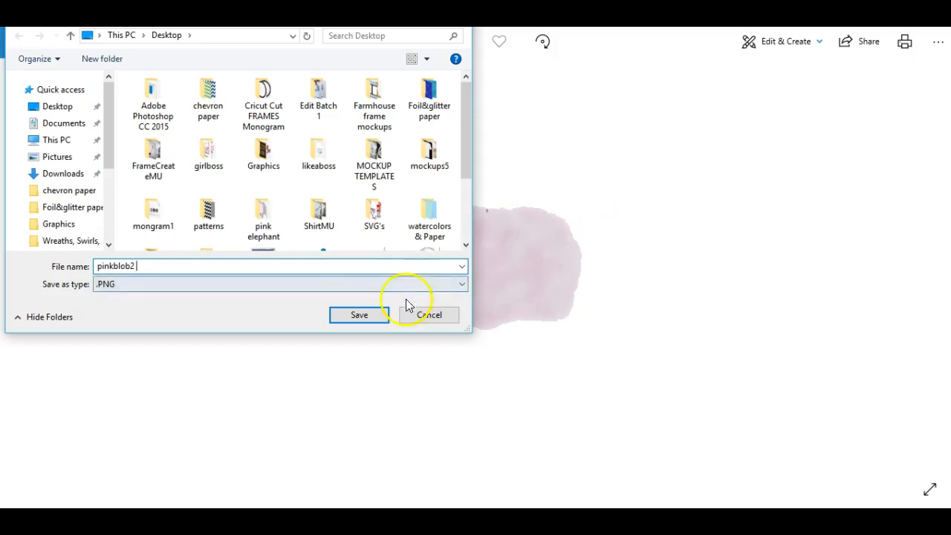
pyautogui.click(65, 109)
pyautogui.click(357, 315)
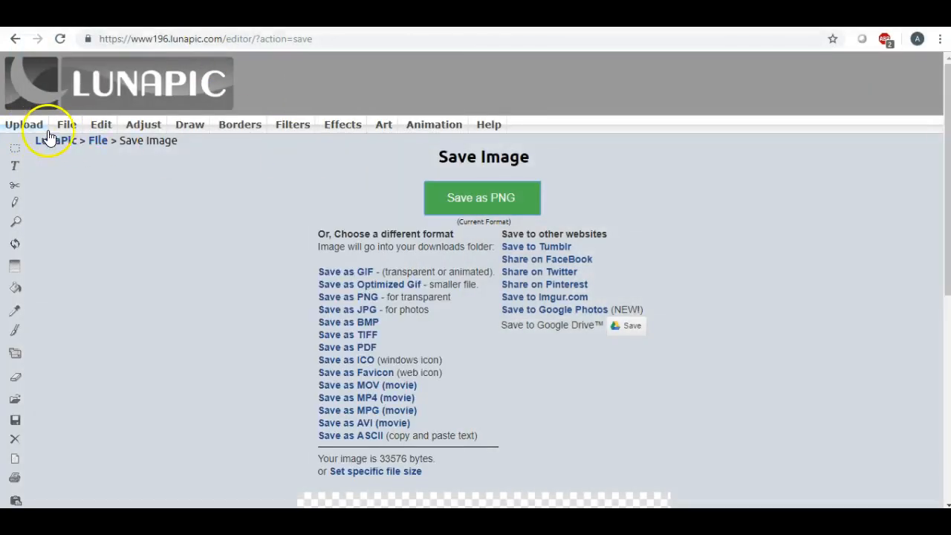
# - Close the current LunaPic image and confirm deleting it
pyautogui.moveTo(66, 126)
pyautogui.click(73, 158)
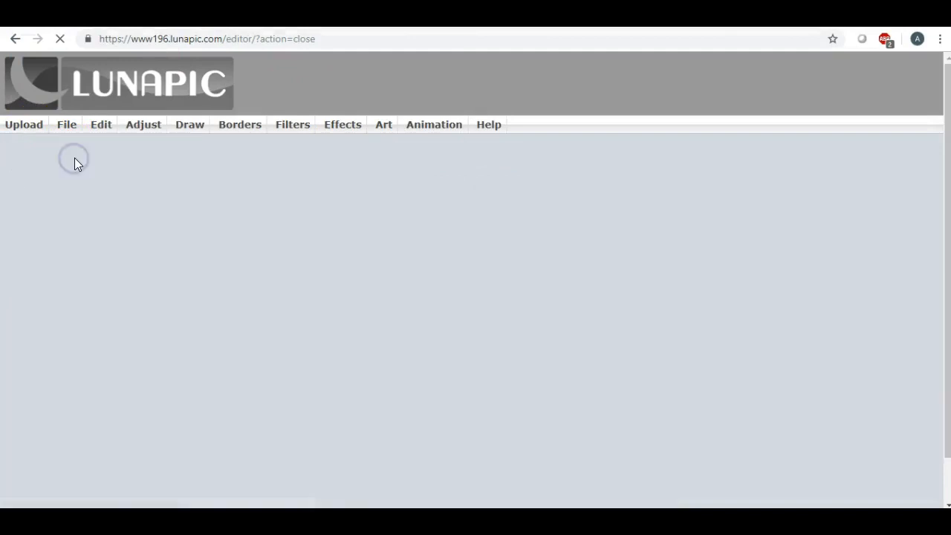
pyautogui.click(367, 296)
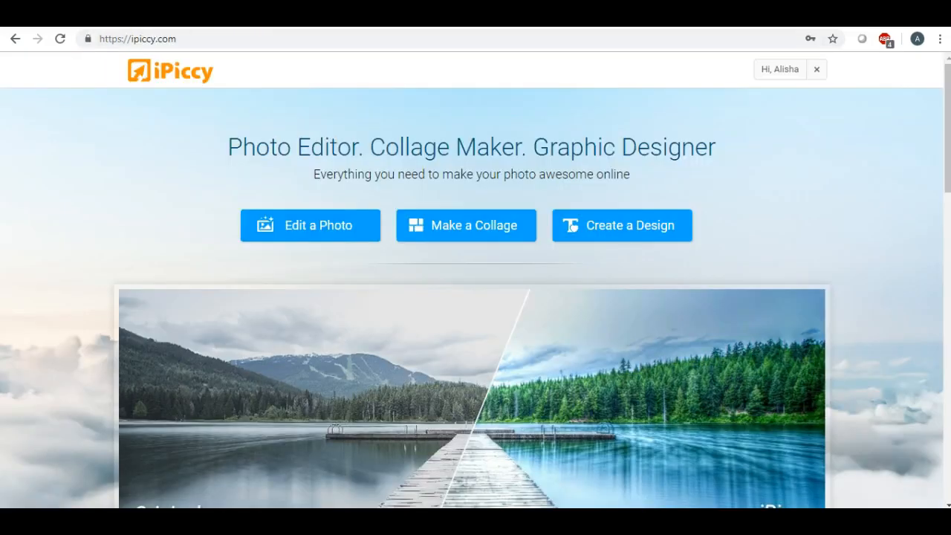
# - In a new tab, launch ipiccy.com's Create a Design editor with its blank 800 x 600 px canvas
pyautogui.hotkey('ctrl', 't')
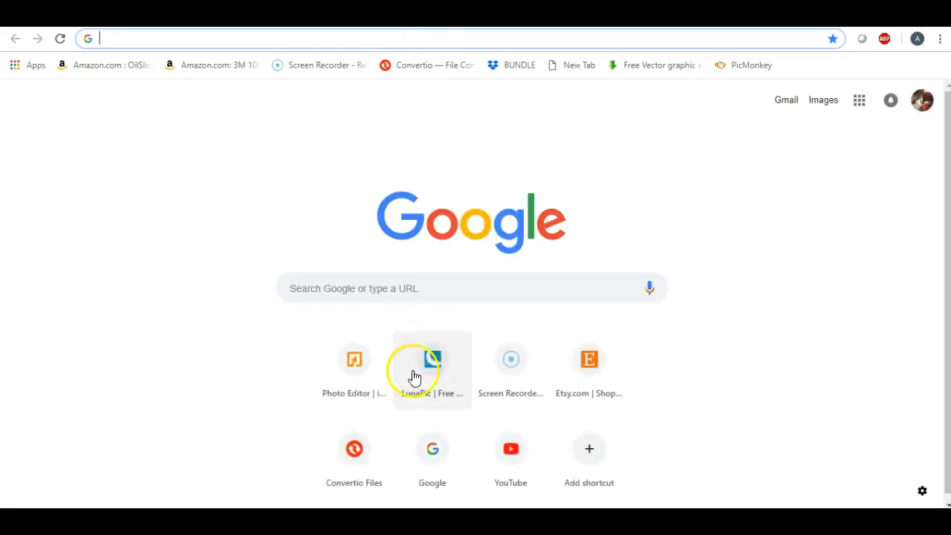
pyautogui.click(412, 386)
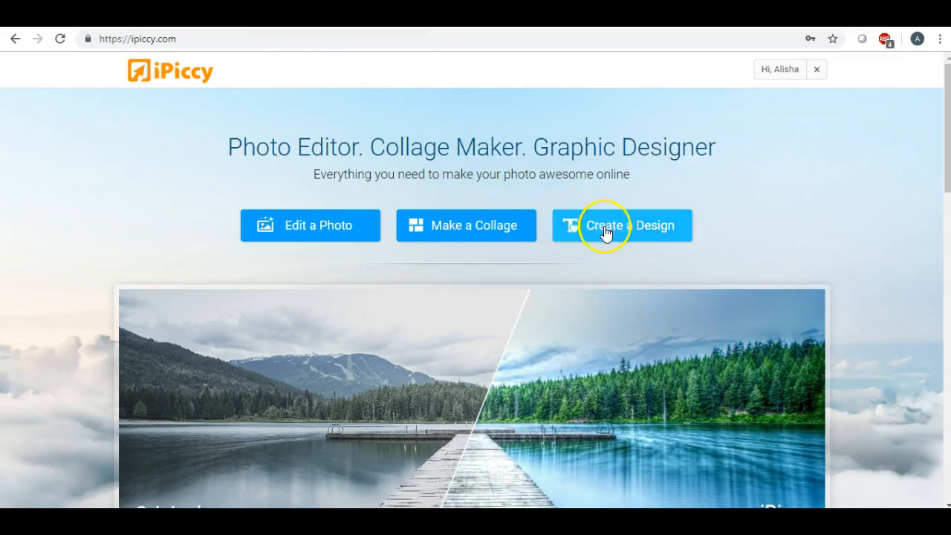
pyautogui.click(601, 230)
pyautogui.click(605, 232)
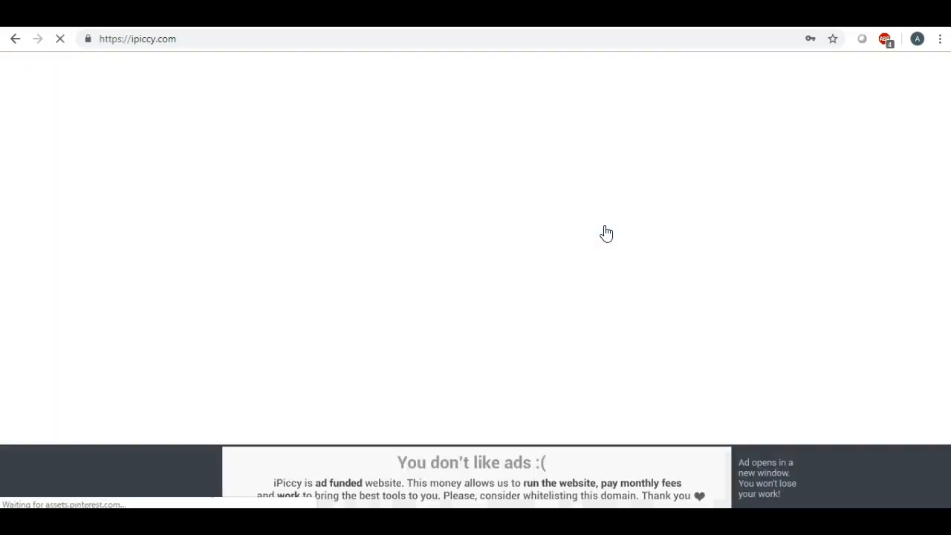
pyautogui.click(590, 228)
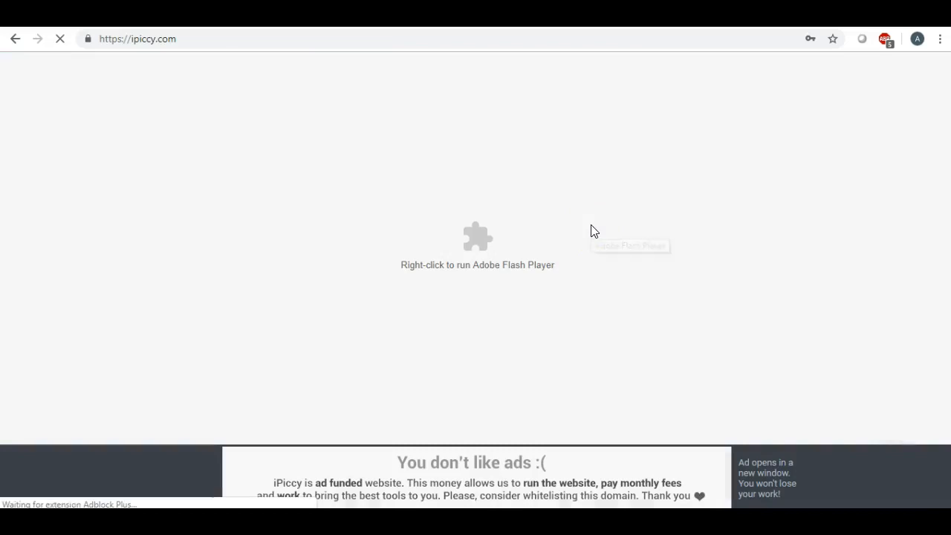
pyautogui.click(591, 225)
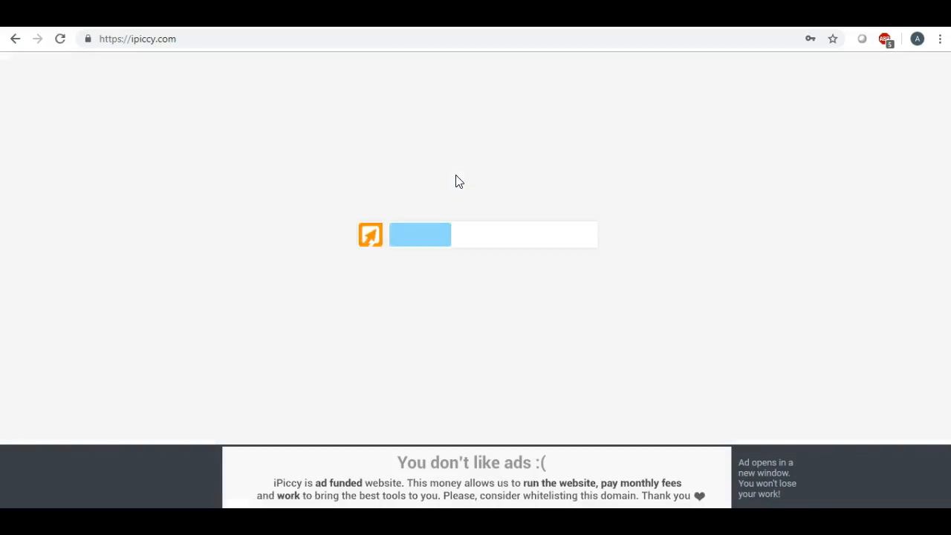
pyautogui.click(431, 181)
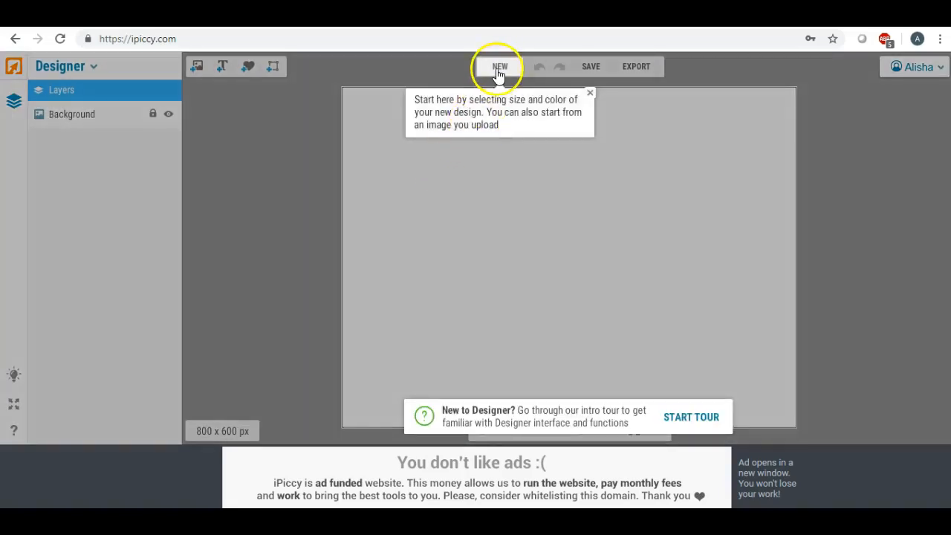
# - Replace the canvas with a new custom-size design of width 700 and height 700 px
pyautogui.click(499, 67)
pyautogui.moveTo(526, 198); pyautogui.dragTo(447, 202)
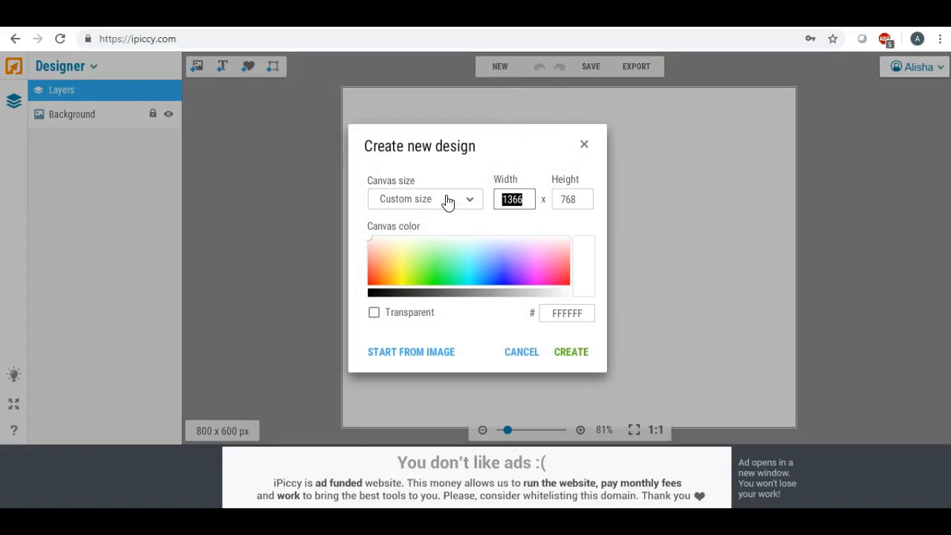
pyautogui.write('700')
pyautogui.moveTo(580, 196); pyautogui.dragTo(532, 197)
pyautogui.write('8')
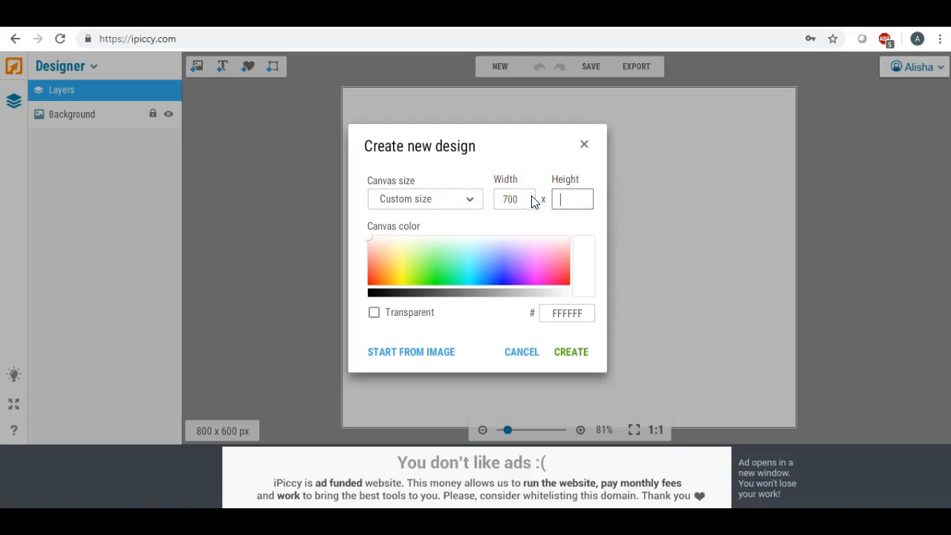
pyautogui.click(565, 355)
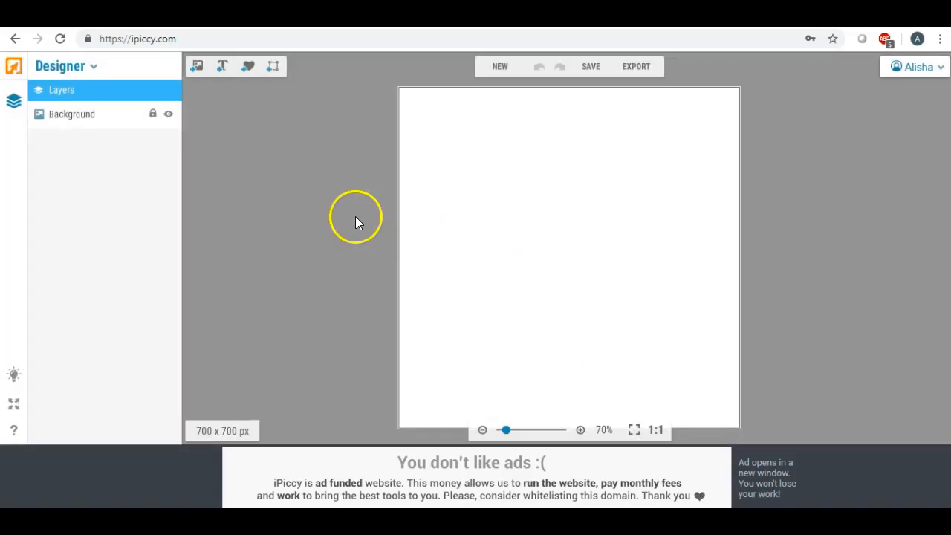
# - Add a text layer and replace its placeholder with the owner's name
pyautogui.click(225, 67)
pyautogui.moveTo(556, 255); pyautogui.dragTo(519, 200)
pyautogui.moveTo(127, 278); pyautogui.dragTo(8, 270)
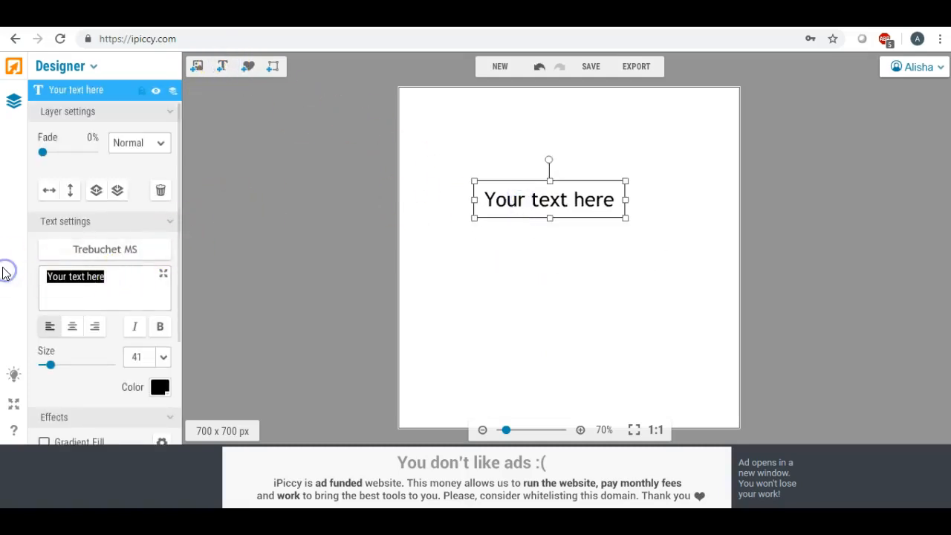
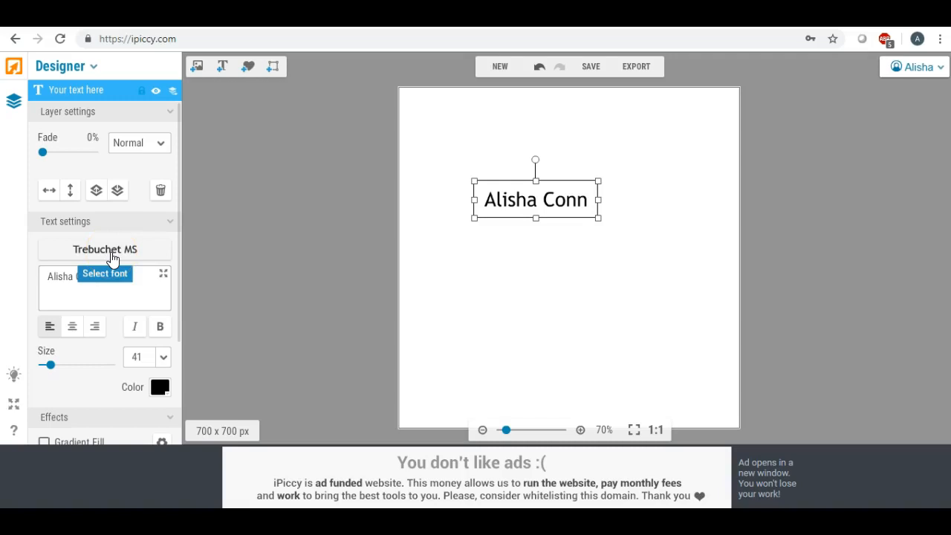
# - Enlarge the name in Great Vibes script and tuck 'Designs' in Euphorigenic beneath it
pyautogui.click(106, 293)
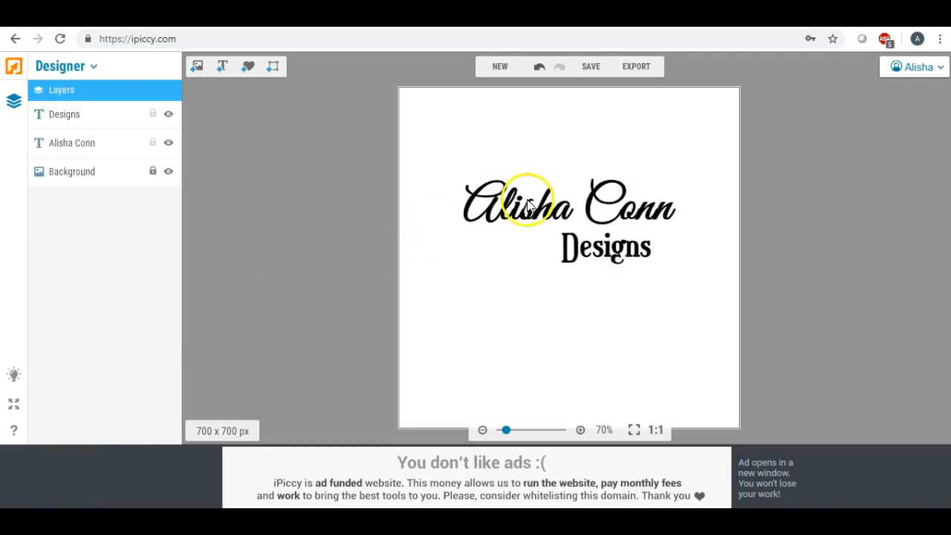
pyautogui.click(520, 214)
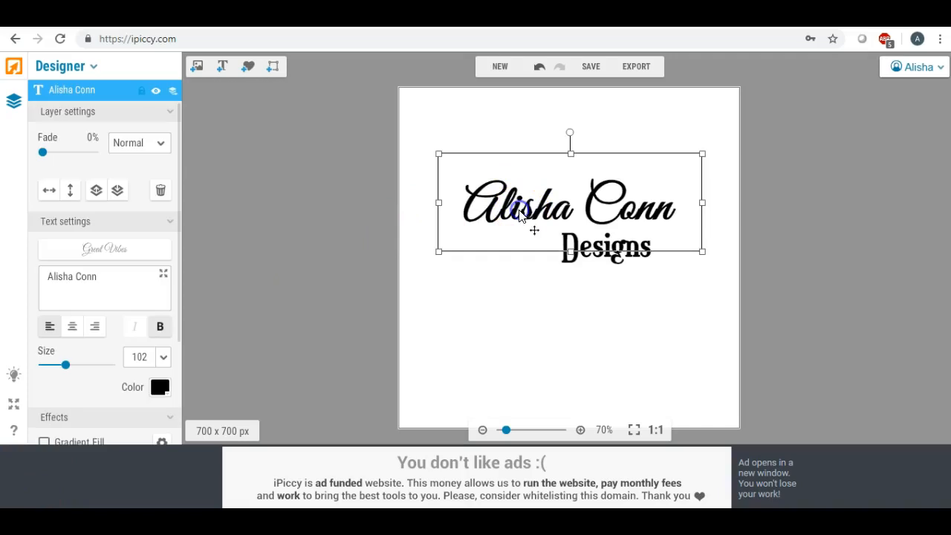
pyautogui.moveTo(438, 254); pyautogui.dragTo(384, 261)
pyautogui.click(511, 216)
pyautogui.moveTo(511, 216); pyautogui.dragTo(509, 211)
pyautogui.moveTo(589, 264); pyautogui.dragTo(504, 300)
pyautogui.moveTo(597, 270); pyautogui.dragTo(604, 249)
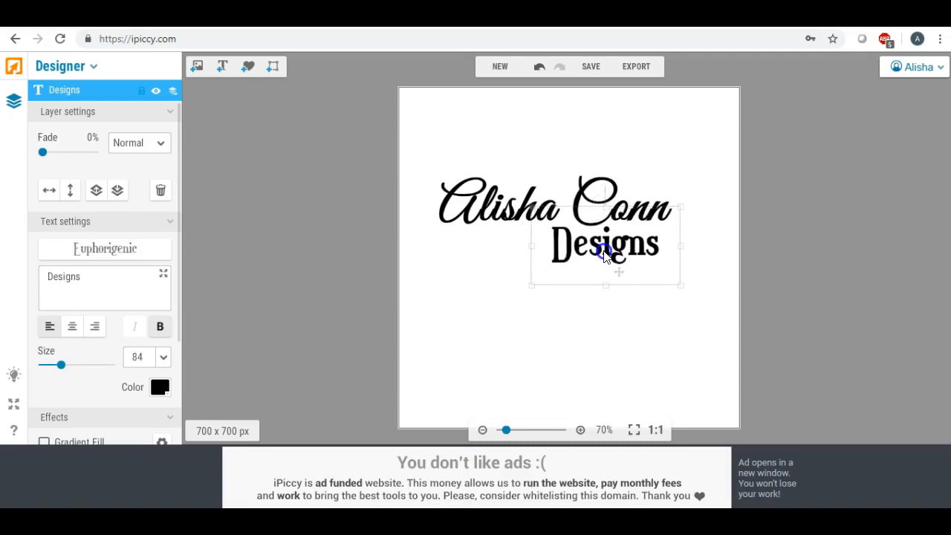
pyautogui.click(572, 311)
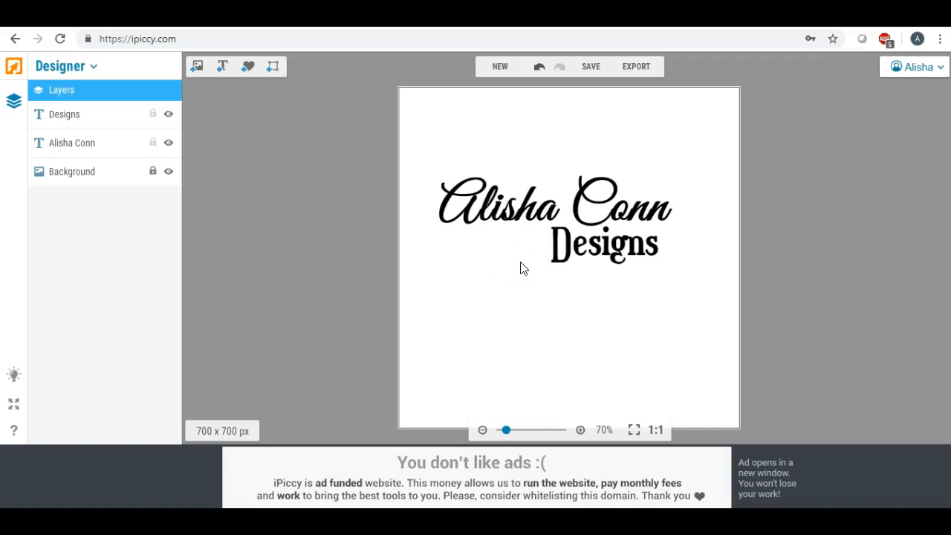
# - Place the brushed rose-gold texture over the text, stretched wider, taller and rotated counter-clockwise
pyautogui.click(197, 72)
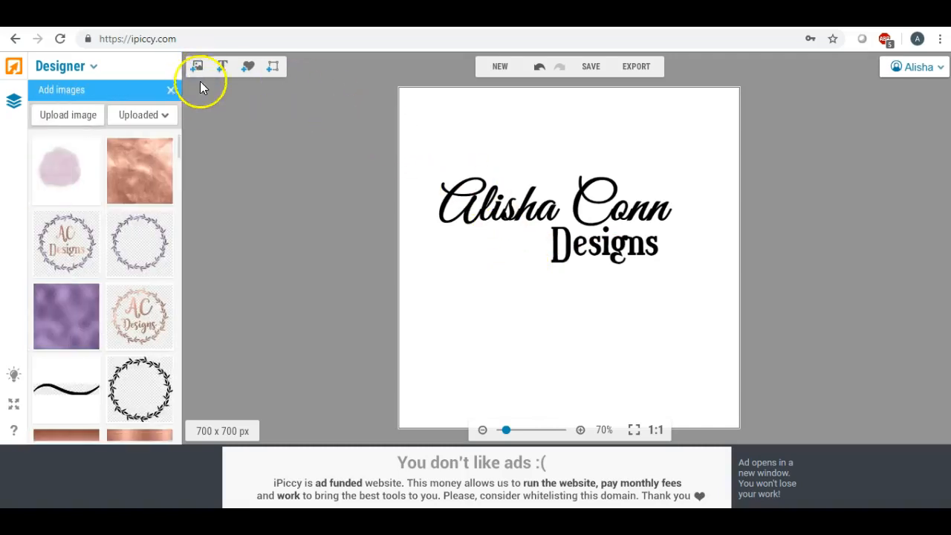
pyautogui.moveTo(181, 143); pyautogui.dragTo(181, 147)
pyautogui.scroll(1, 180, 147)
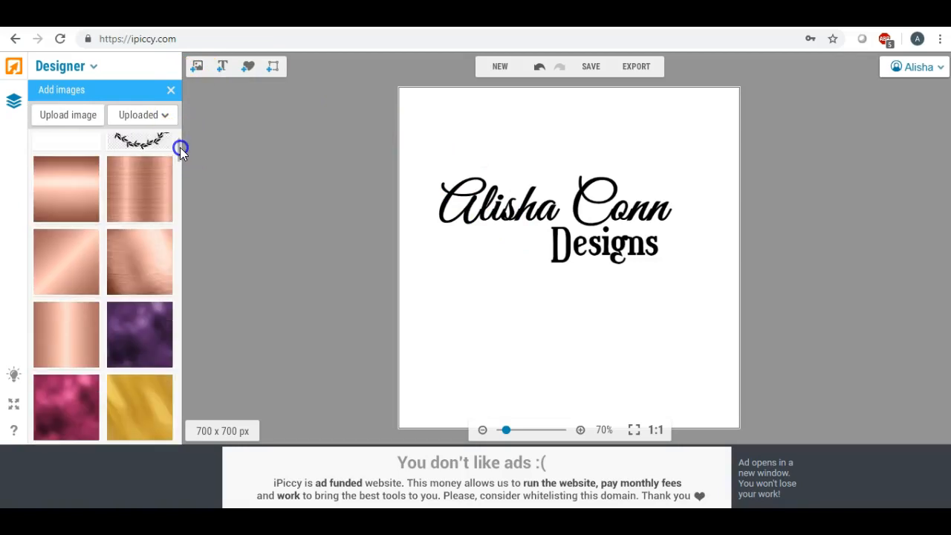
pyautogui.moveTo(143, 180); pyautogui.dragTo(472, 221)
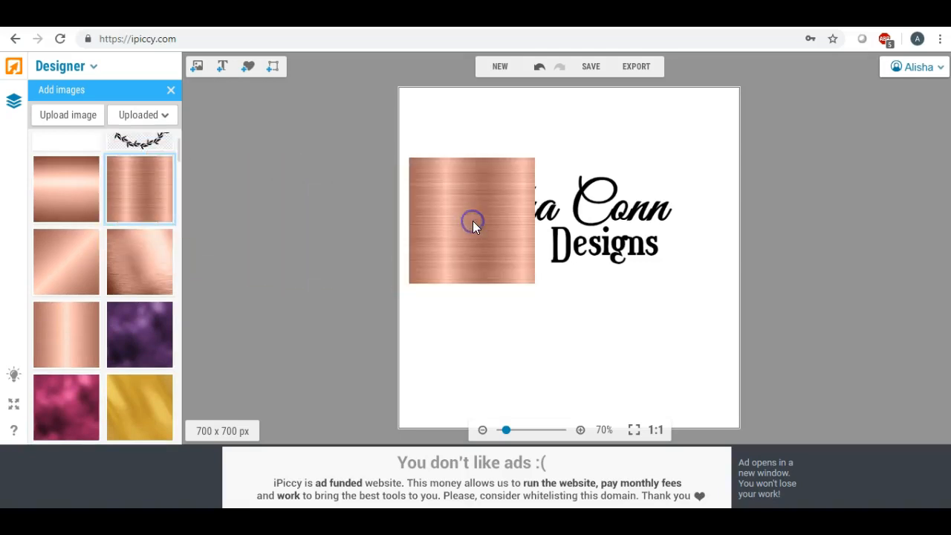
pyautogui.click(472, 223)
pyautogui.moveTo(535, 220); pyautogui.dragTo(696, 221)
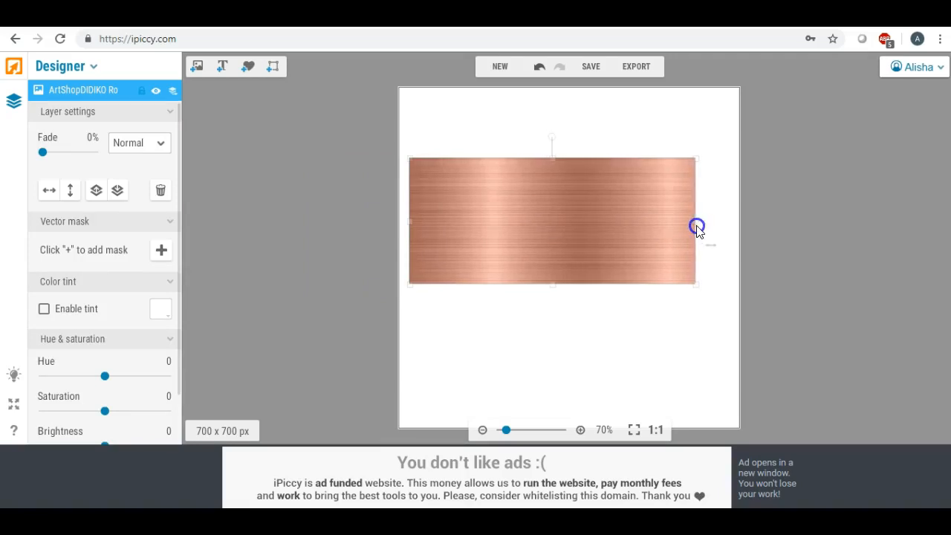
pyautogui.moveTo(552, 138); pyautogui.dragTo(512, 125)
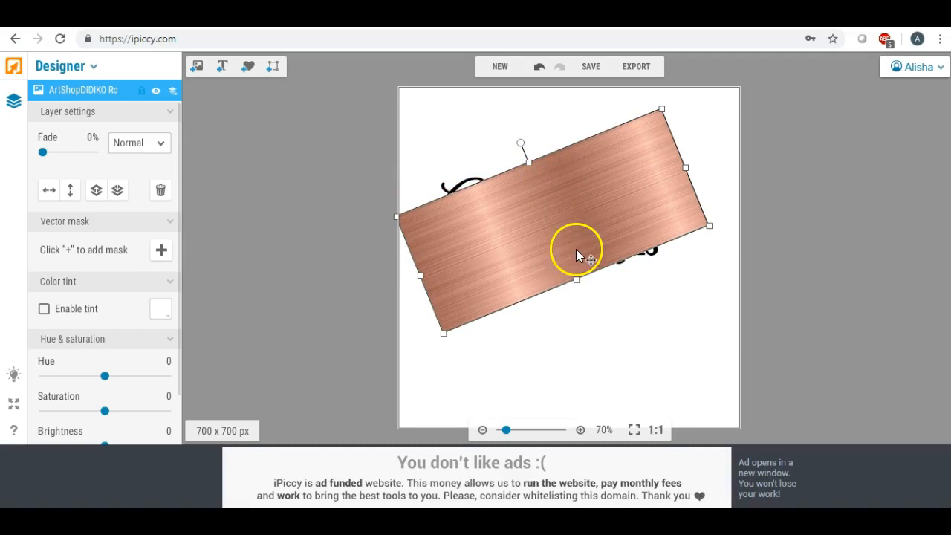
pyautogui.moveTo(579, 288); pyautogui.dragTo(619, 347)
pyautogui.moveTo(558, 270); pyautogui.dragTo(547, 247)
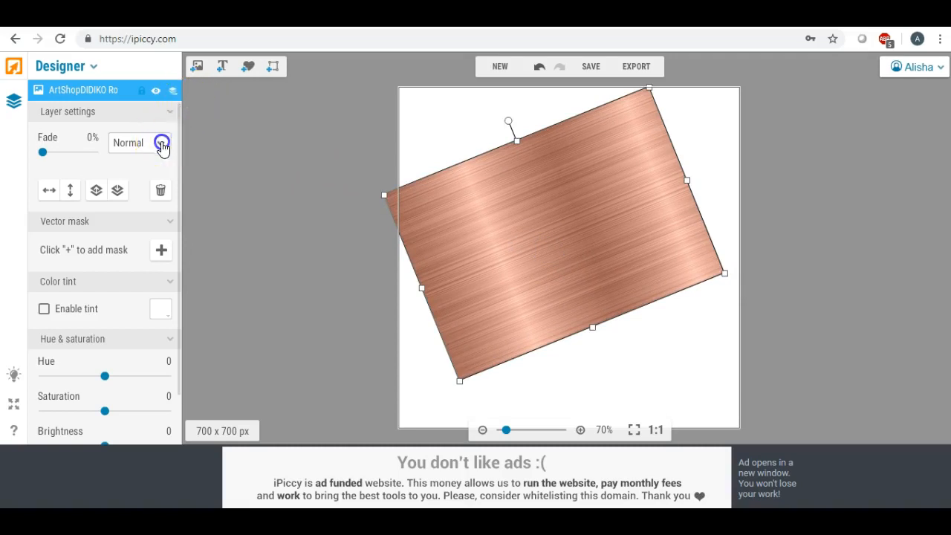
# - Set the rose-gold layer's blend mode to Lighten and deselect to show the layer list
pyautogui.click(160, 142)
pyautogui.click(129, 129)
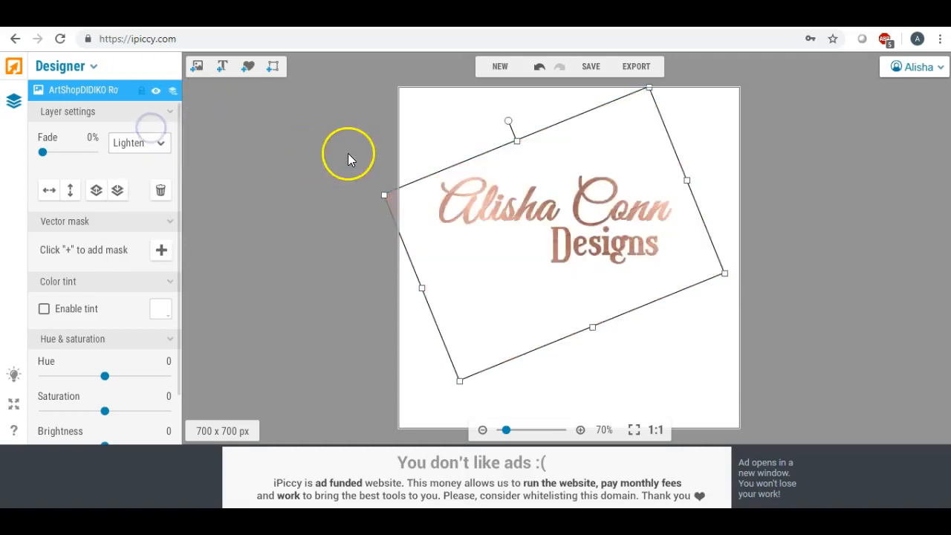
pyautogui.click(405, 133)
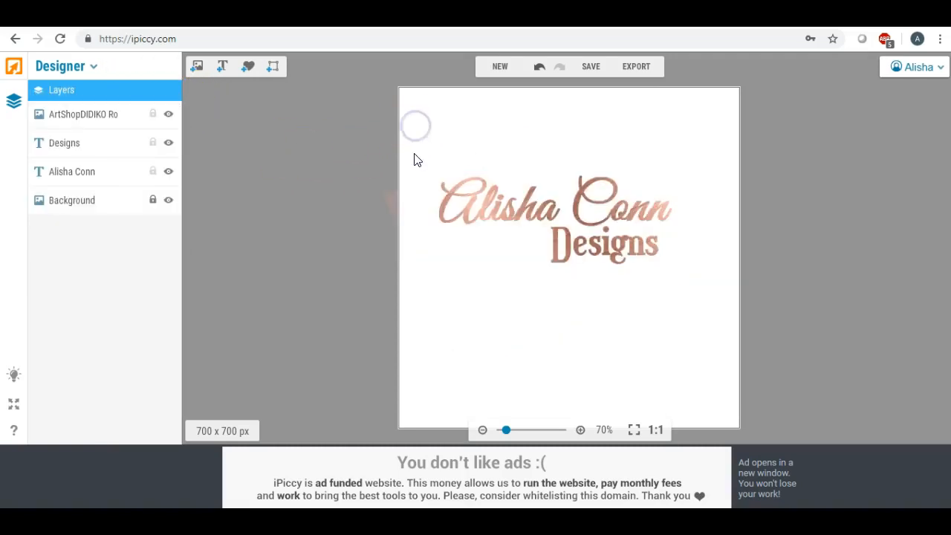
# - Export the design to the Editor and crop it tightly around the logo to 551 x 267 px
pyautogui.click(637, 67)
pyautogui.click(560, 290)
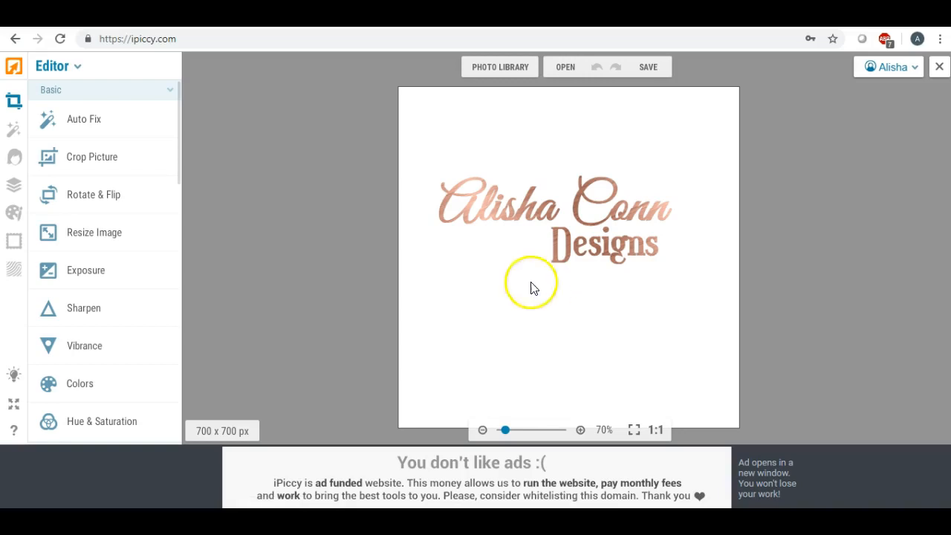
pyautogui.click(104, 163)
pyautogui.moveTo(552, 240); pyautogui.dragTo(503, 209)
pyautogui.moveTo(608, 216); pyautogui.dragTo(711, 210)
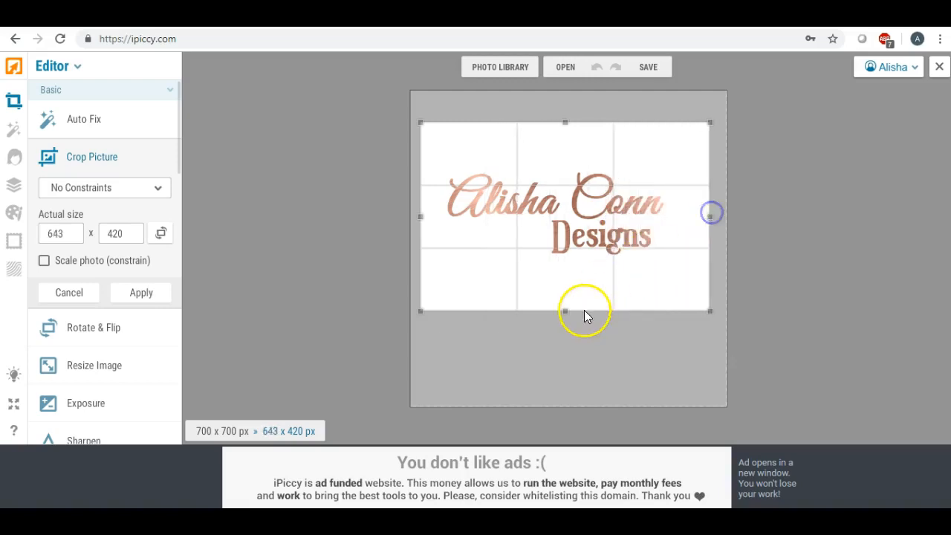
pyautogui.moveTo(567, 312); pyautogui.dragTo(564, 282)
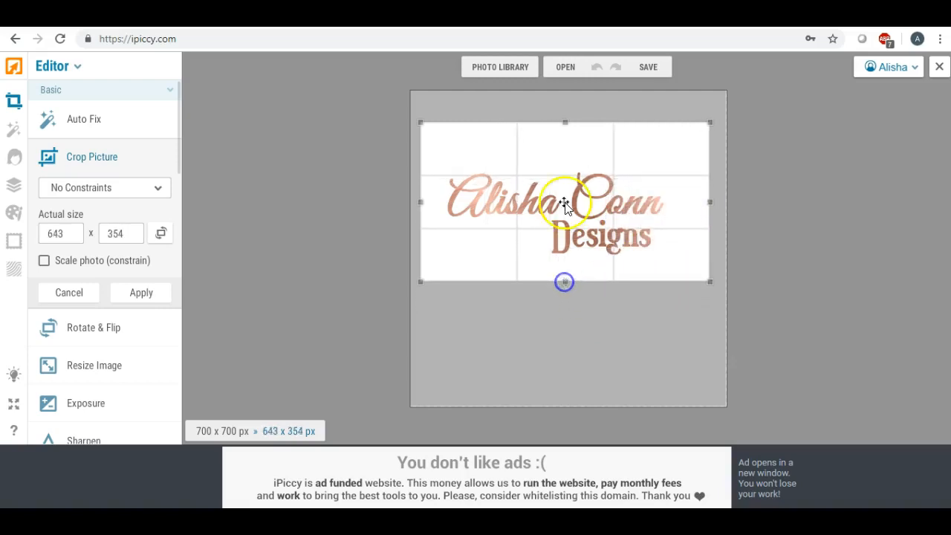
pyautogui.moveTo(565, 124); pyautogui.dragTo(570, 162)
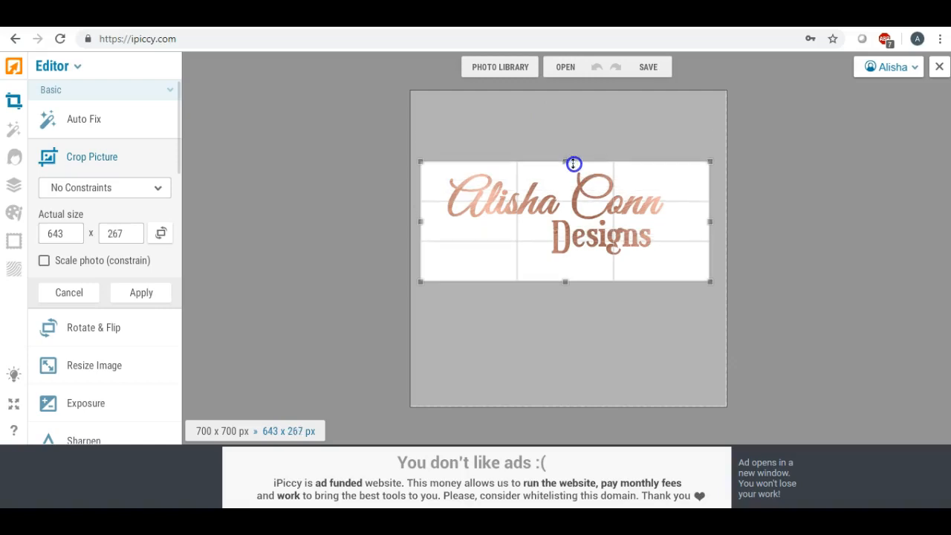
pyautogui.moveTo(706, 222); pyautogui.dragTo(681, 221)
pyautogui.moveTo(420, 221); pyautogui.dragTo(432, 218)
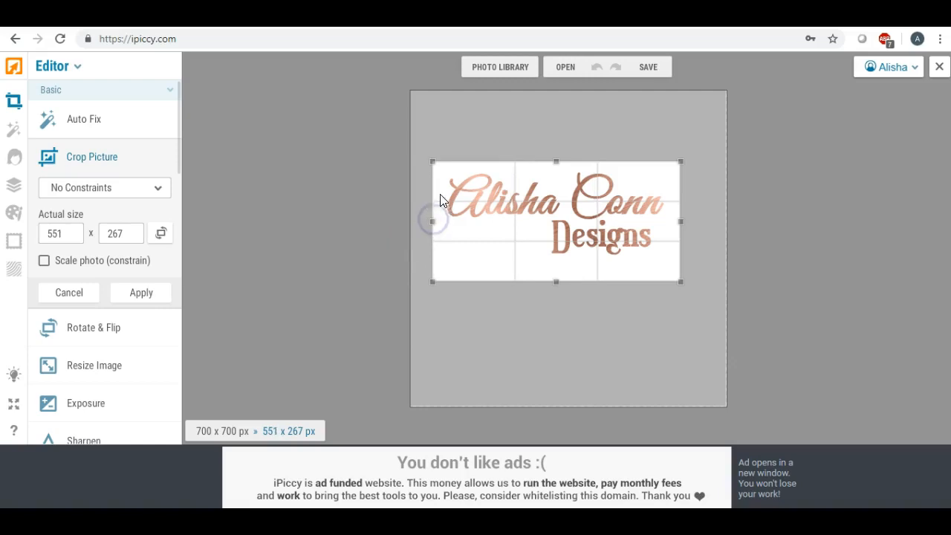
pyautogui.click(153, 294)
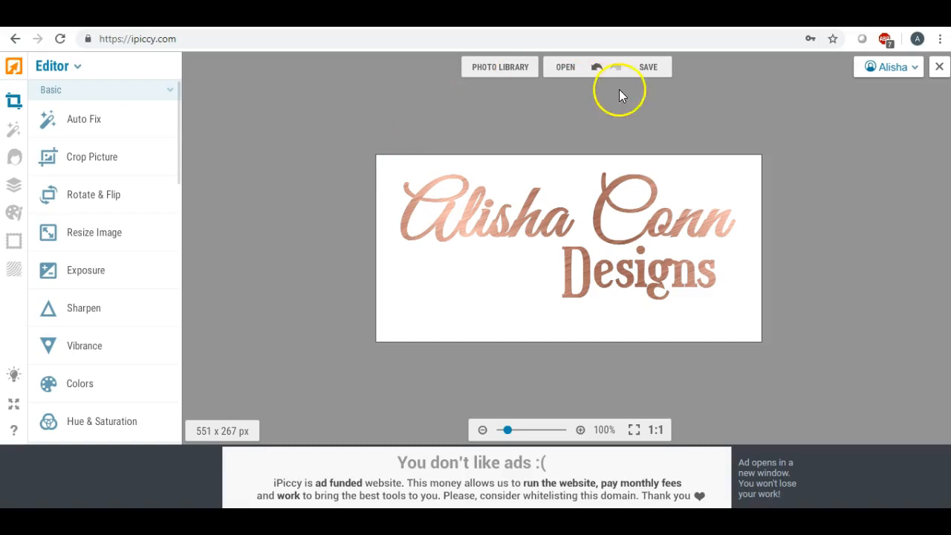
pyautogui.click(644, 68)
# - Save the cropped logo to the Desktop as JPEG 'acd' at Highest quality, then close the photo
pyautogui.click(642, 97)
pyautogui.click(567, 265)
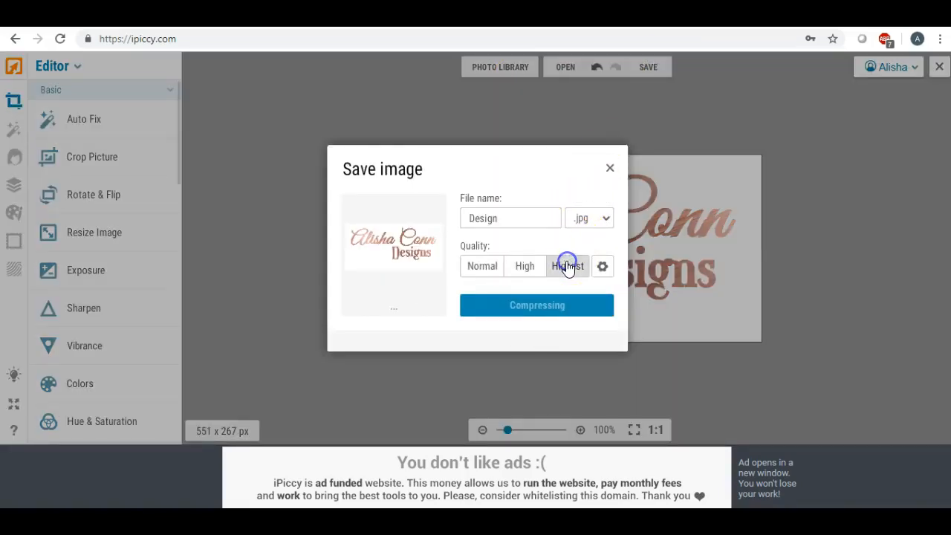
pyautogui.doubleClick(509, 218)
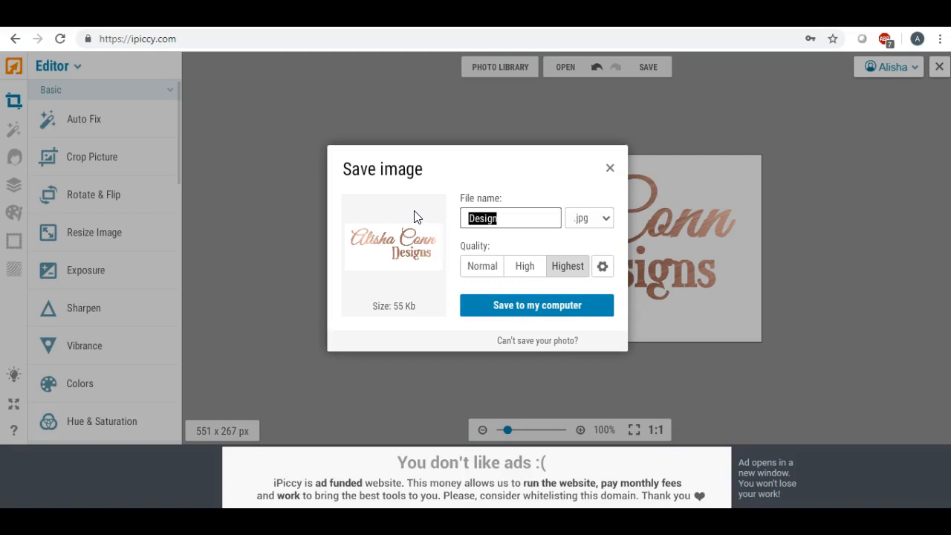
pyautogui.write('acd')
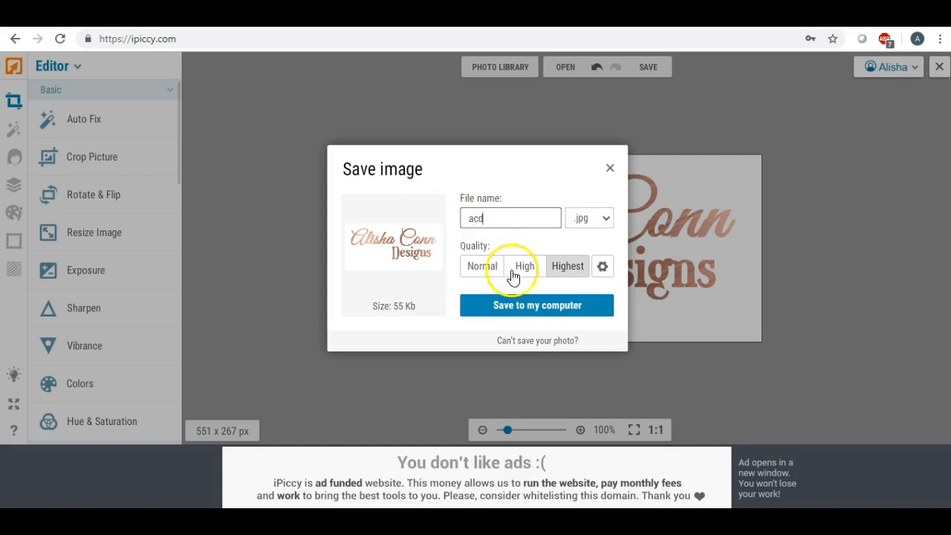
pyautogui.click(529, 306)
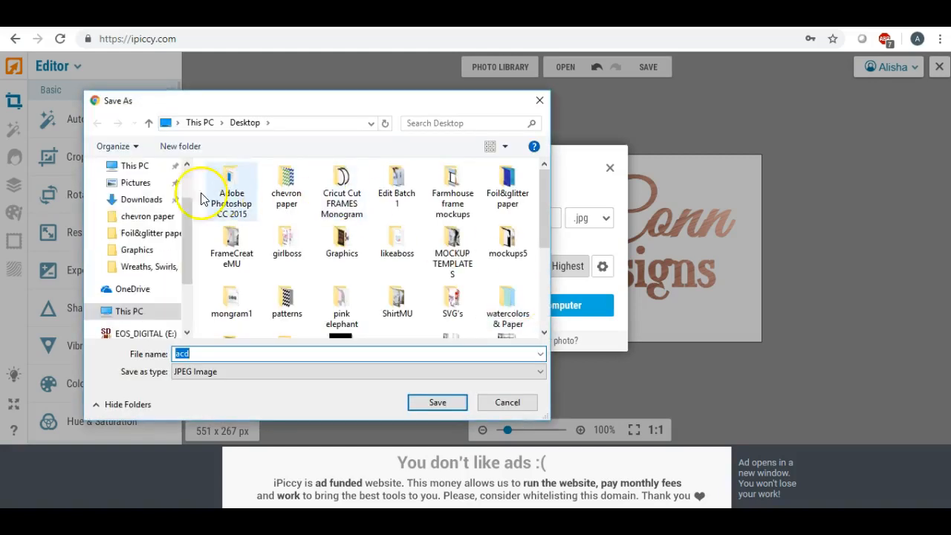
pyautogui.moveTo(184, 216); pyautogui.dragTo(184, 184)
pyautogui.click(133, 194)
pyautogui.click(435, 402)
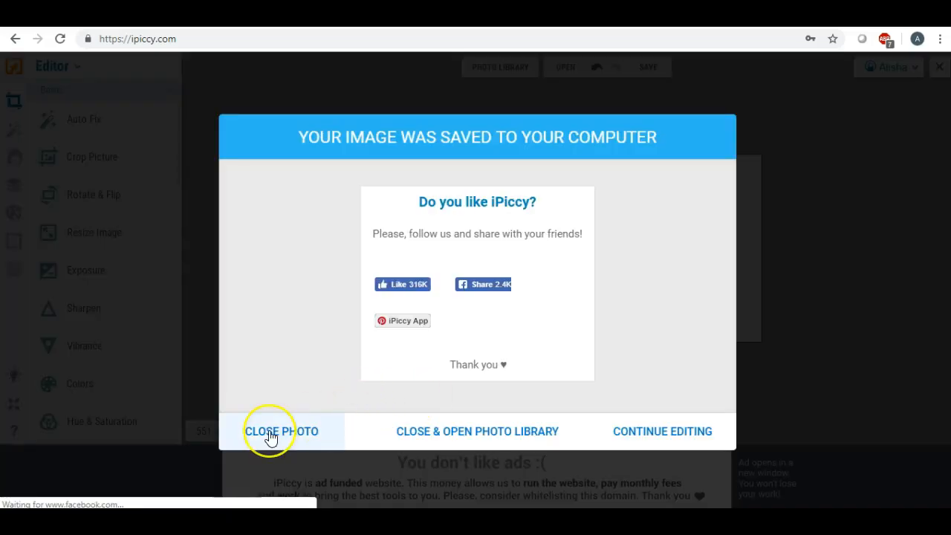
pyautogui.click(270, 438)
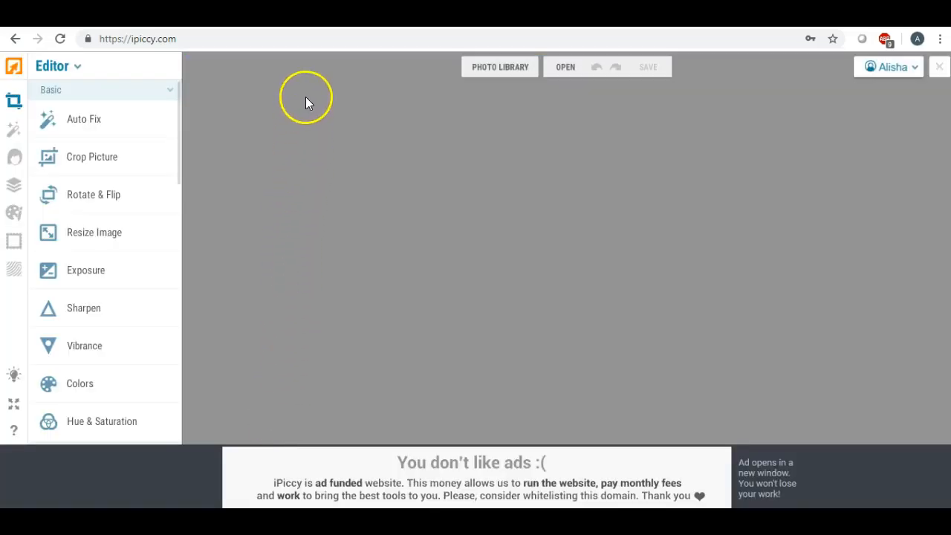
# - On LunaPic's Transparent Background page, choose a file to upload and browse to the Desktop files
pyautogui.click(383, 15)
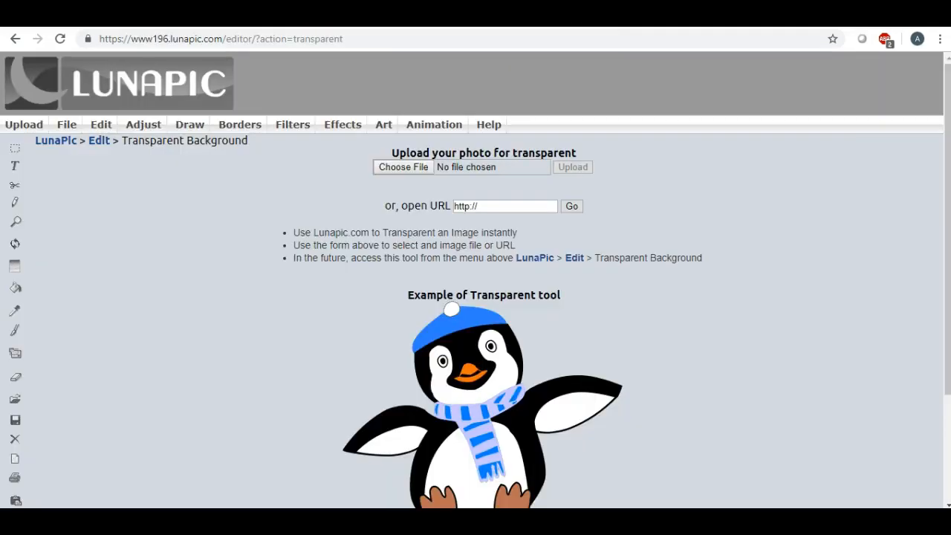
pyautogui.click(387, 167)
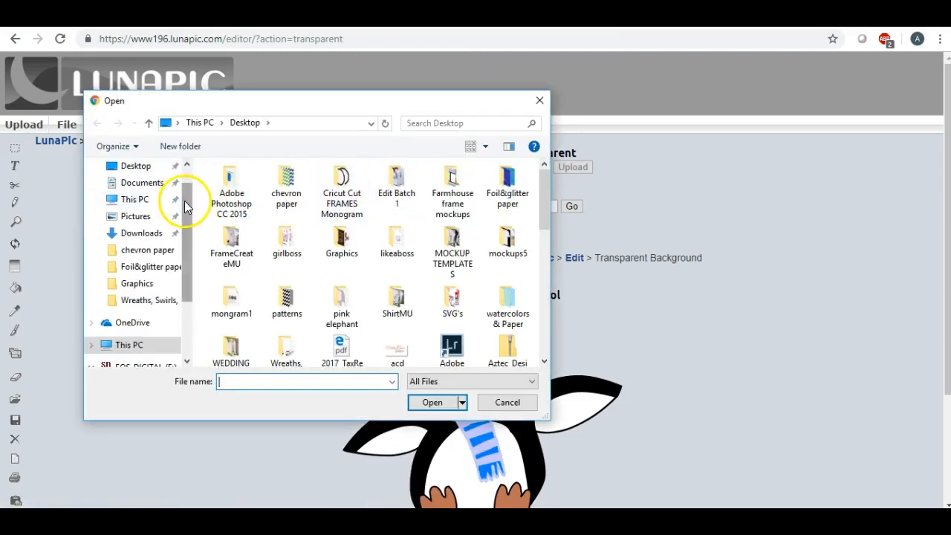
pyautogui.click(141, 194)
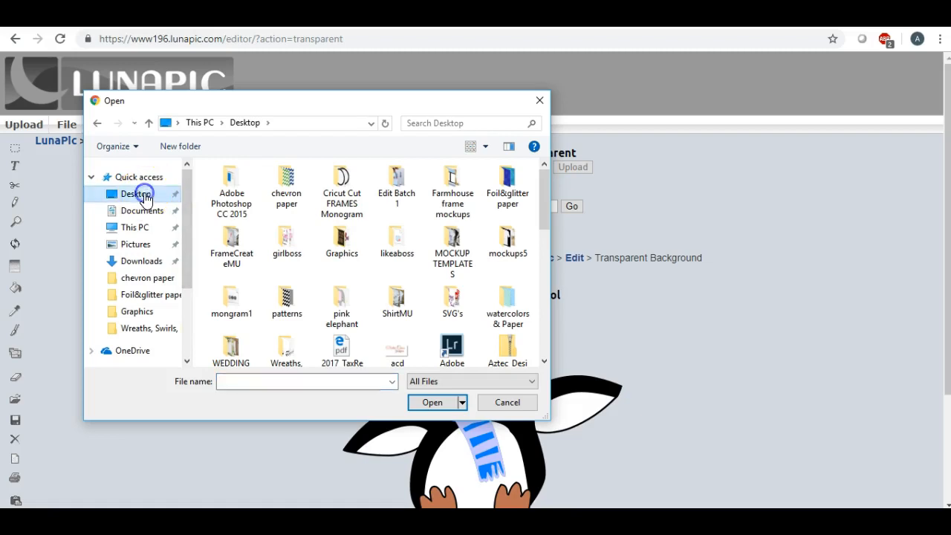
pyautogui.scroll(-1, 349, 214)
pyautogui.scroll(1, 349, 214)
pyautogui.scroll(-3, 350, 214)
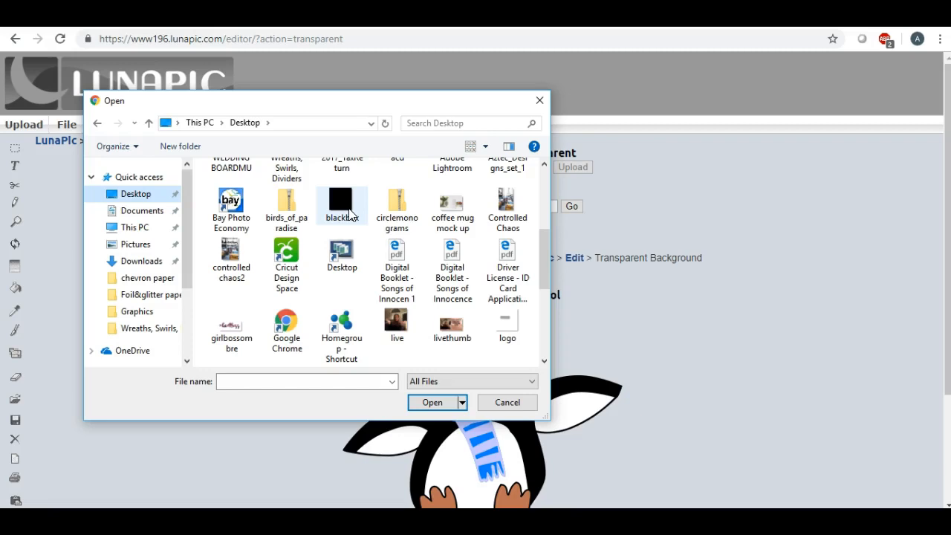
pyautogui.scroll(-3, 349, 214)
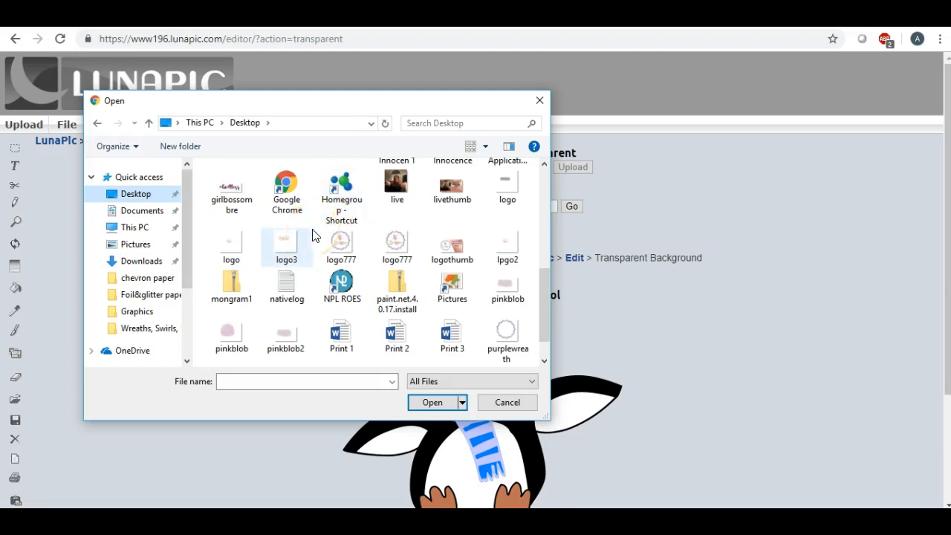
pyautogui.scroll(2, 313, 235)
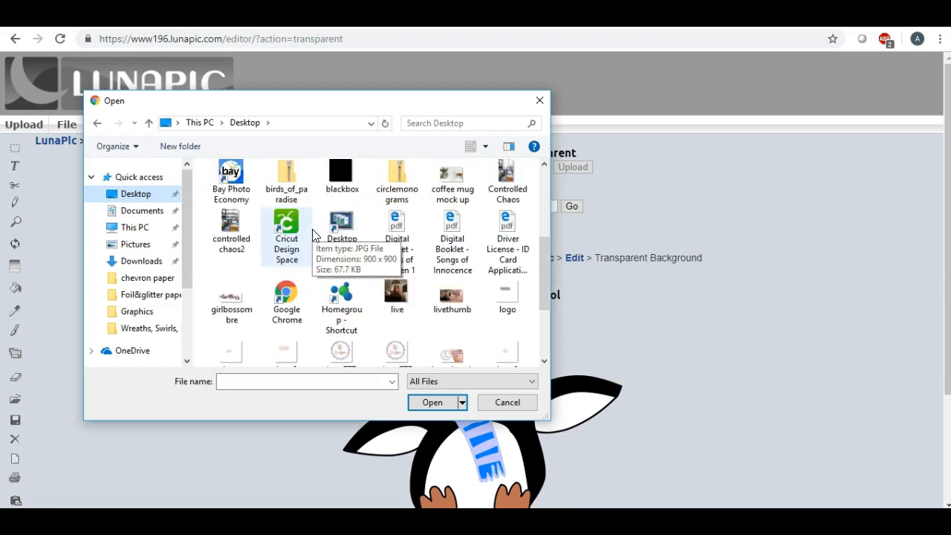
pyautogui.scroll(2, 313, 235)
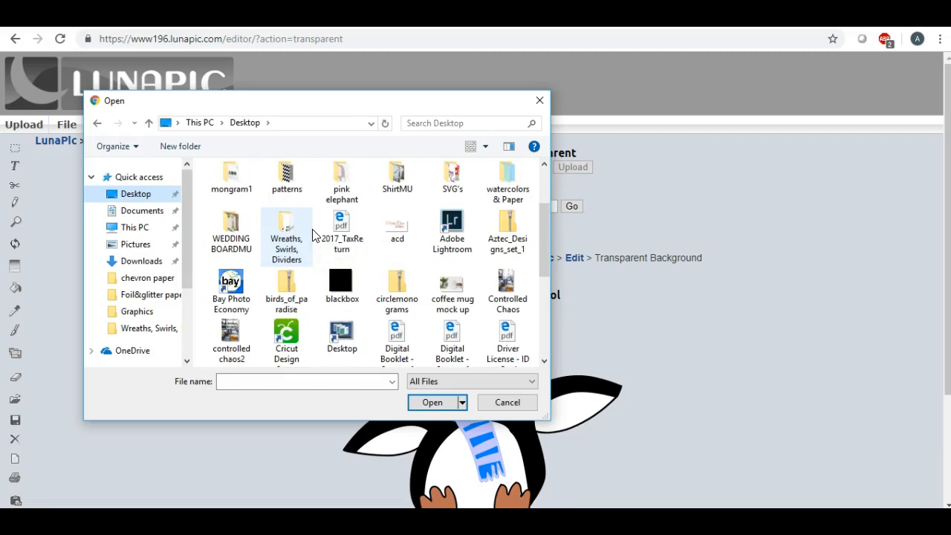
pyautogui.scroll(2, 313, 235)
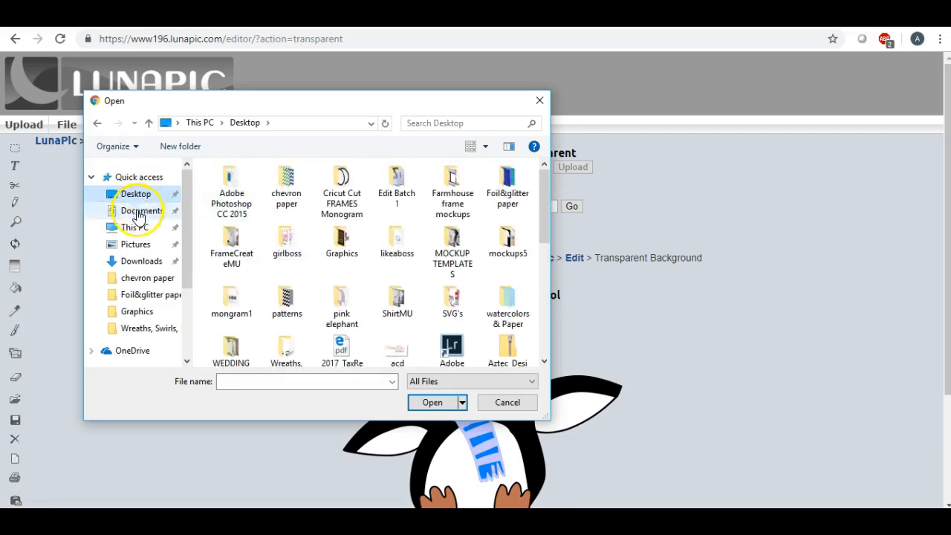
pyautogui.click(140, 210)
pyautogui.click(136, 195)
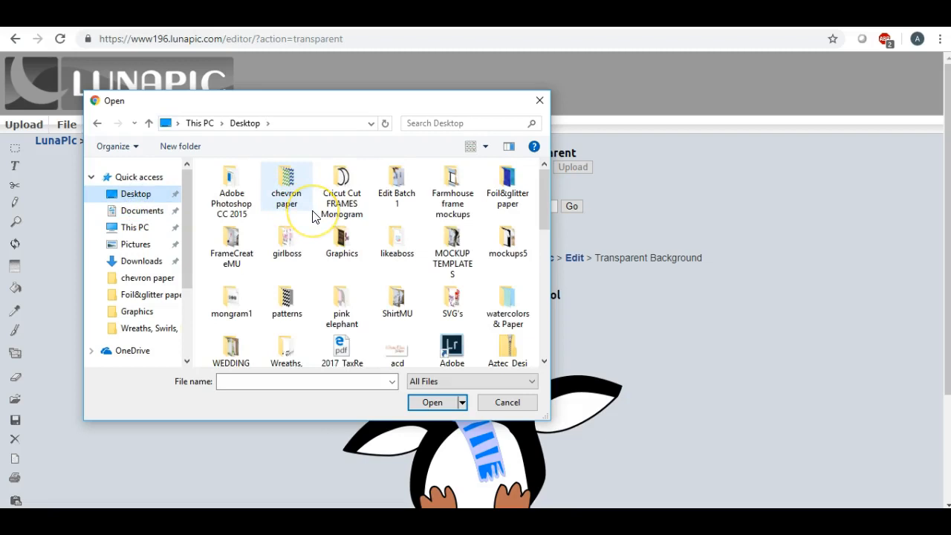
pyautogui.scroll(-1, 313, 215)
pyautogui.moveTo(544, 204); pyautogui.dragTo(537, 233)
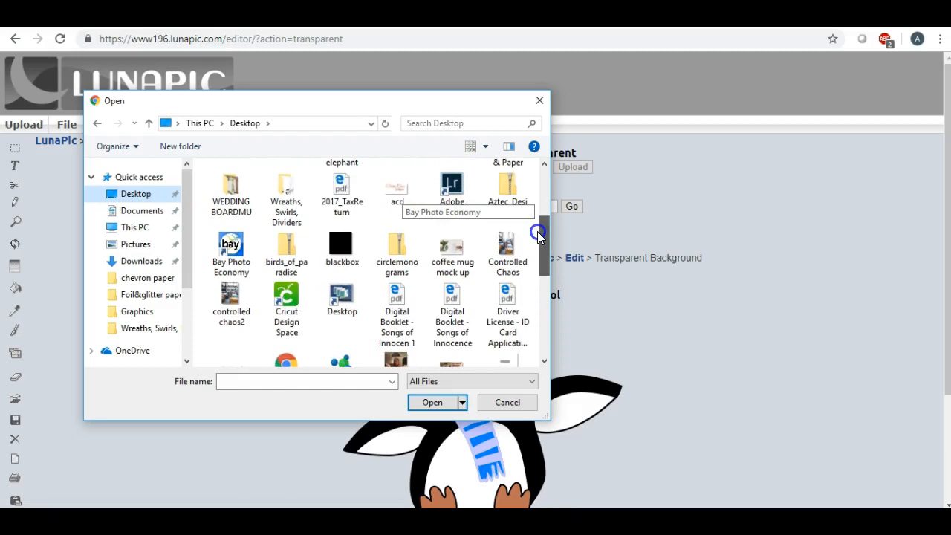
pyautogui.moveTo(537, 231)
pyautogui.mouseDown()
pyautogui.moveTo(533, 300)
pyautogui.moveTo(529, 233)
pyautogui.mouseUp()
# - Upload acd.jpg and click its white background to make it transparent
pyautogui.click(396, 180)
pyautogui.doubleClick(394, 178)
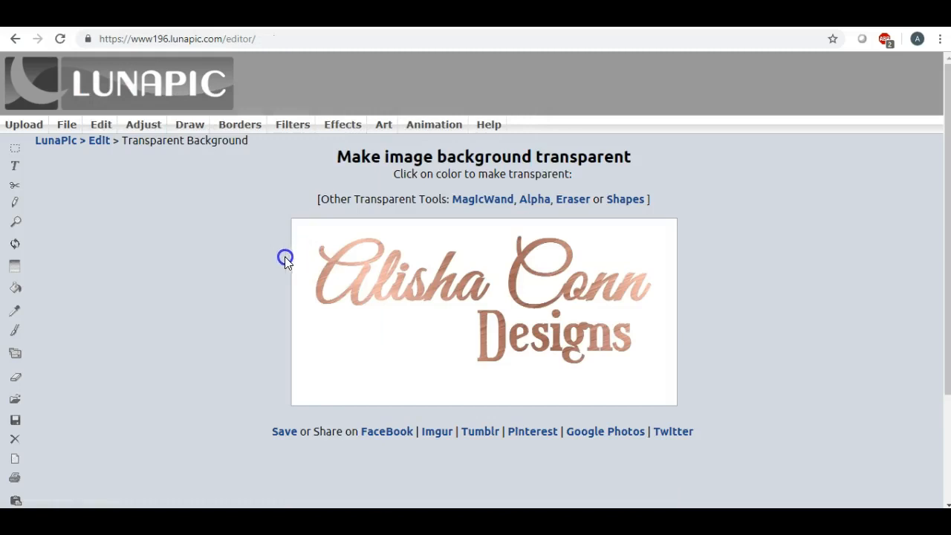
pyautogui.click(364, 342)
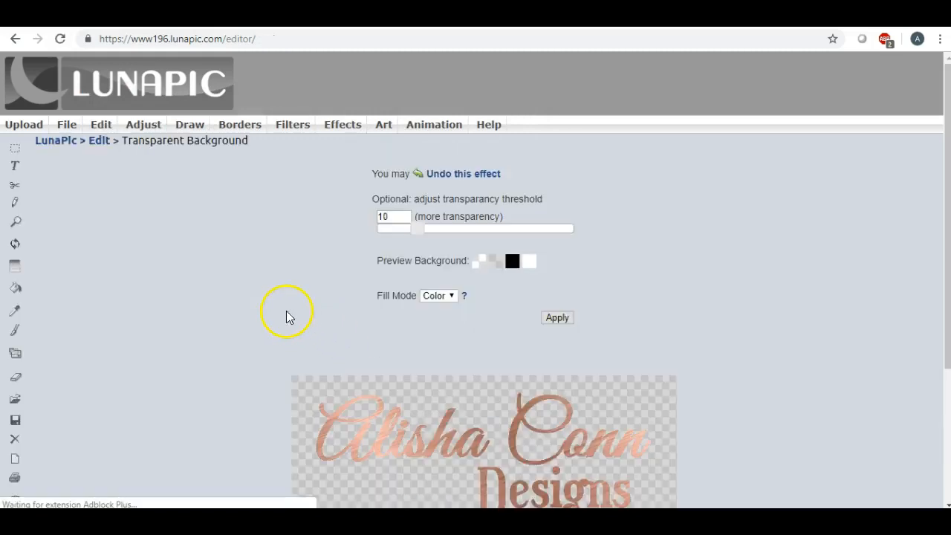
# - Download the transparent logo as a PNG file via File > Save Image
pyautogui.scroll(-5, 283, 308)
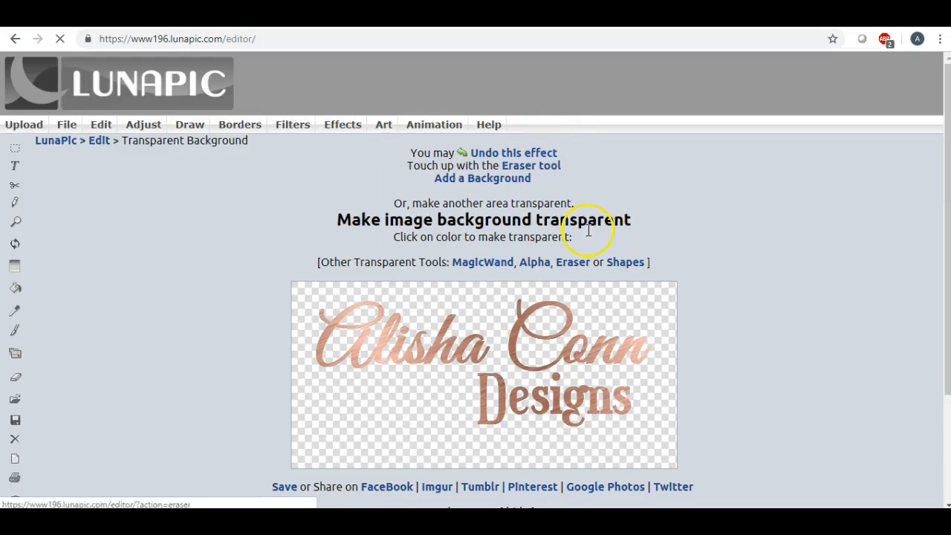
pyautogui.moveTo(67, 126)
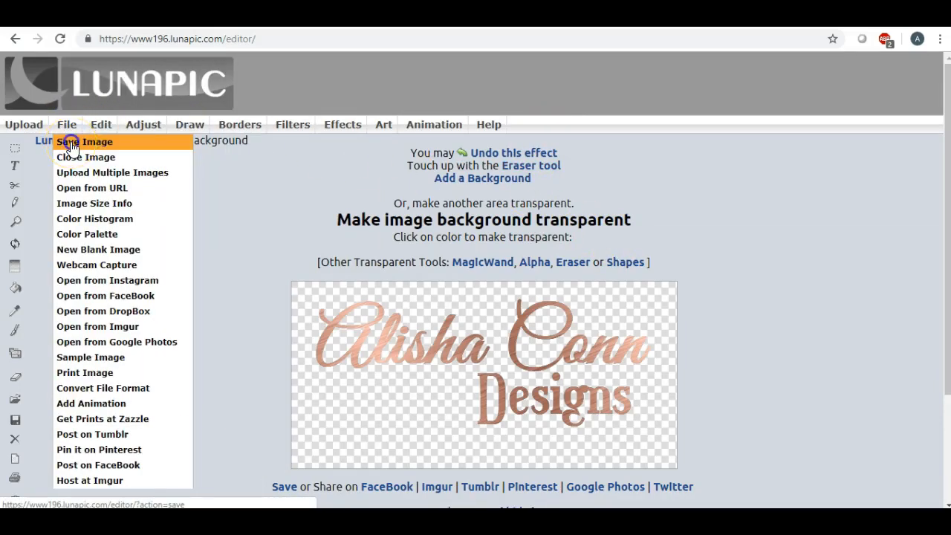
pyautogui.click(71, 145)
pyautogui.click(470, 202)
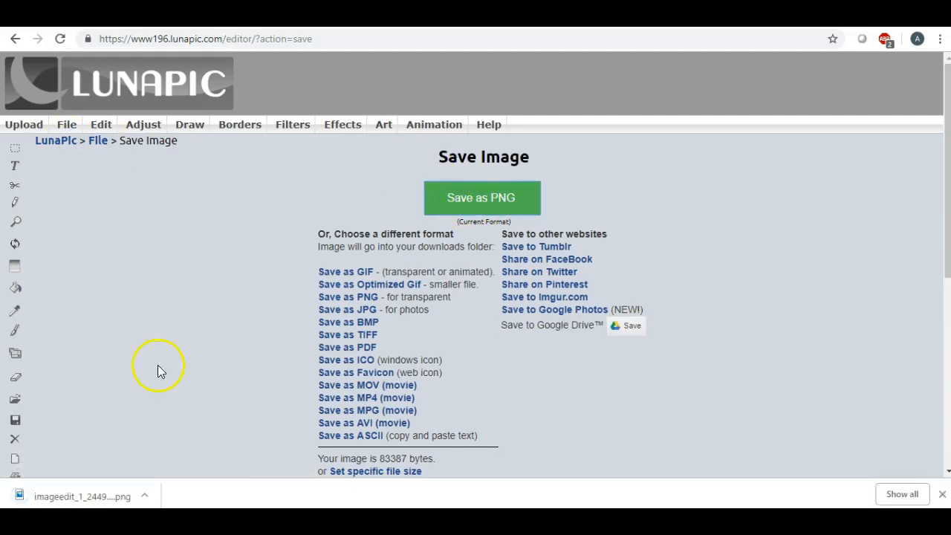
# - Open the downloaded PNG in Photos and save a copy to the Desktop as PNG 'acd'
pyautogui.click(52, 498)
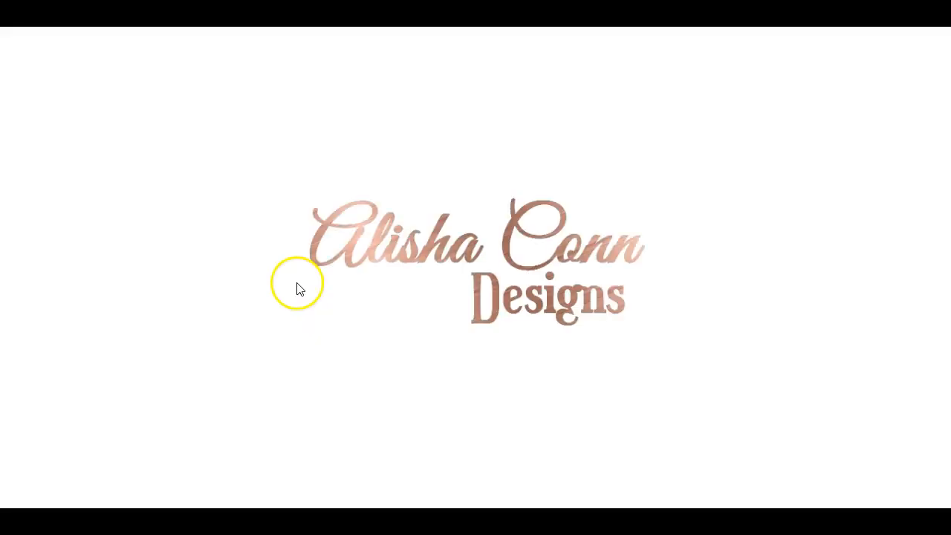
pyautogui.moveTo(558, 77)
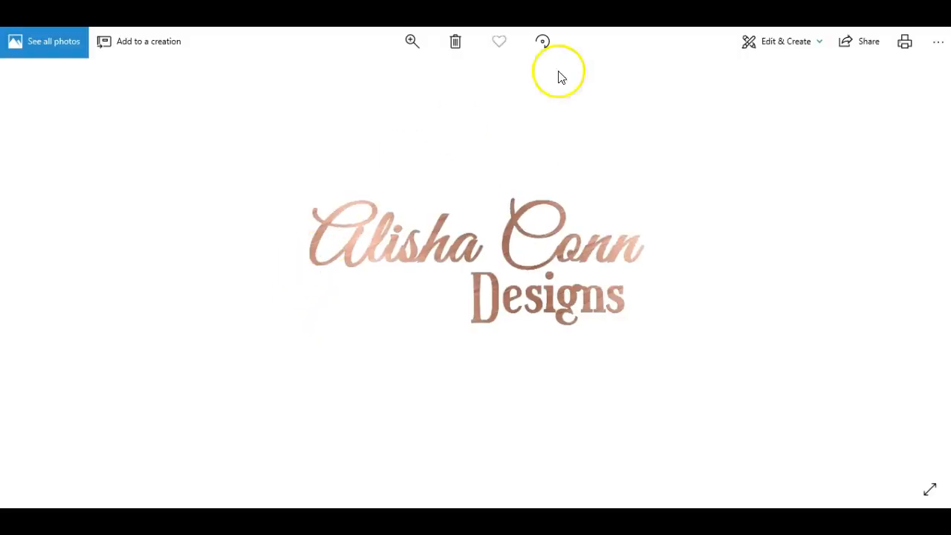
pyautogui.click(938, 46)
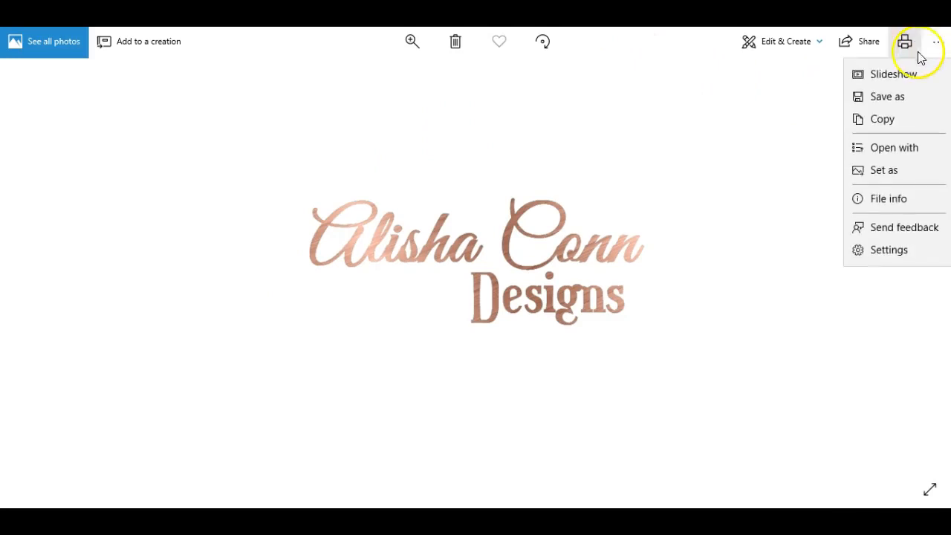
pyautogui.click(897, 98)
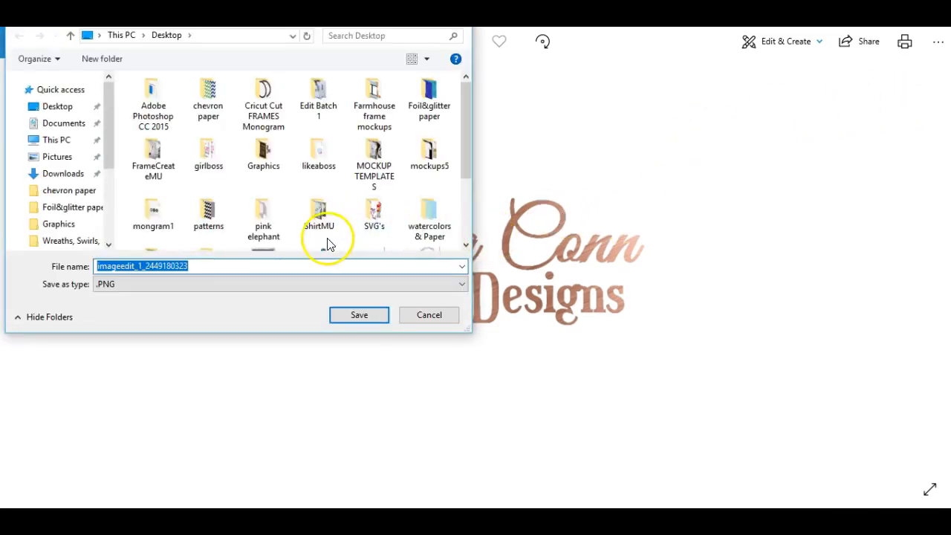
pyautogui.press('BackSpace')
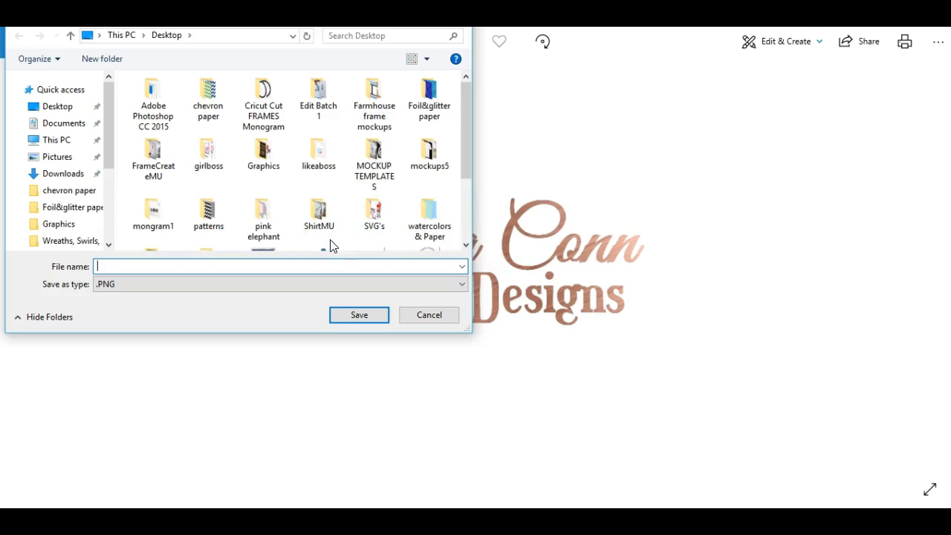
pyautogui.write('a')
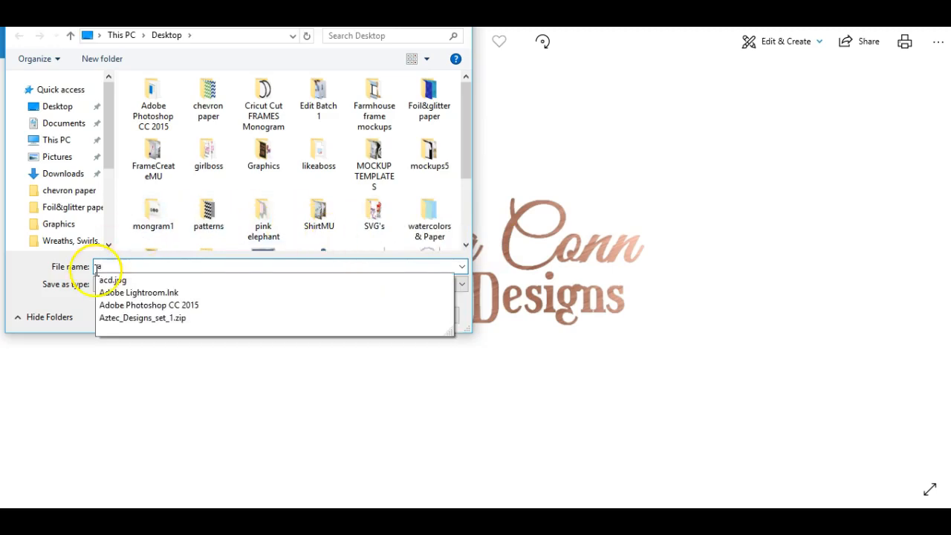
pyautogui.click(143, 282)
pyautogui.click(149, 265)
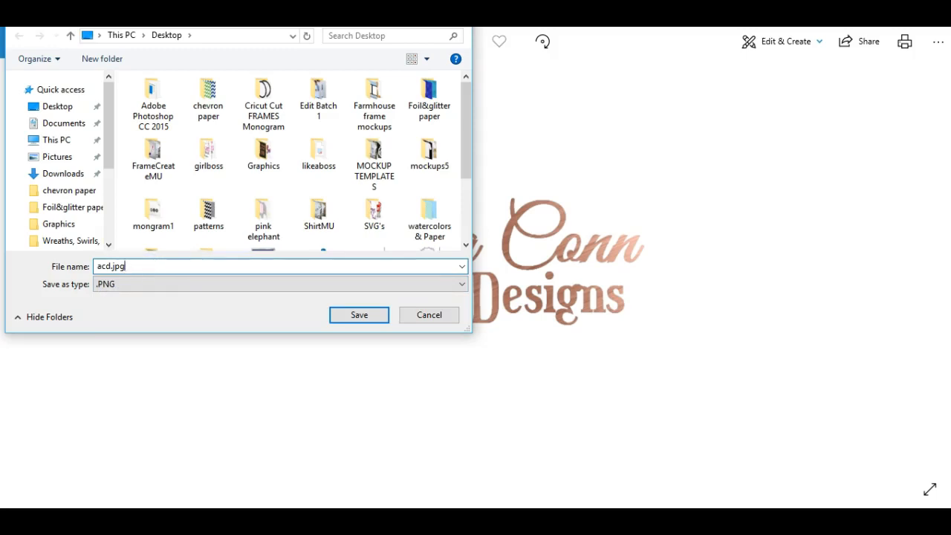
pyautogui.press('BackSpace')
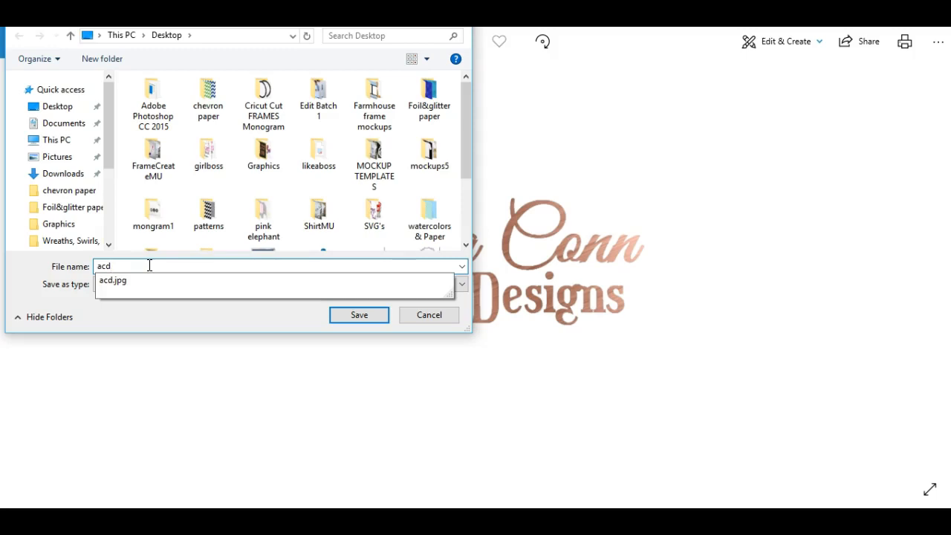
pyautogui.click(249, 266)
pyautogui.click(358, 315)
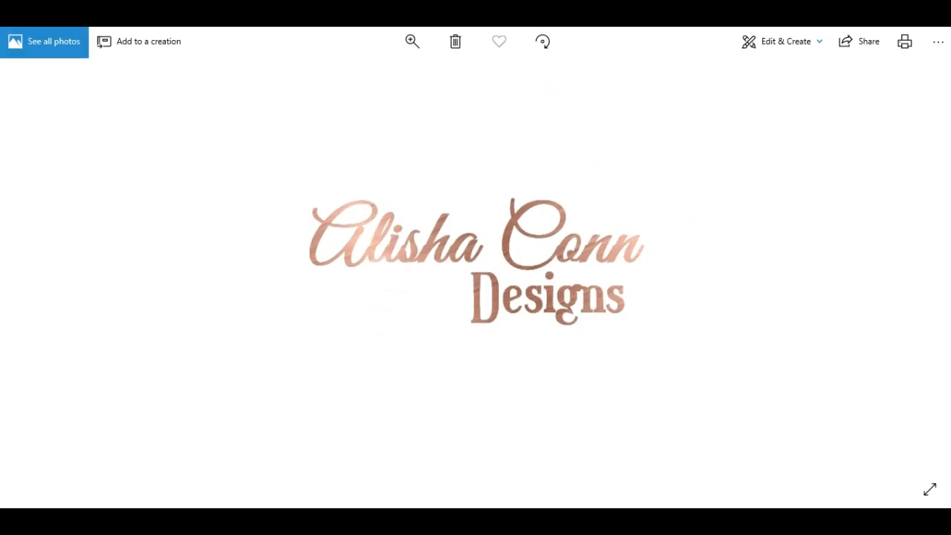
# - Close Photos, close and delete the LunaPic logo image, and return to the iPiccy Editor tab
pyautogui.click(939, 23)
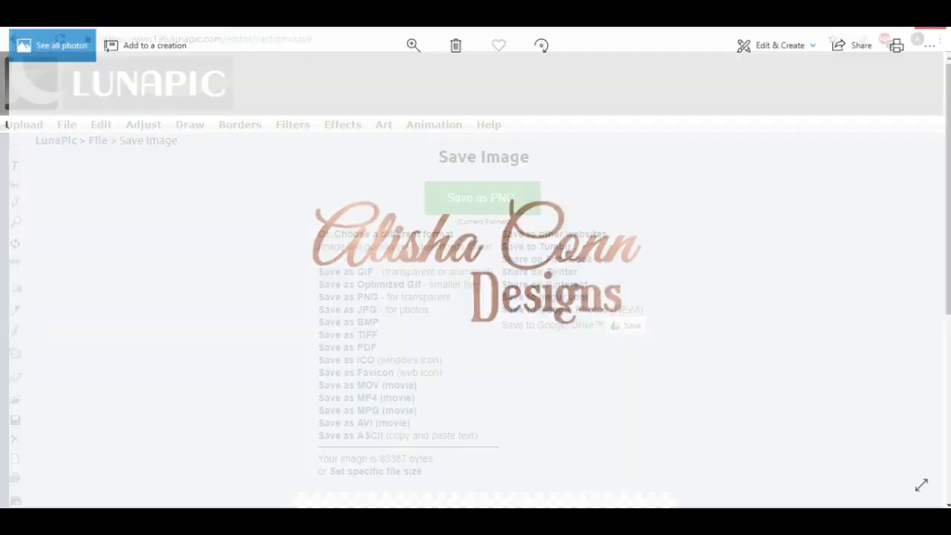
pyautogui.moveTo(70, 124)
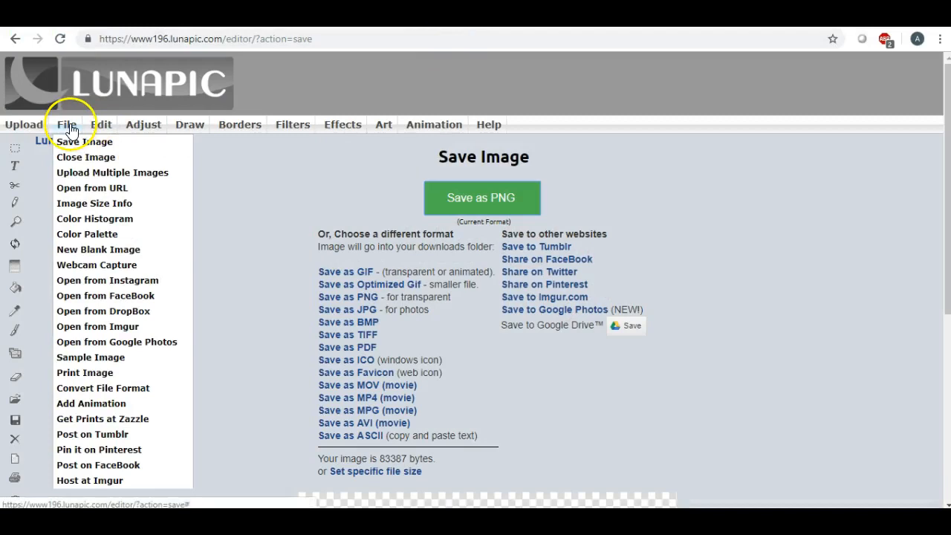
pyautogui.click(76, 158)
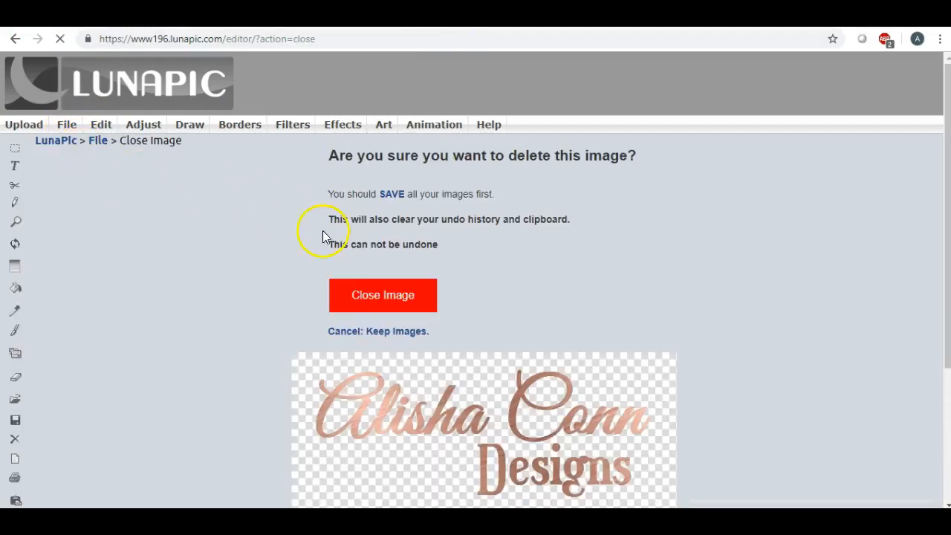
pyautogui.click(385, 294)
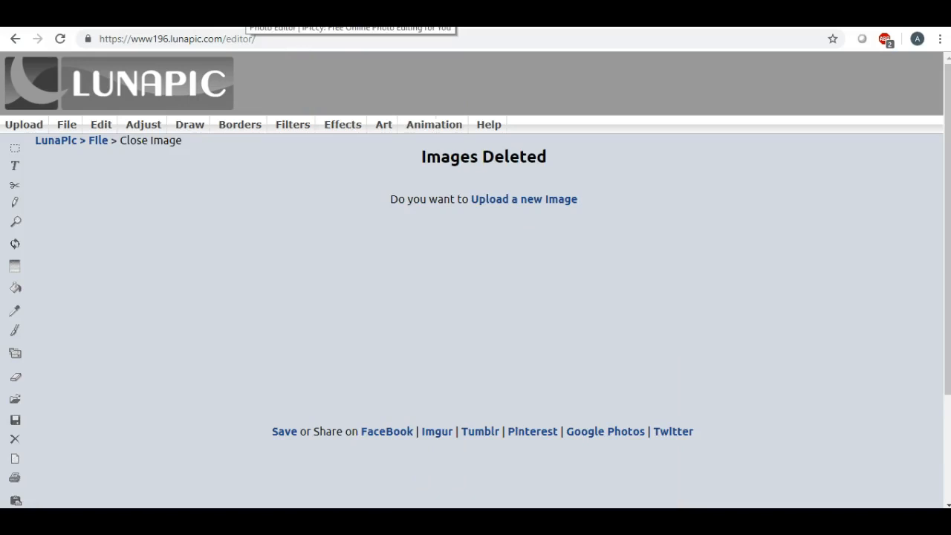
pyautogui.click(253, 21)
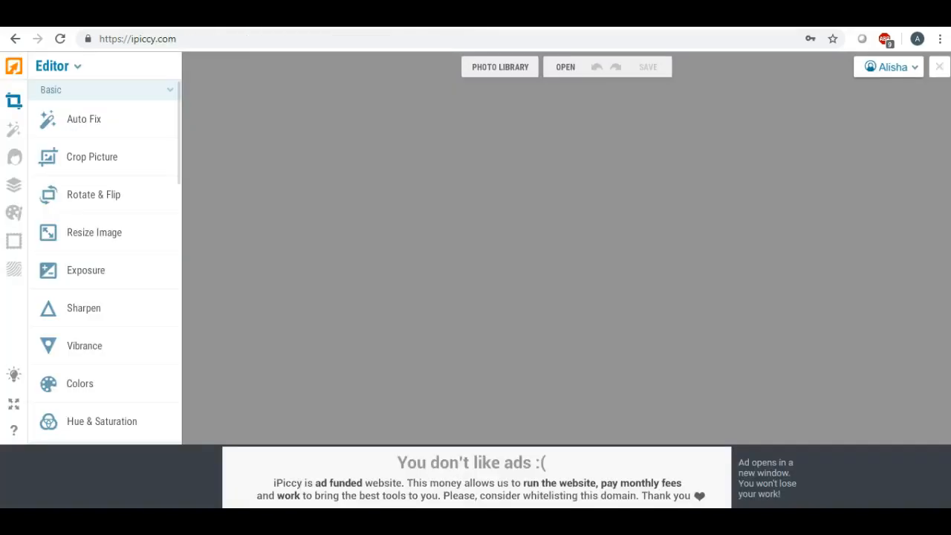
# - Upload pinkblob2 from the Desktop into iPiccy's photo library
pyautogui.click(488, 73)
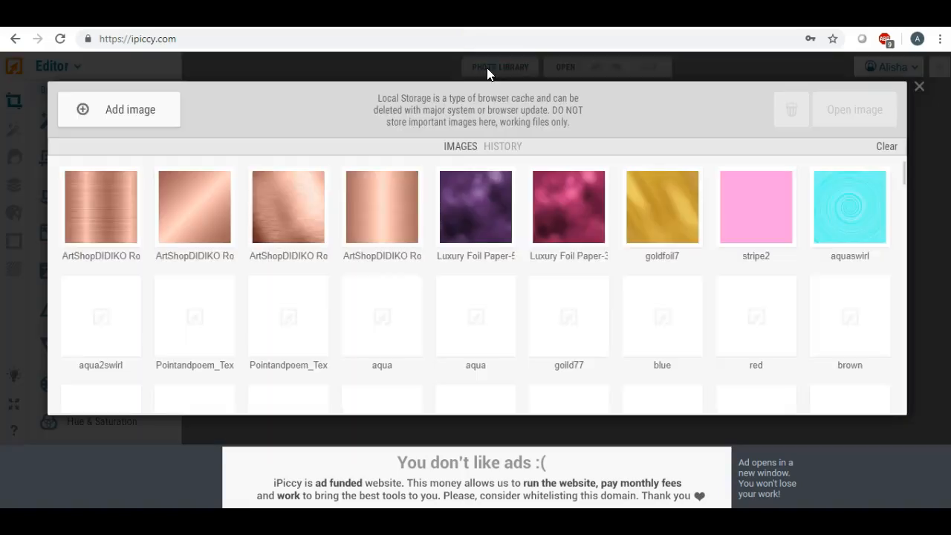
pyautogui.click(135, 109)
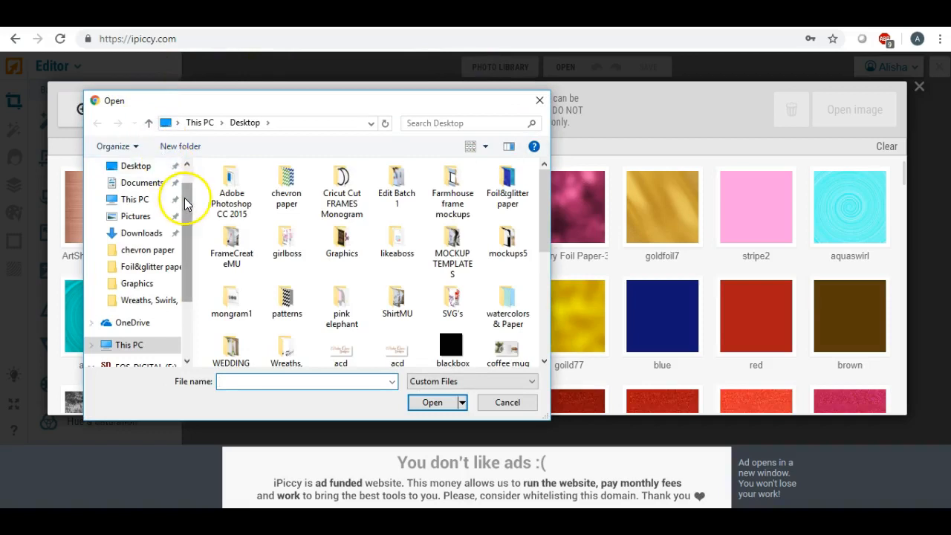
pyautogui.click(187, 164)
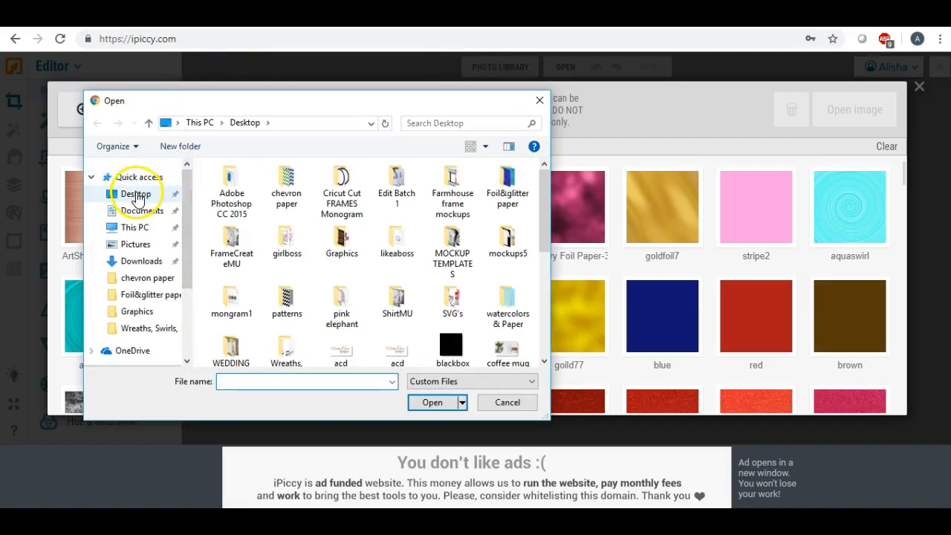
pyautogui.click(136, 193)
pyautogui.scroll(-5, 428, 236)
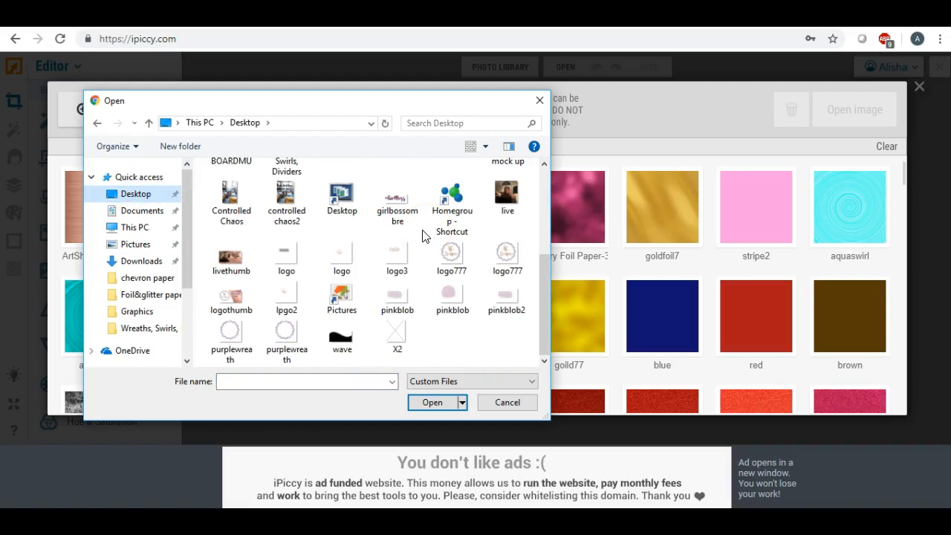
pyautogui.doubleClick(504, 298)
# - Open pinkblob2 from the library in the editor at 534 x 360 px
pyautogui.click(378, 181)
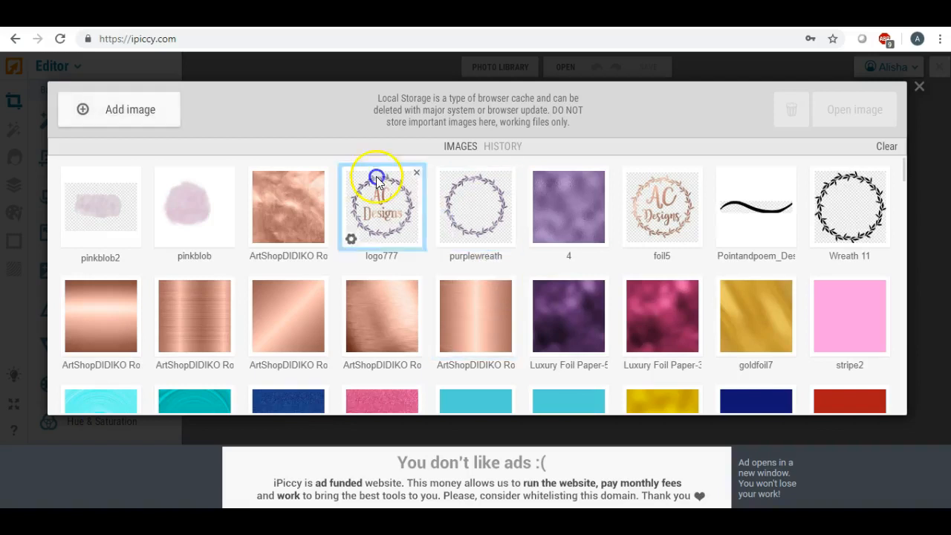
pyautogui.click(70, 238)
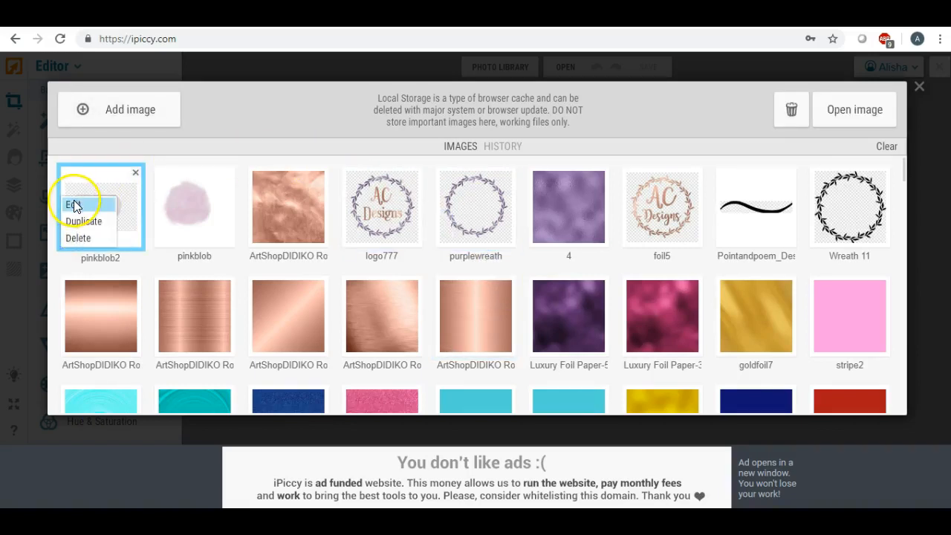
pyautogui.click(75, 206)
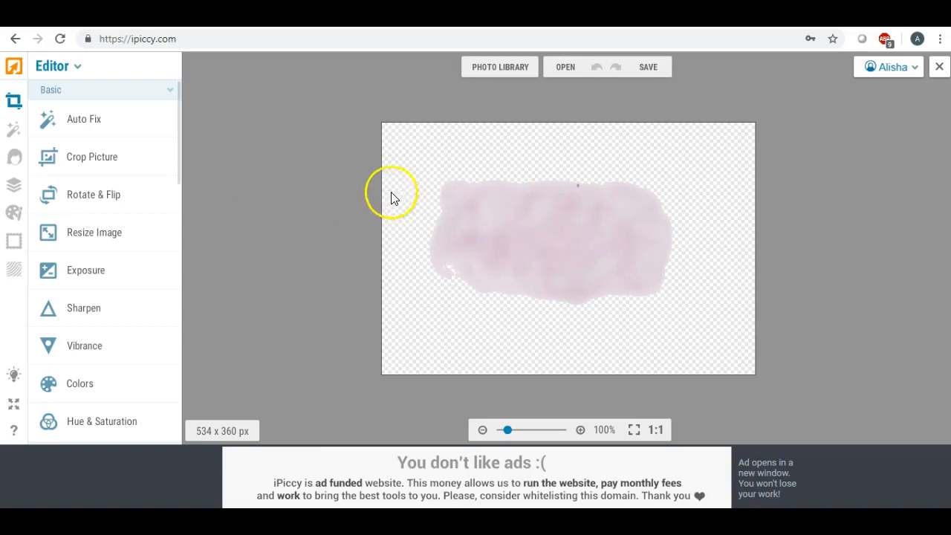
# - Leave the 534 x 360 pink blob uncropped and switch to Layers mode showing only Background
pyautogui.click(99, 234)
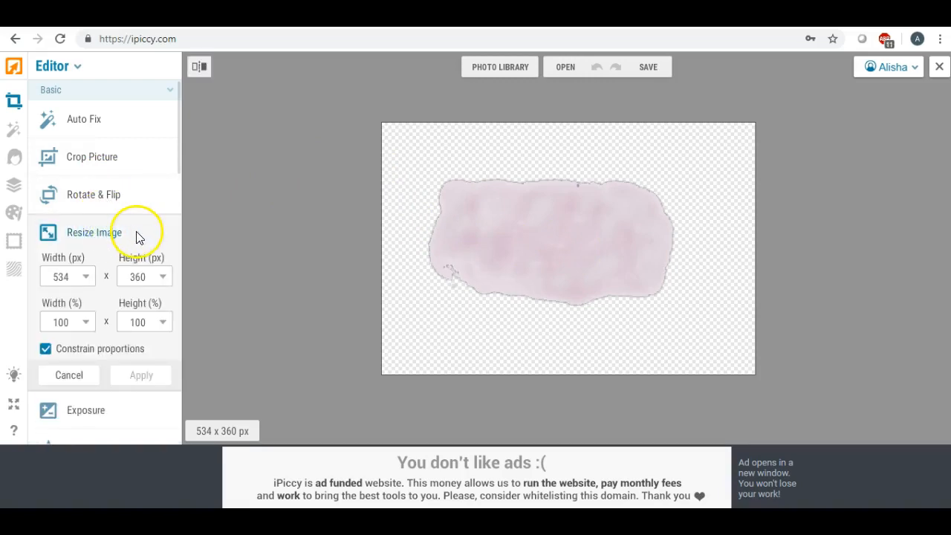
pyautogui.click(94, 159)
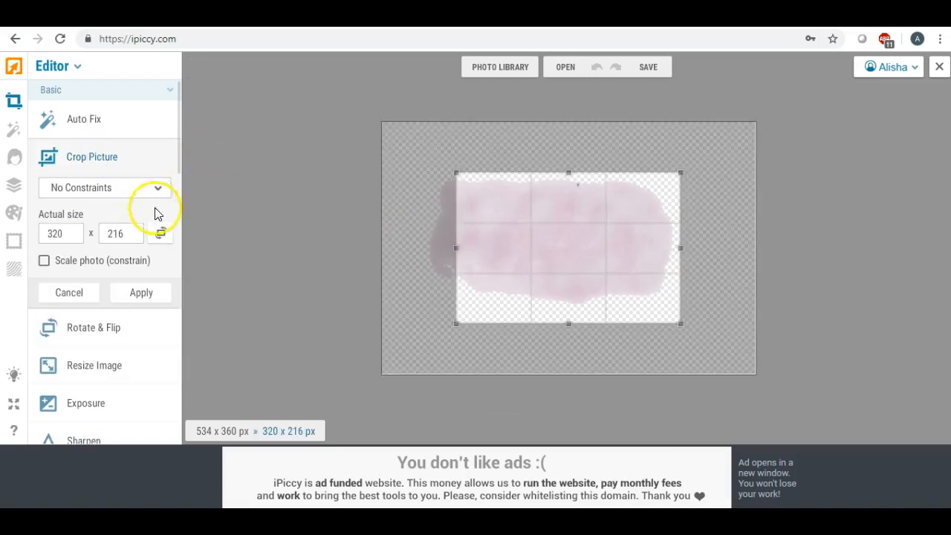
pyautogui.click(83, 291)
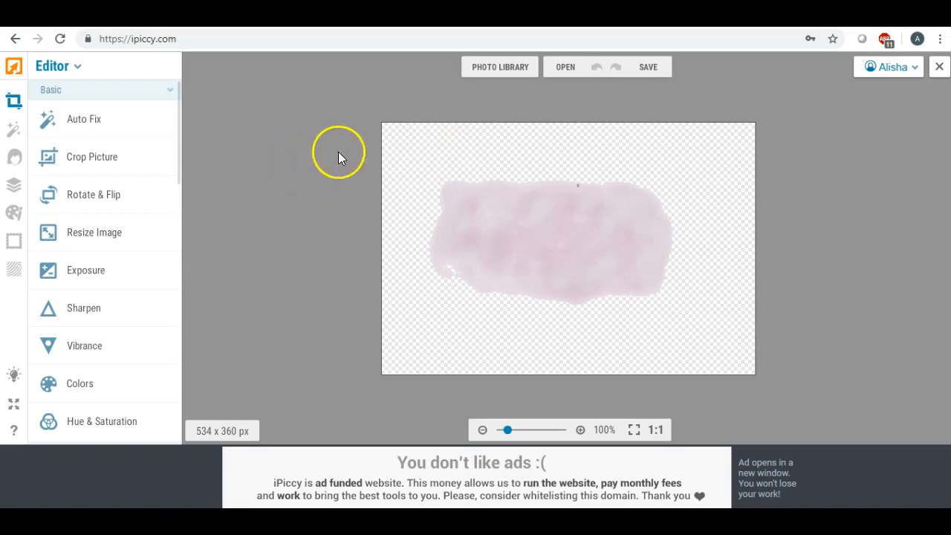
pyautogui.click(14, 191)
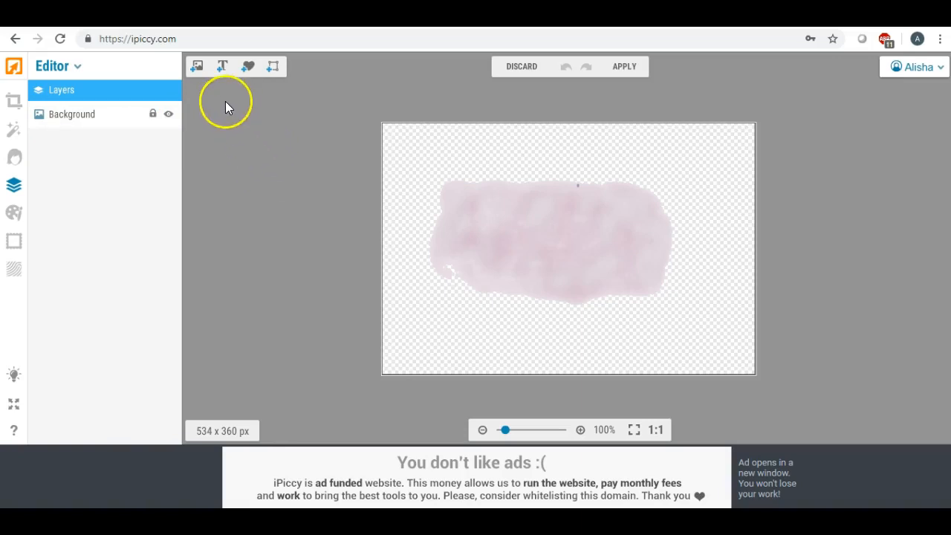
# - Upload the acd logo file as a new layer image
pyautogui.click(197, 68)
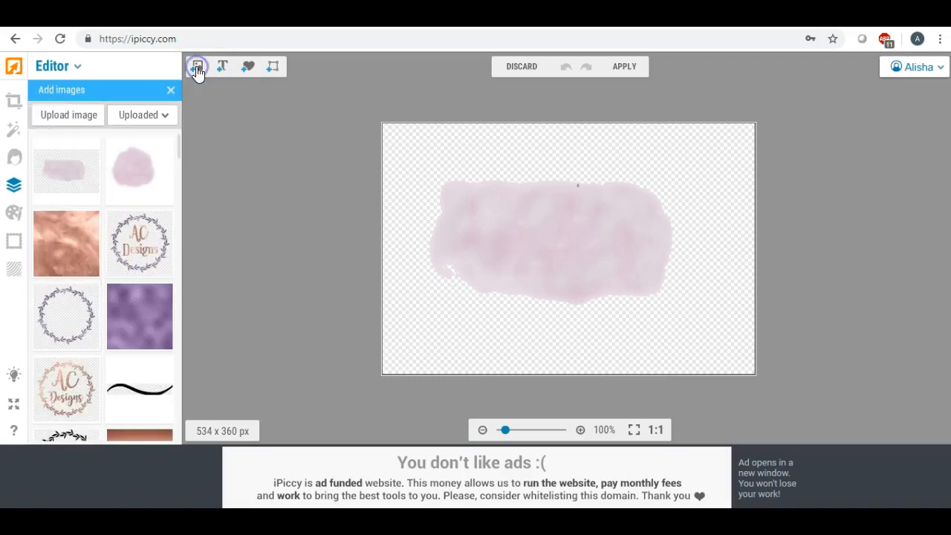
pyautogui.click(73, 116)
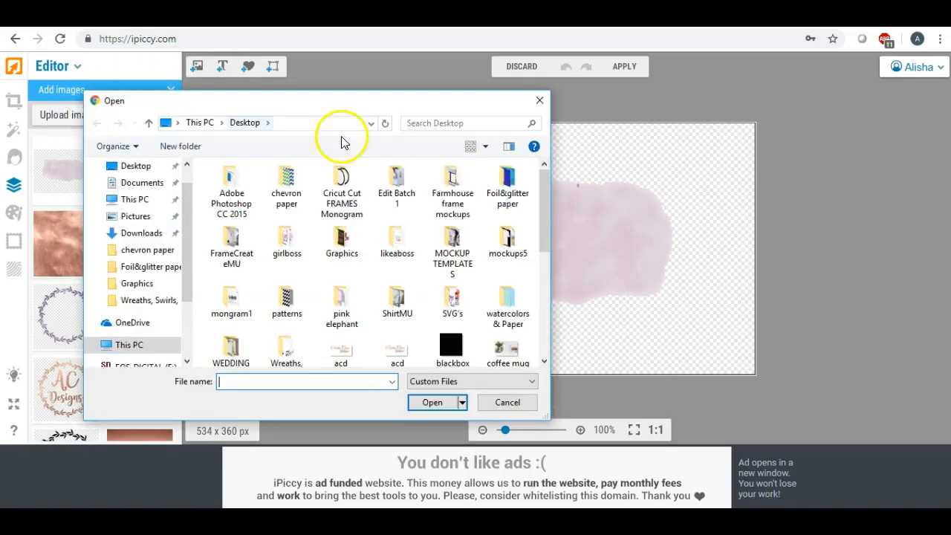
pyautogui.scroll(-1, 397, 250)
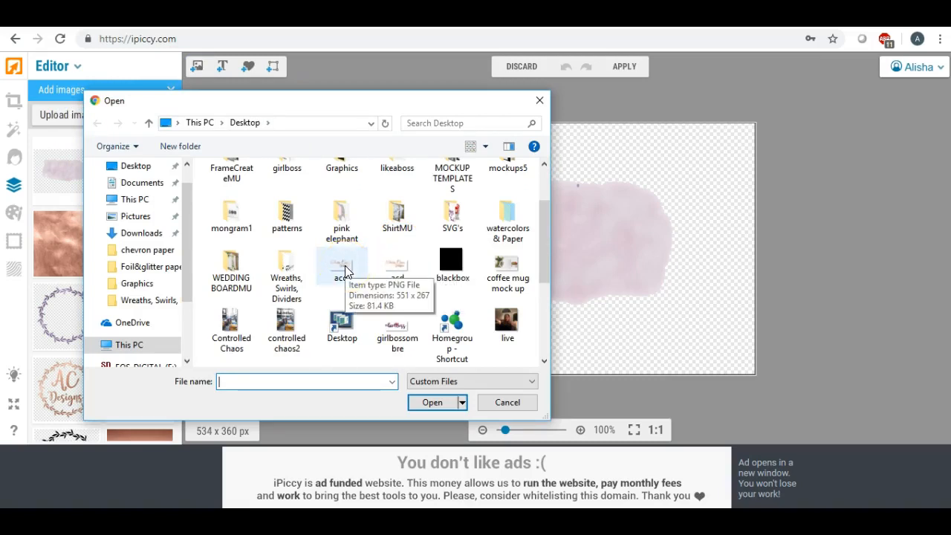
pyautogui.doubleClick(345, 269)
# - Place the acd logo on the pink blob, enlarge it and centre it over the blob
pyautogui.click(61, 172)
pyautogui.moveTo(61, 172); pyautogui.dragTo(459, 235)
pyautogui.click(469, 234)
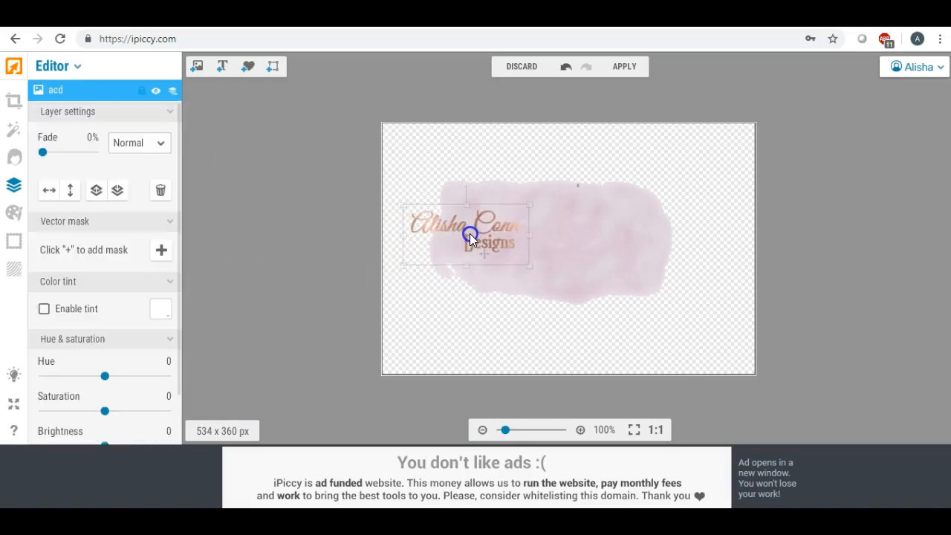
pyautogui.moveTo(530, 266); pyautogui.dragTo(711, 349)
pyautogui.moveTo(614, 290); pyautogui.dragTo(615, 251)
# - Move the acd logo slightly up-left and shorten it a little from the bottom
pyautogui.click(473, 186)
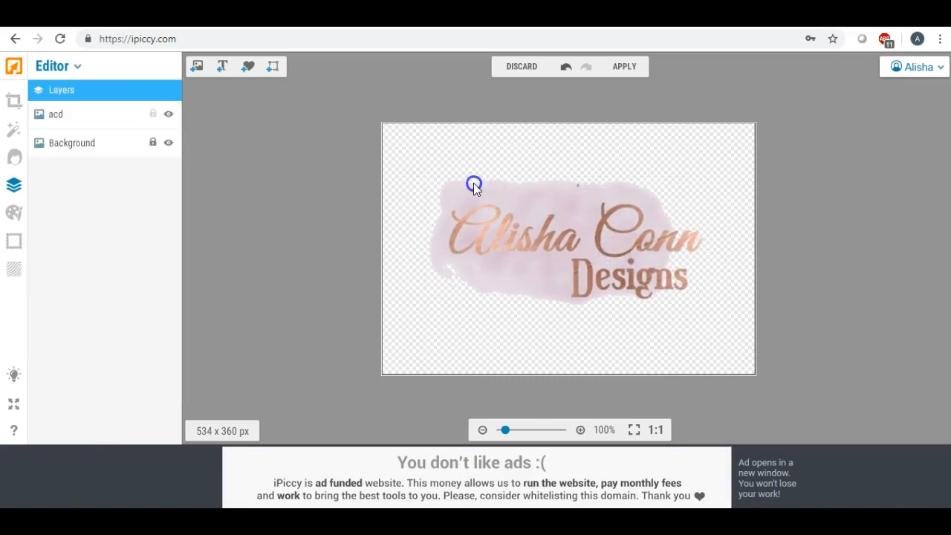
pyautogui.moveTo(511, 240); pyautogui.dragTo(487, 224)
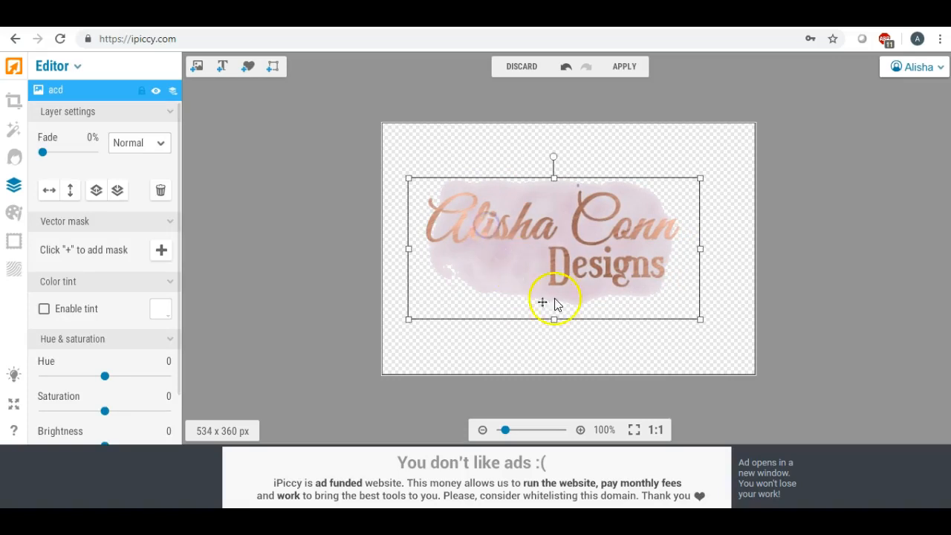
pyautogui.moveTo(554, 321); pyautogui.dragTo(554, 324)
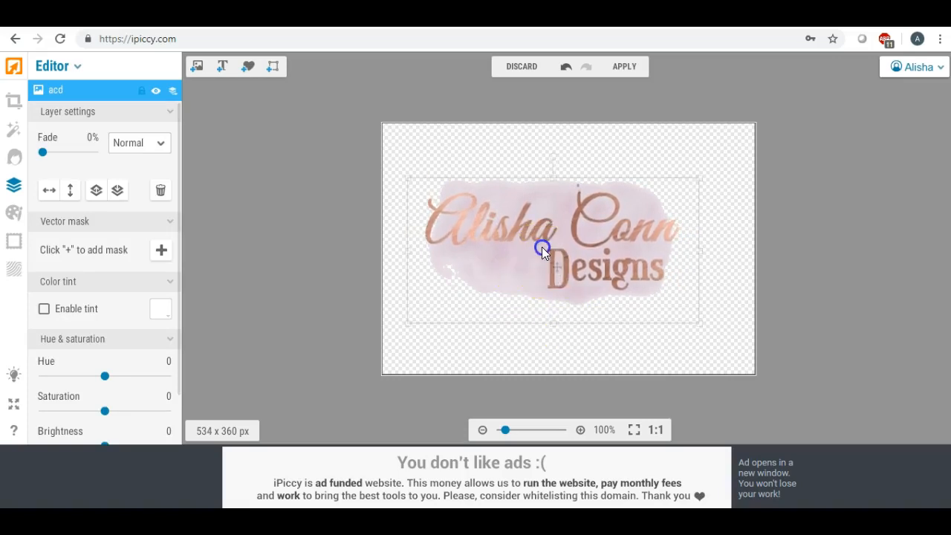
pyautogui.click(544, 250)
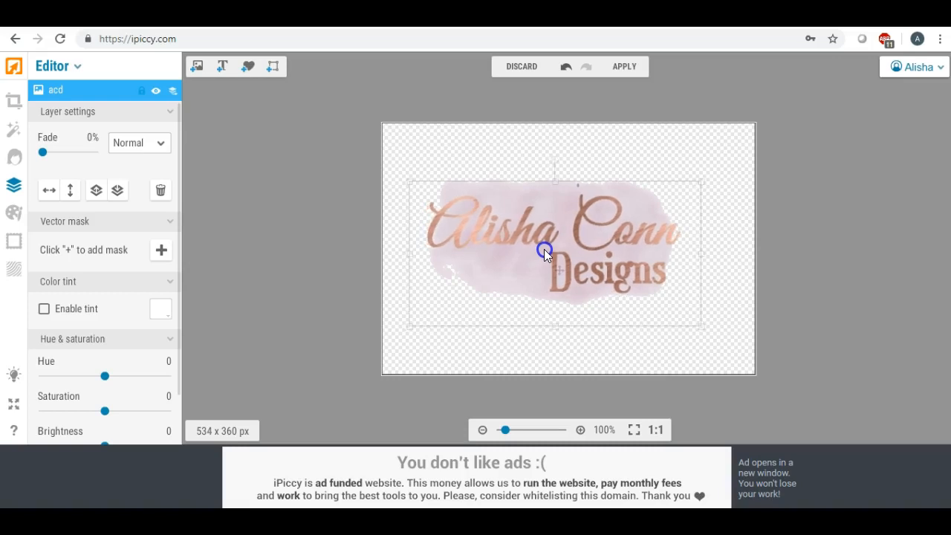
# - Fade the acd logo layer to 20% and check the result
pyautogui.moveTo(44, 153); pyautogui.dragTo(54, 158)
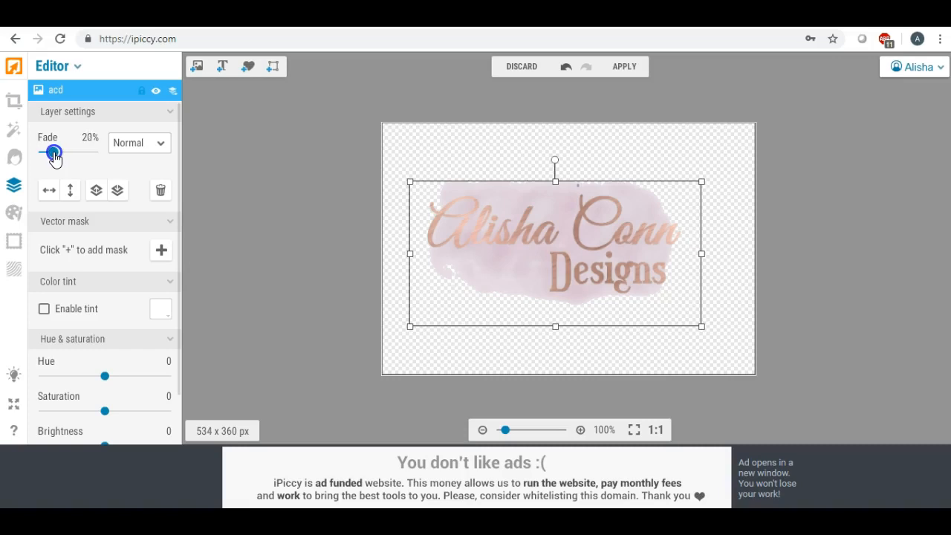
pyautogui.click(403, 159)
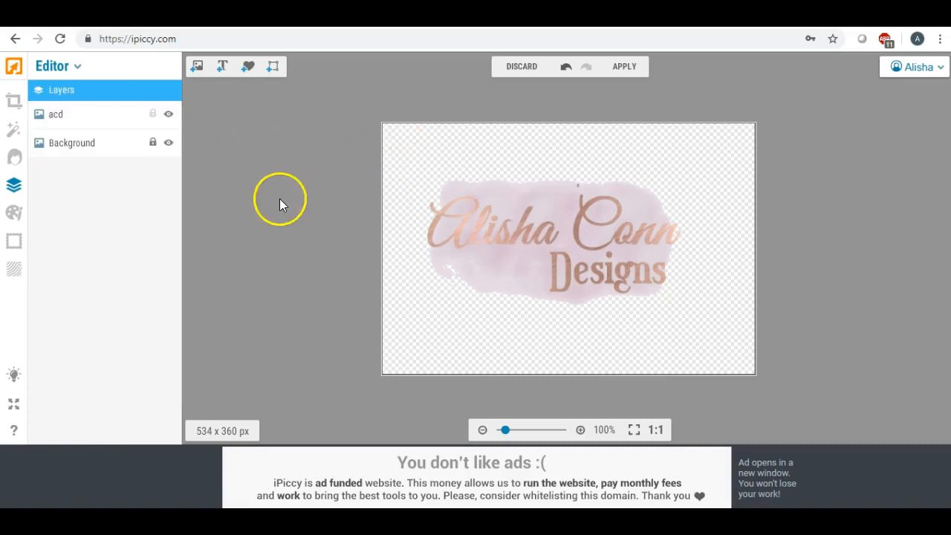
pyautogui.click(492, 222)
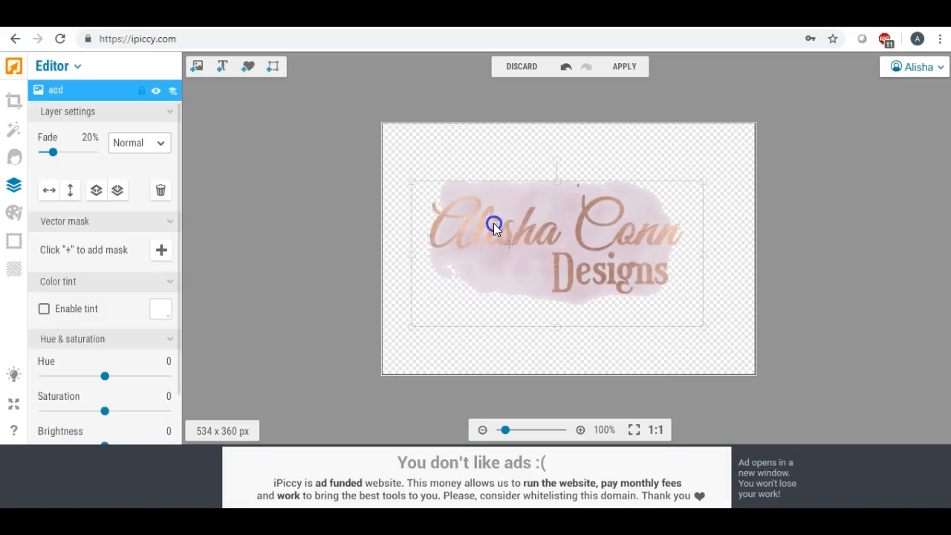
pyautogui.click(409, 156)
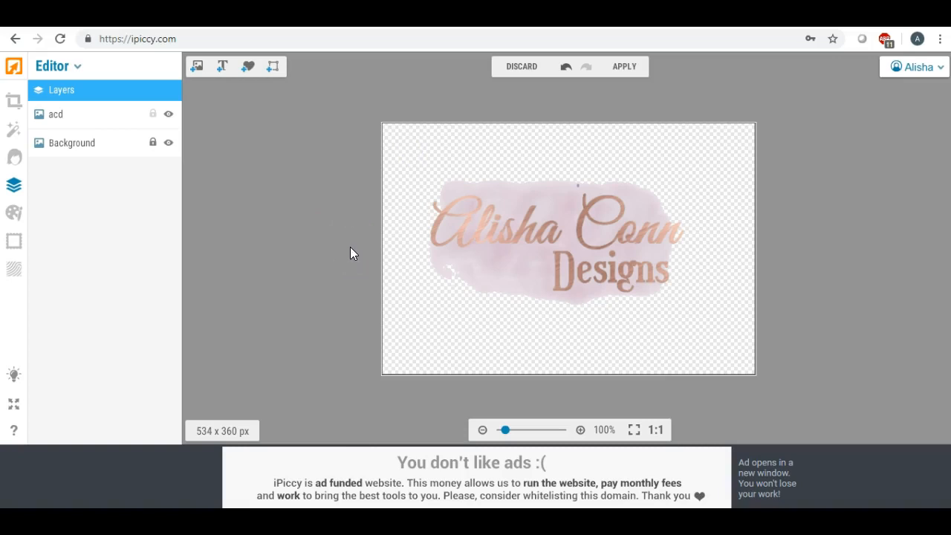
# - Flatten the layers and download the design as a PNG to the computer
pyautogui.click(631, 69)
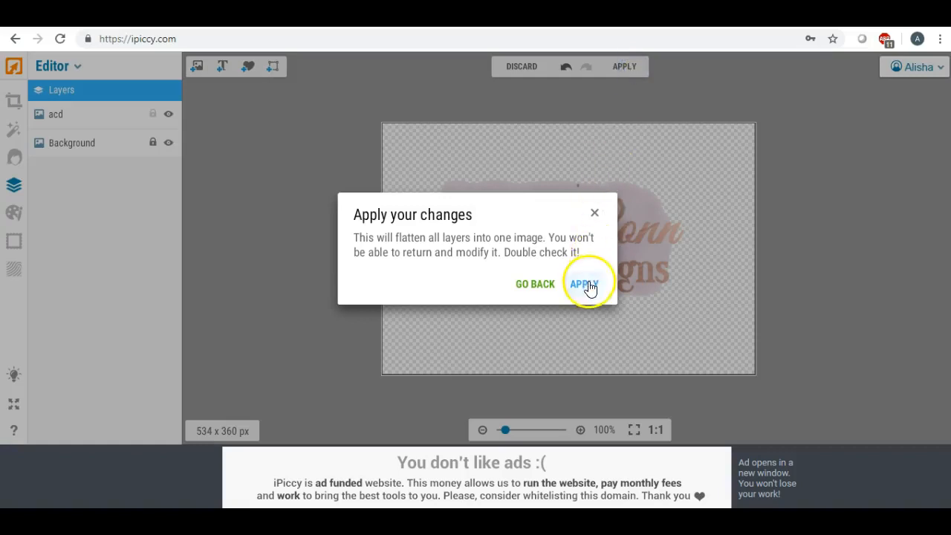
pyautogui.click(587, 285)
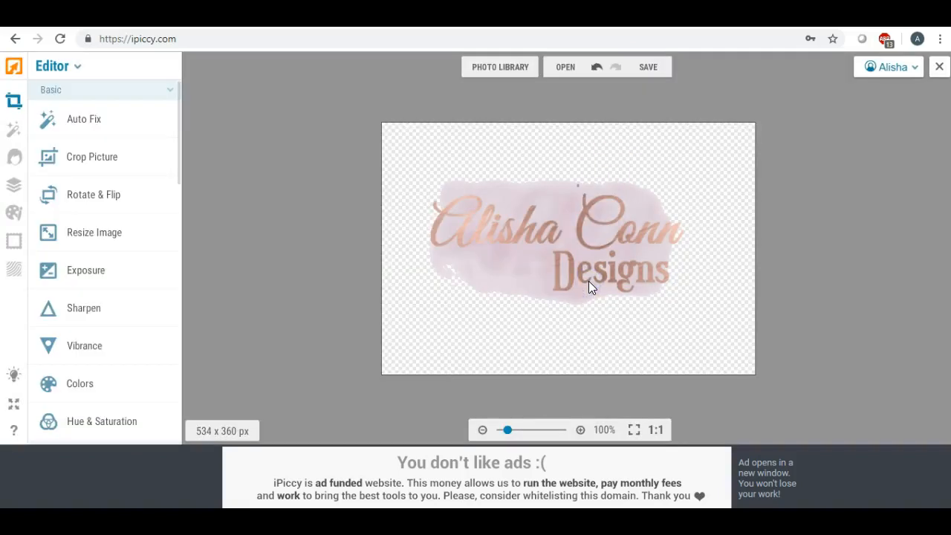
pyautogui.click(642, 74)
pyautogui.click(631, 94)
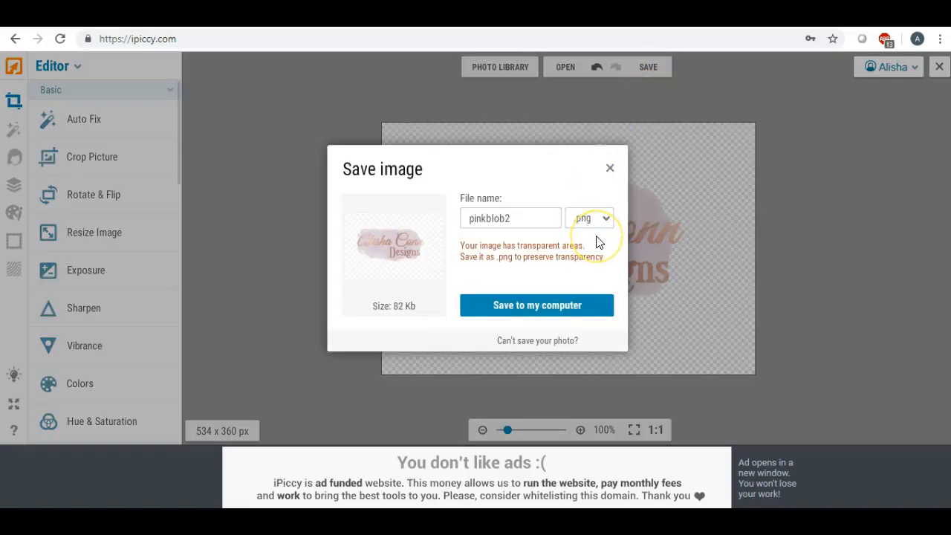
pyautogui.click(535, 306)
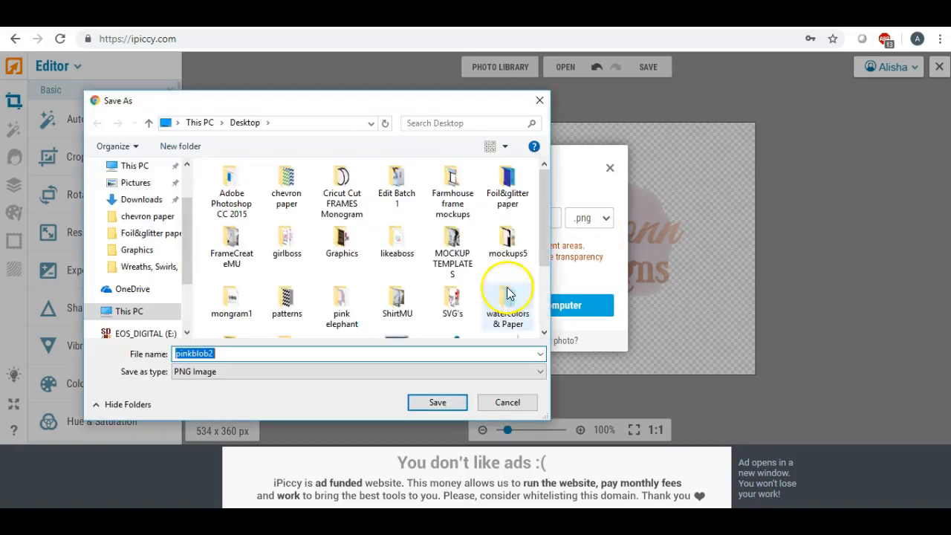
# - Save it as pinkblob2.png on the Desktop, replacing the old file, then close the photo
pyautogui.click(188, 232)
pyautogui.moveTo(188, 233); pyautogui.dragTo(191, 166)
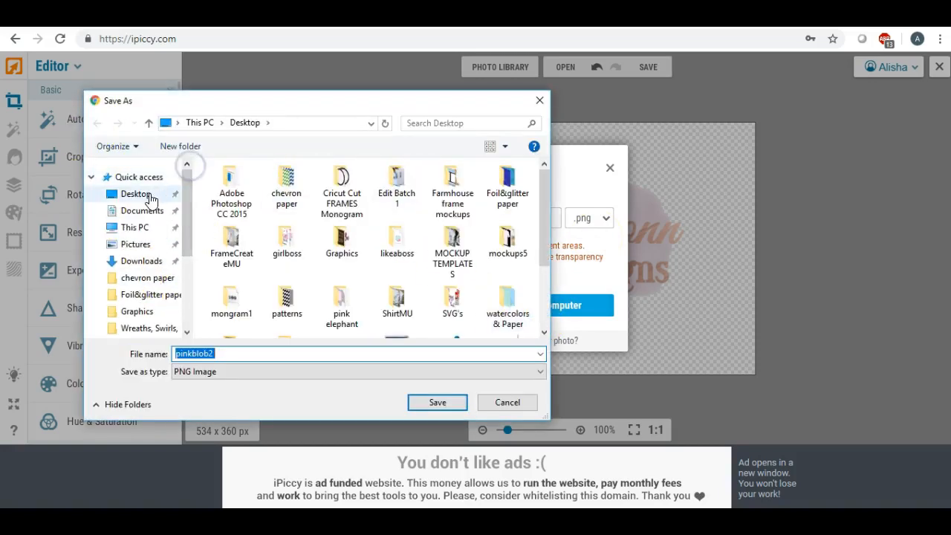
pyautogui.click(124, 193)
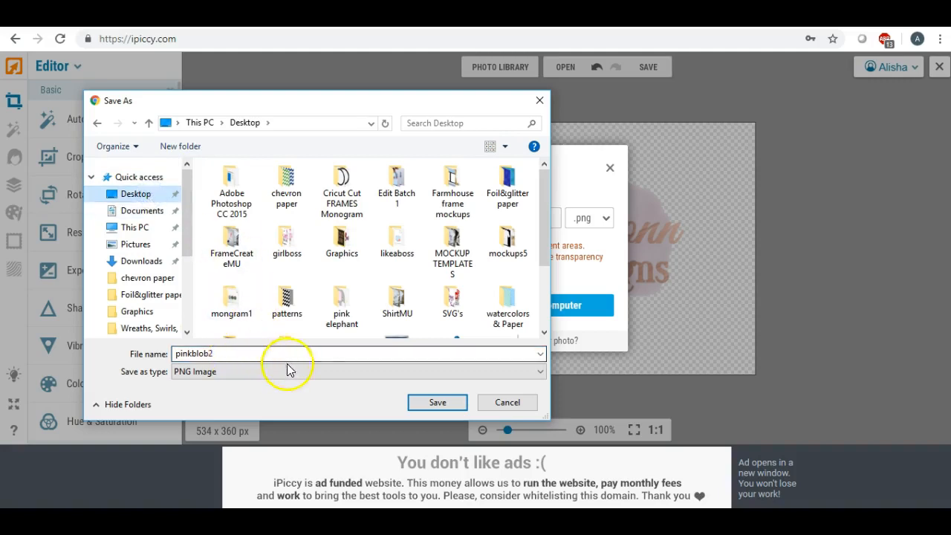
pyautogui.click(436, 404)
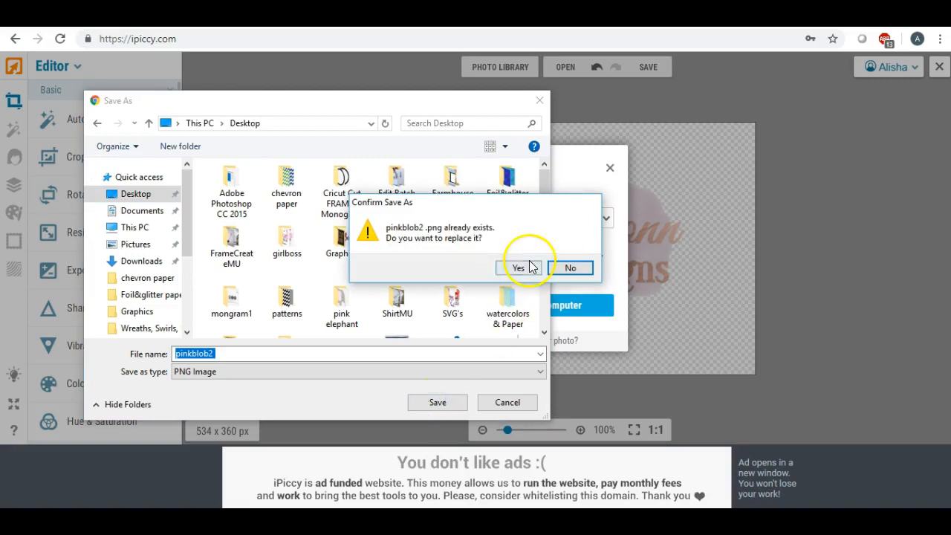
pyautogui.click(514, 269)
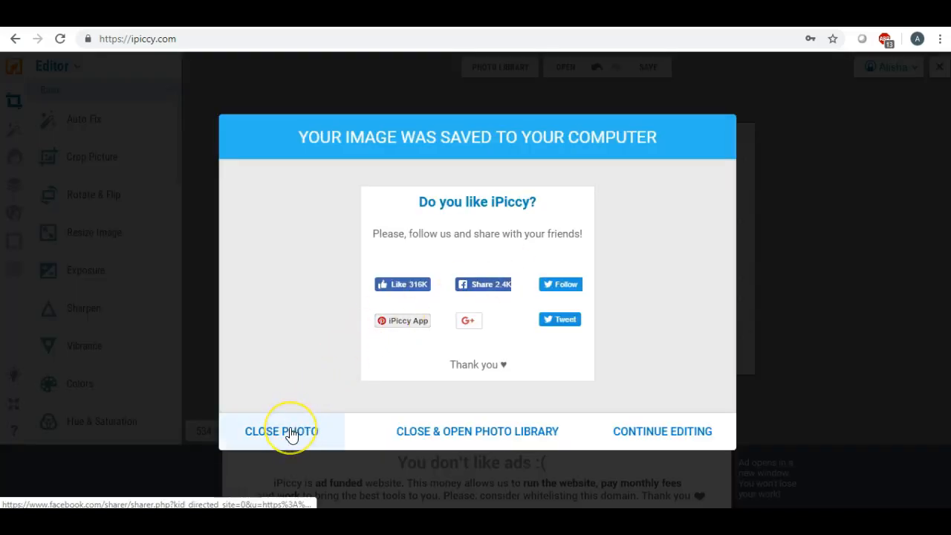
pyautogui.click(290, 436)
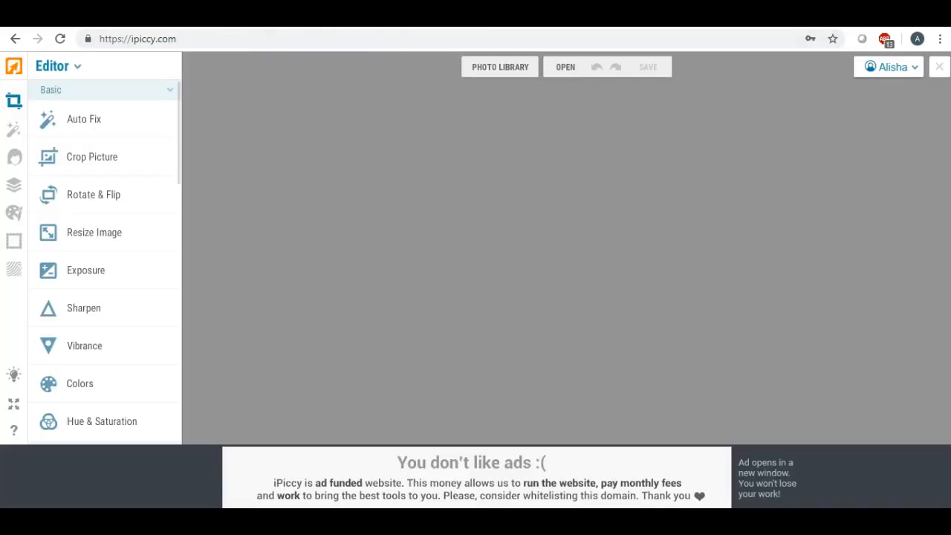
pyautogui.hotkey('ctrl', 't')
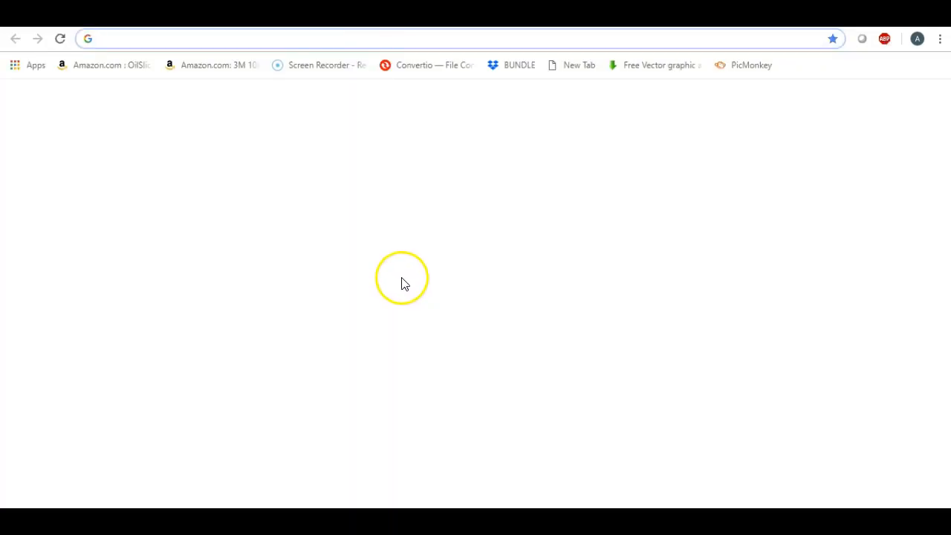
# - Upload the logo-on-blob design to LunaPic's Transparent Background tool
pyautogui.click(420, 378)
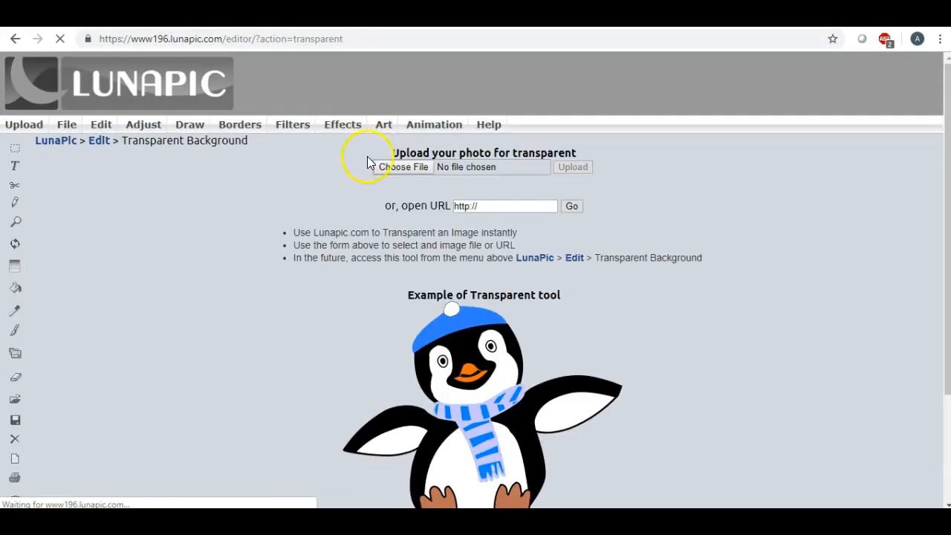
pyautogui.click(385, 166)
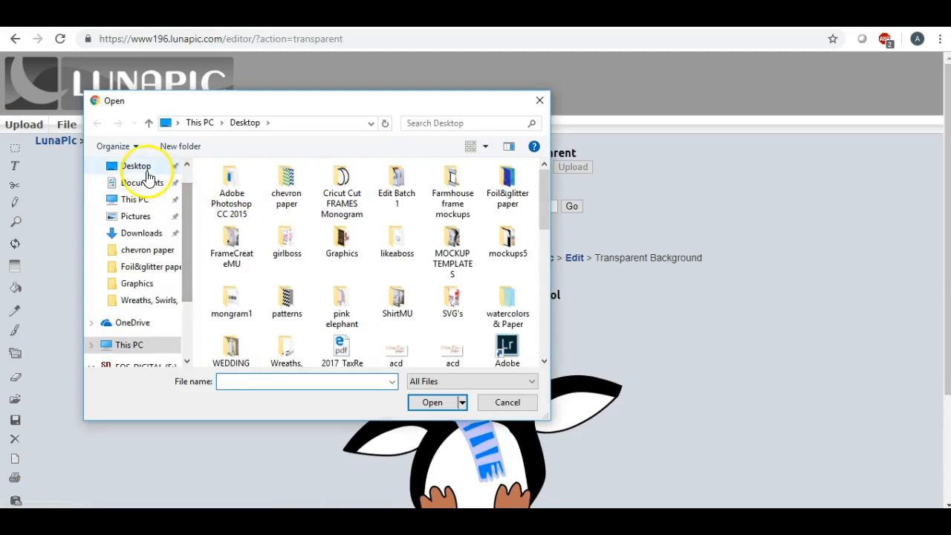
pyautogui.scroll(-3, 420, 222)
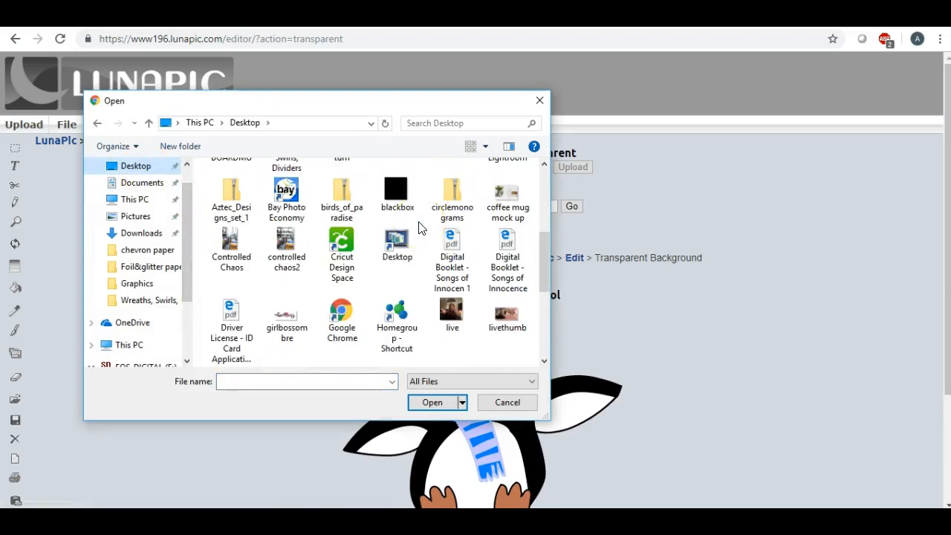
pyautogui.scroll(2, 419, 227)
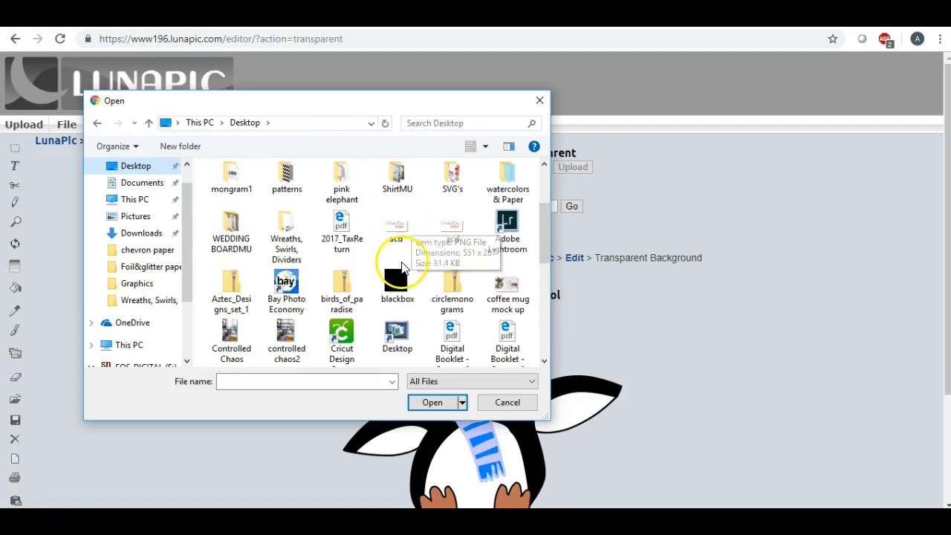
pyautogui.scroll(-2, 401, 267)
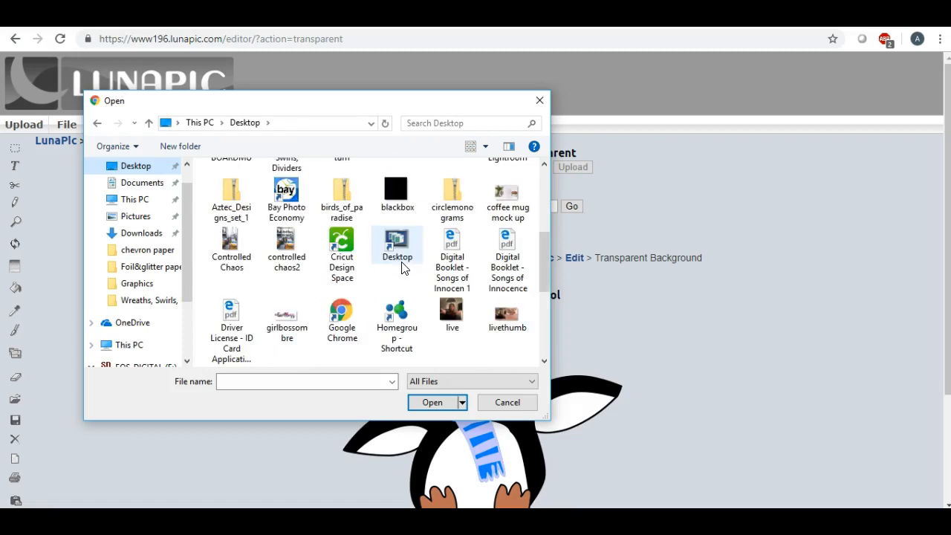
pyautogui.scroll(2, 401, 267)
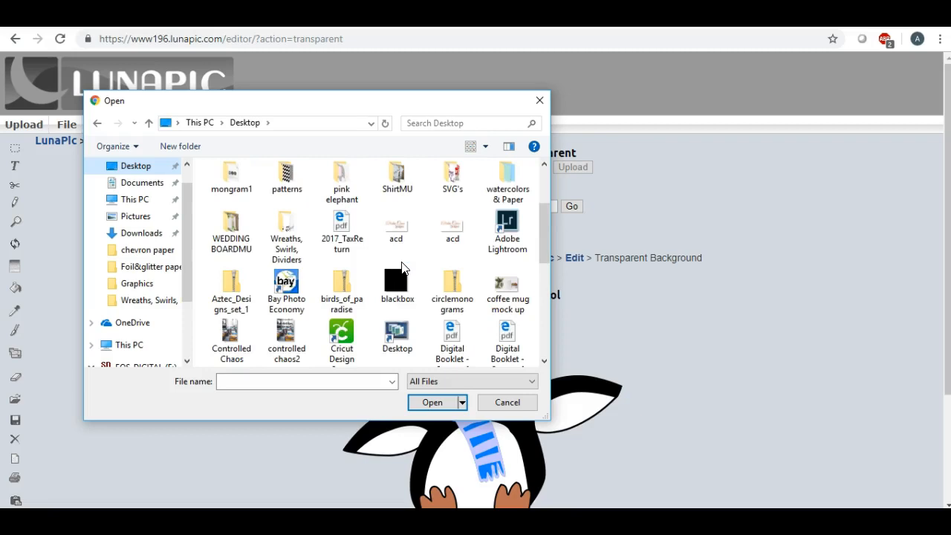
pyautogui.scroll(2, 401, 267)
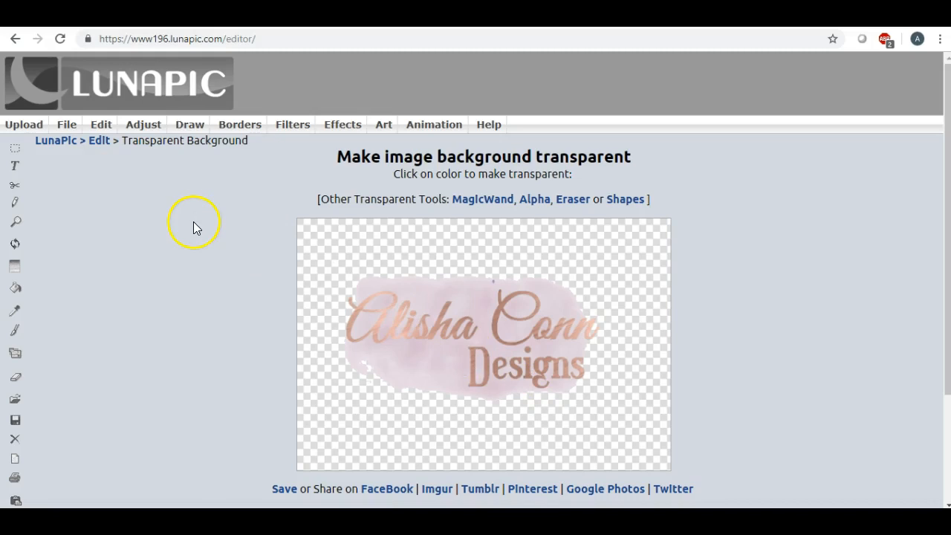
# - Download the transparent image from LunaPic as a PNG
pyautogui.click(69, 124)
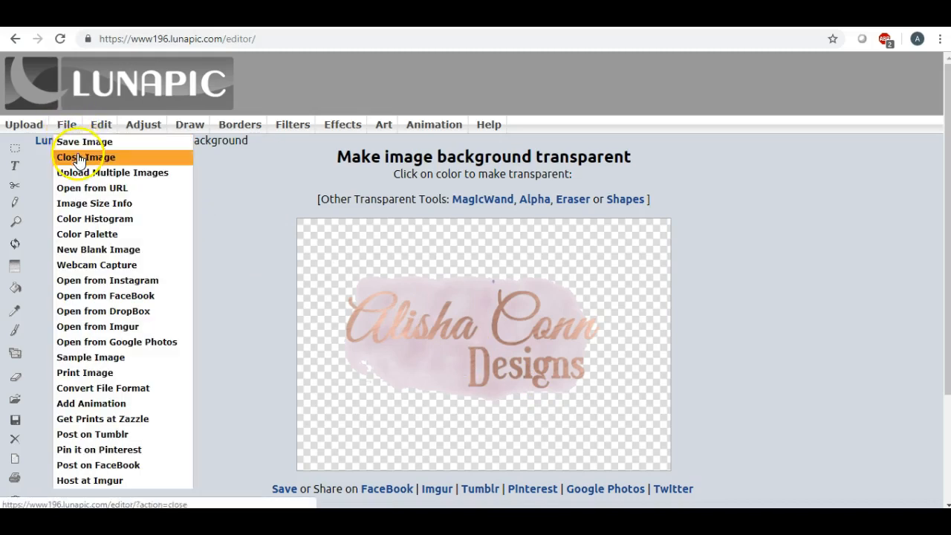
pyautogui.click(73, 142)
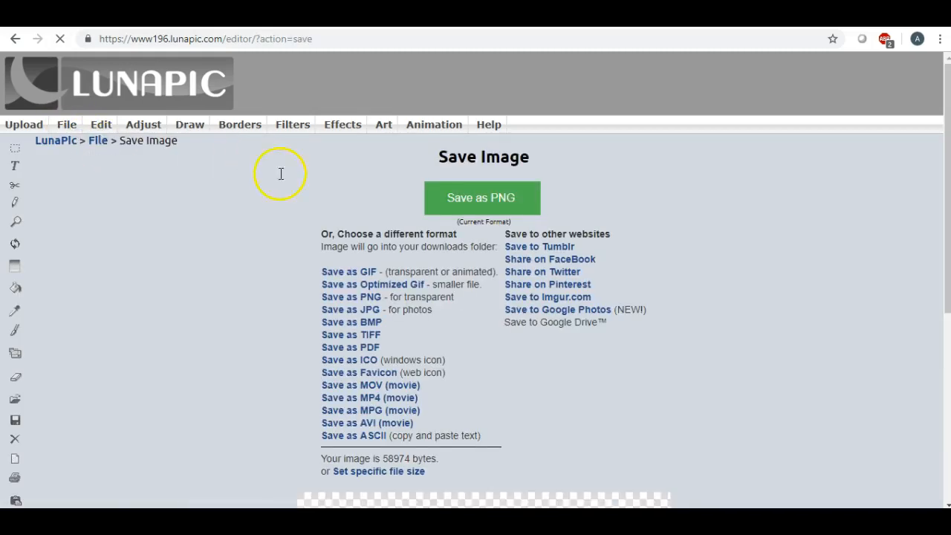
pyautogui.click(441, 205)
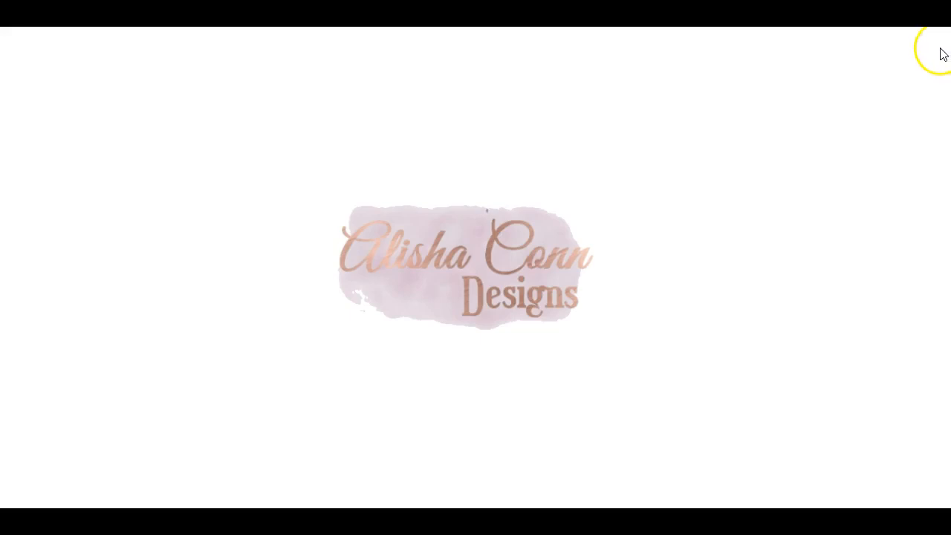
# - Save a copy of the photo named watercolorblob into the Desktop folder
pyautogui.click(936, 43)
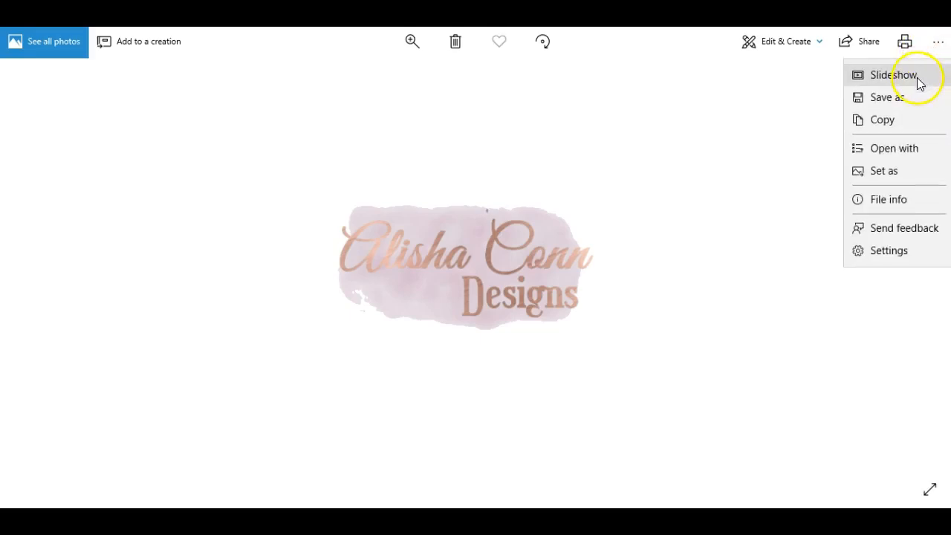
pyautogui.click(888, 98)
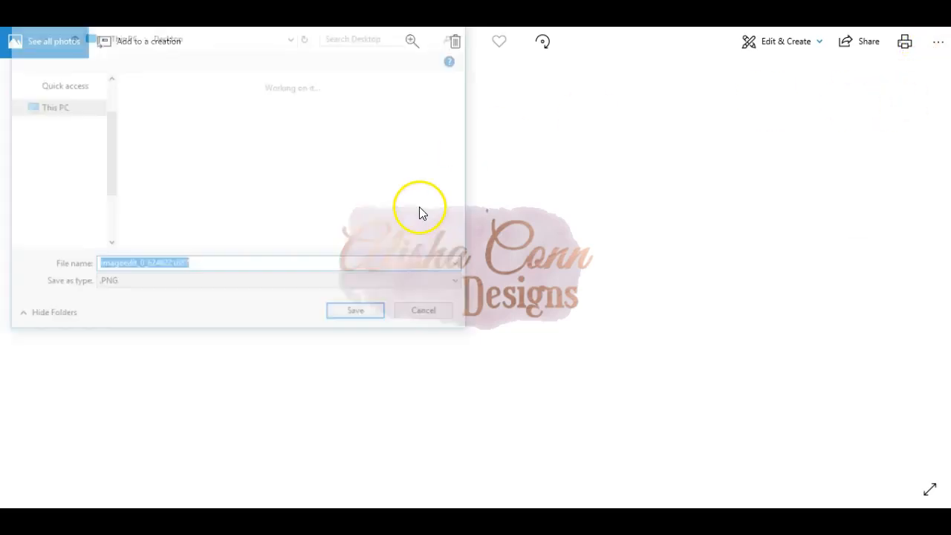
pyautogui.press('BackSpace')
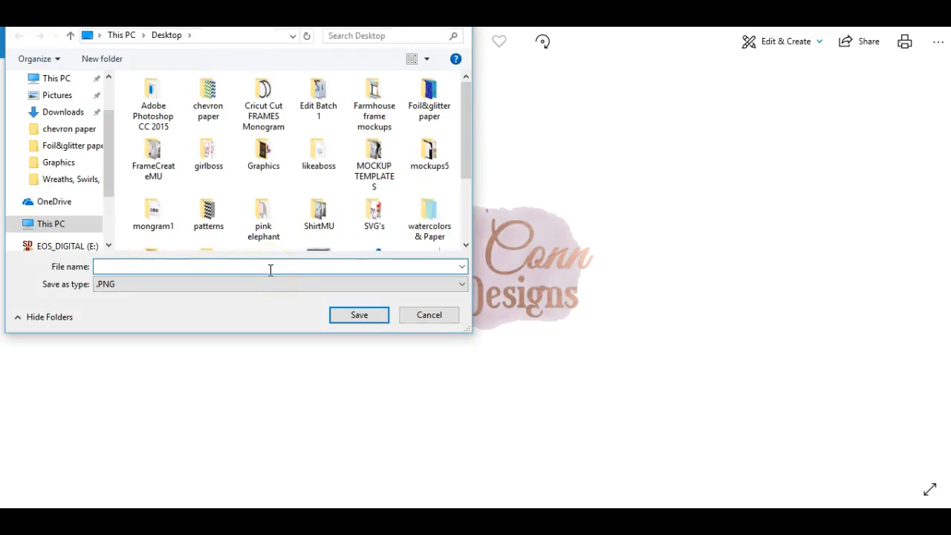
pyautogui.write('watercolorbl')
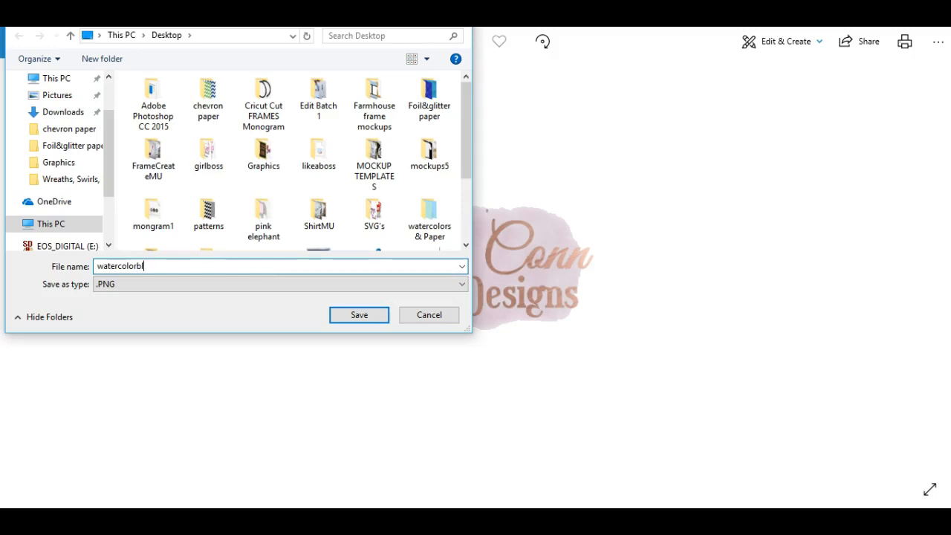
pyautogui.write('ob')
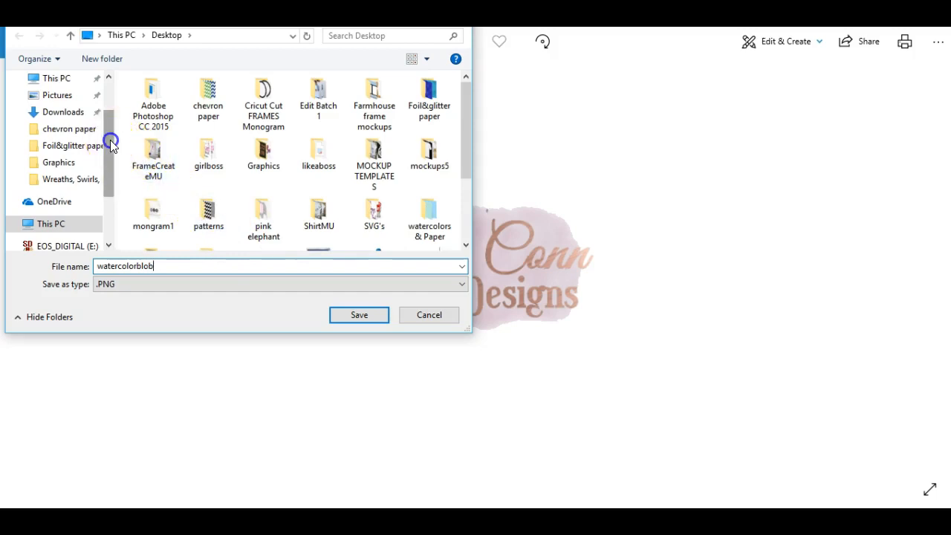
pyautogui.click(110, 94)
pyautogui.click(65, 106)
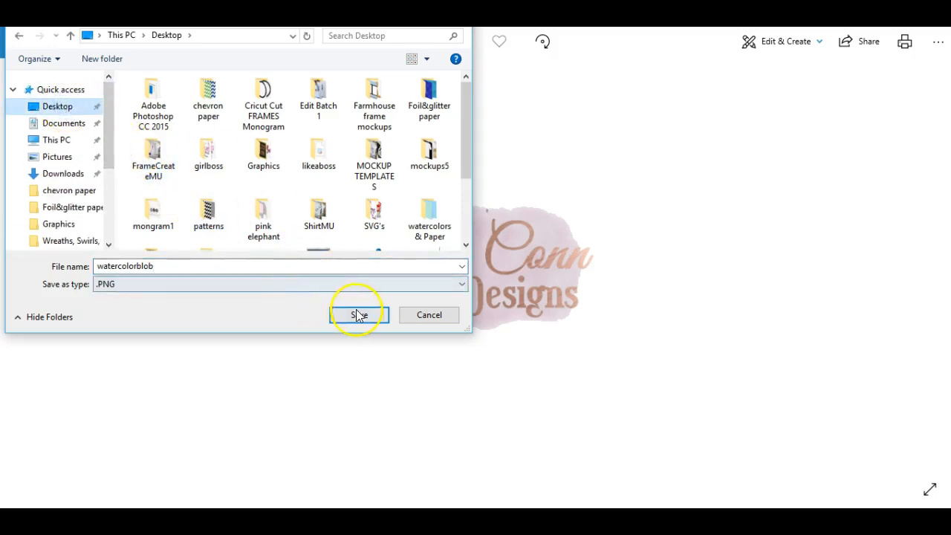
pyautogui.click(357, 315)
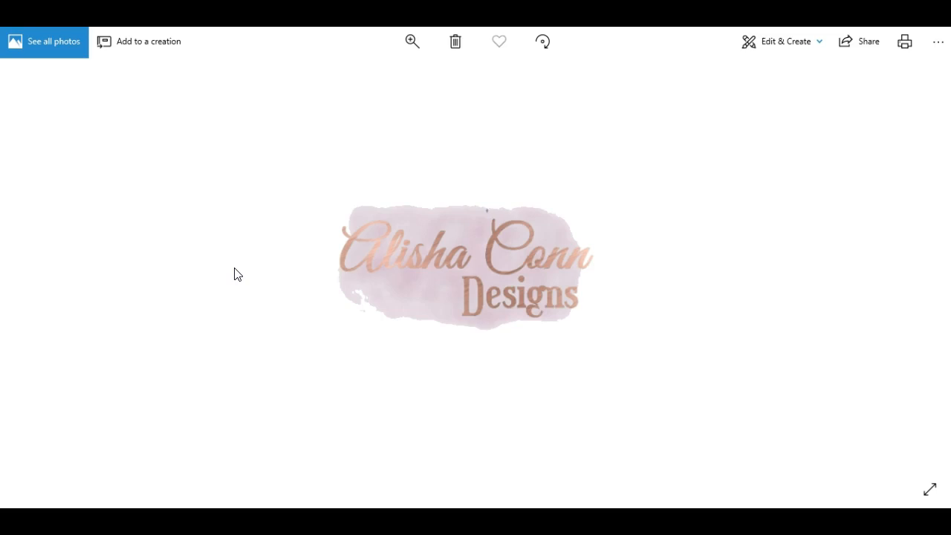
# - Save another copy of the logo named logo444 into the Desktop folder
pyautogui.click(937, 46)
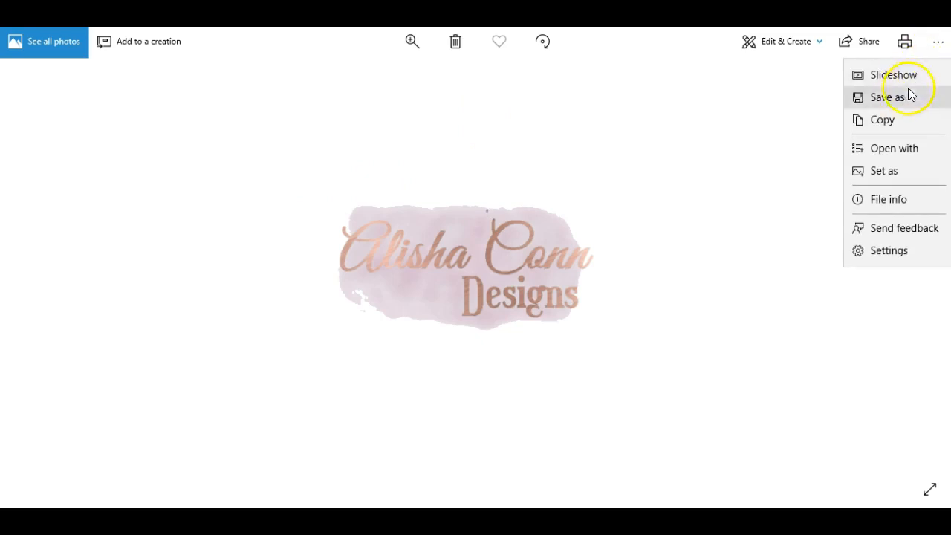
pyautogui.click(904, 95)
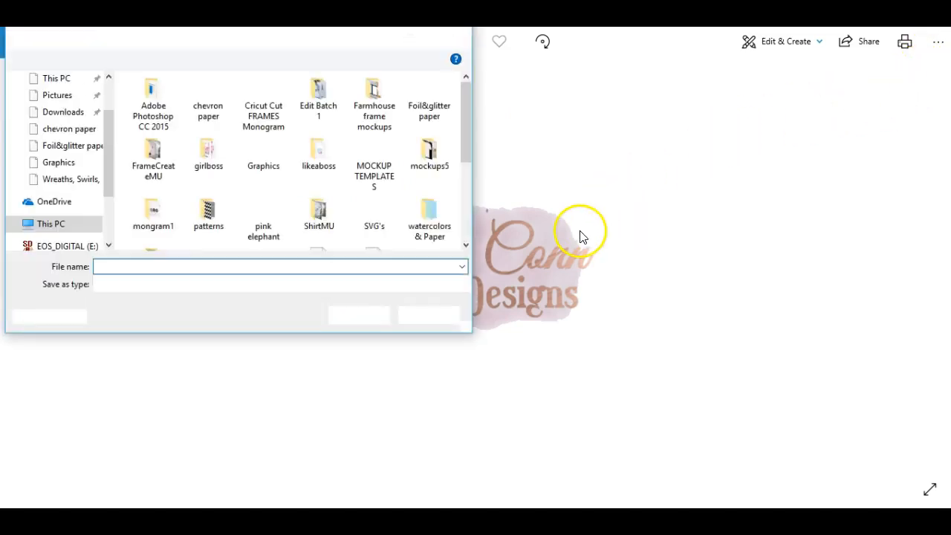
pyautogui.press('BackSpace')
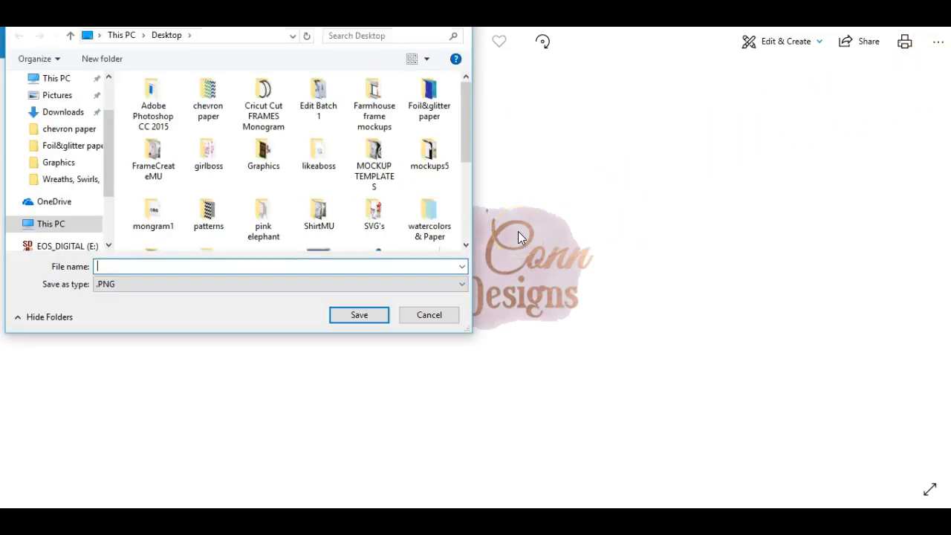
pyautogui.write('logo')
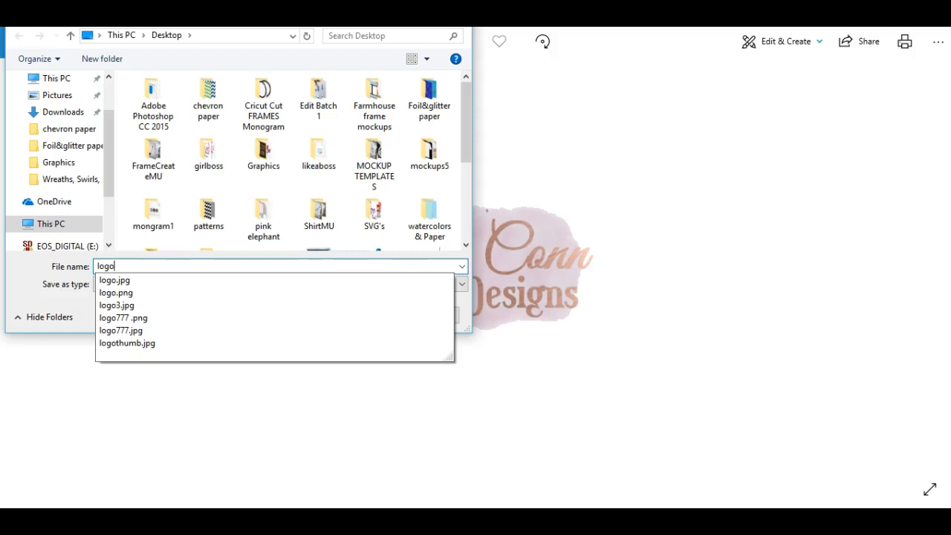
pyautogui.write('444')
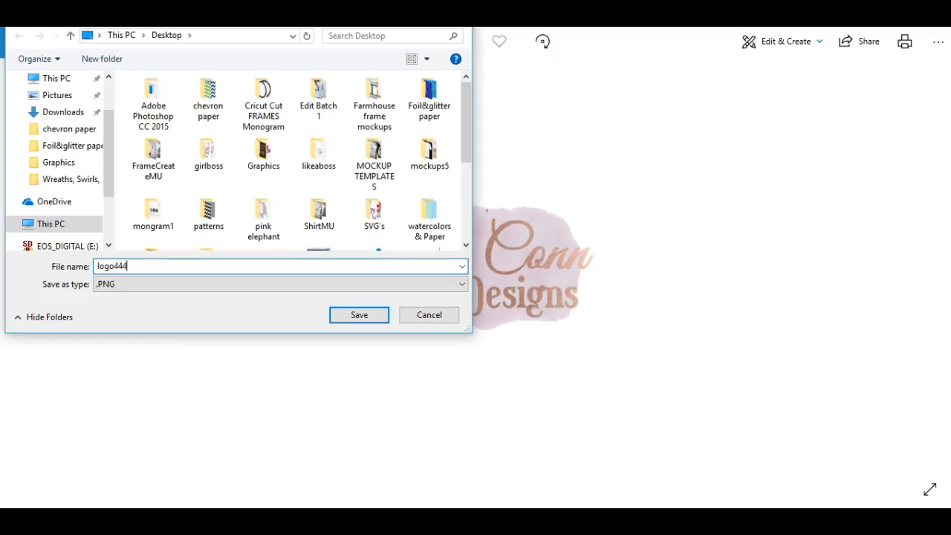
pyautogui.moveTo(112, 128); pyautogui.dragTo(61, 106)
pyautogui.click(57, 106)
pyautogui.click(354, 320)
pyautogui.click(354, 318)
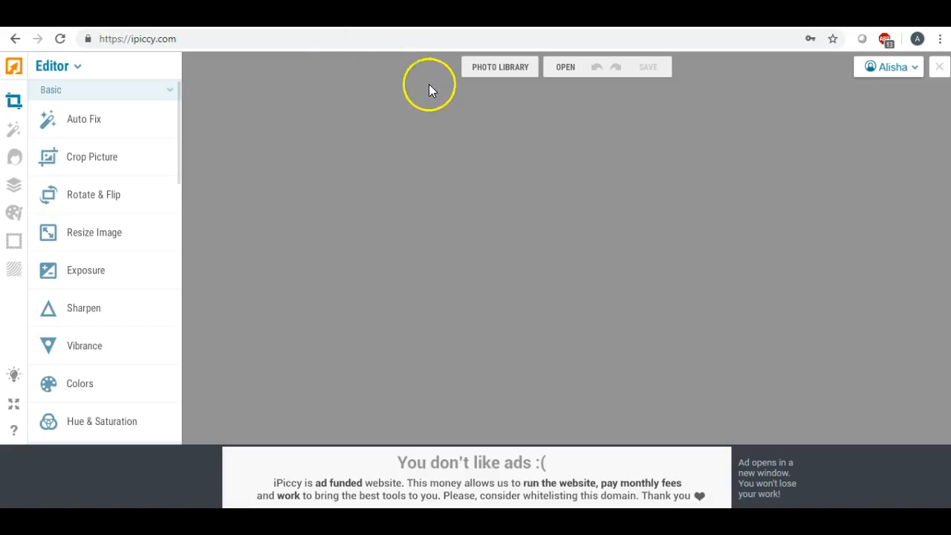
# - Switch to Designer and create a new canvas, changing 1366 x 768 to 1280 x 720
pyautogui.click(74, 67)
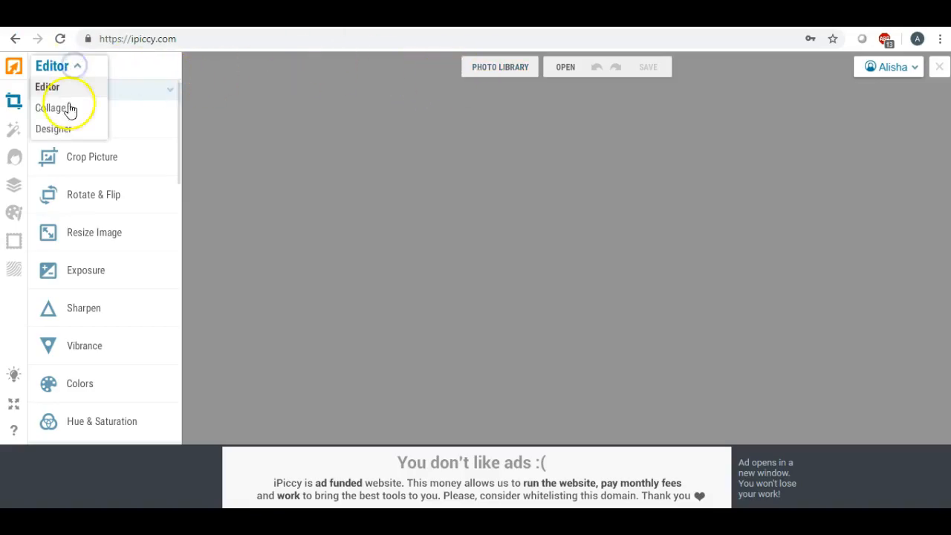
pyautogui.click(56, 129)
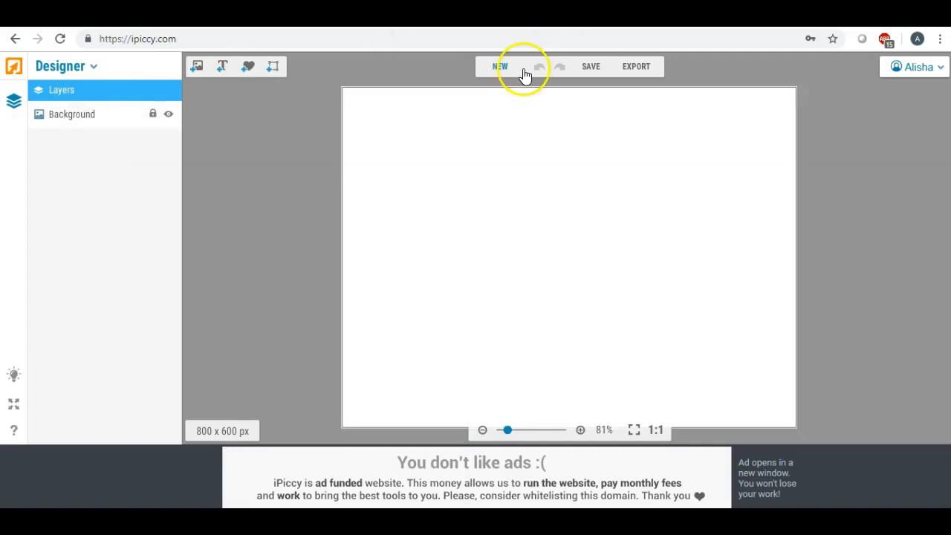
pyautogui.click(501, 71)
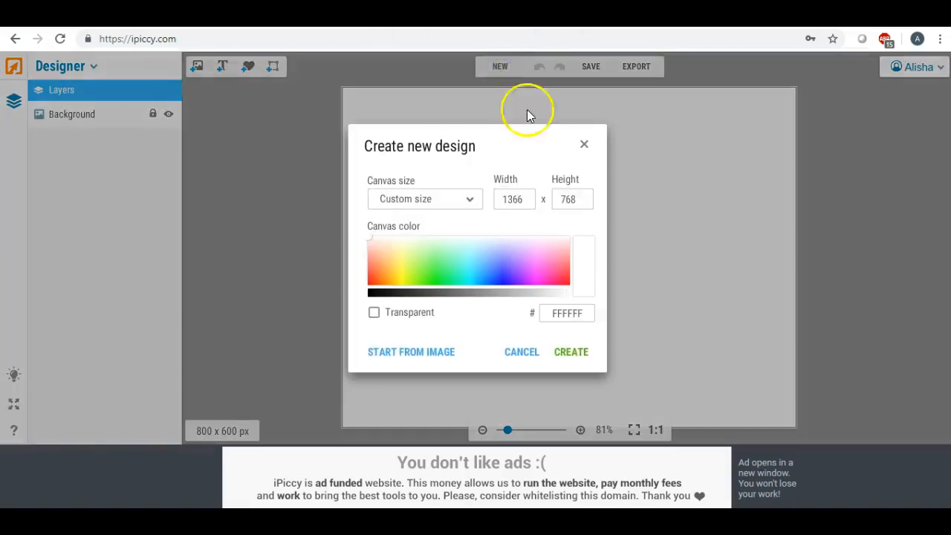
pyautogui.click(526, 199)
pyautogui.hotkey('ctrl', 'a')
pyautogui.write('1280')
pyautogui.click(580, 198)
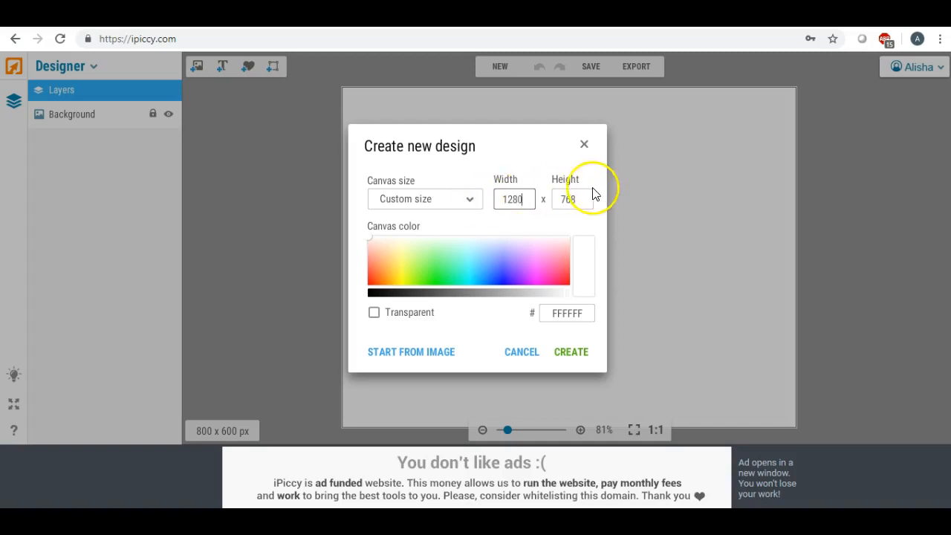
pyautogui.hotkey('ctrl', 'a')
pyautogui.write('720')
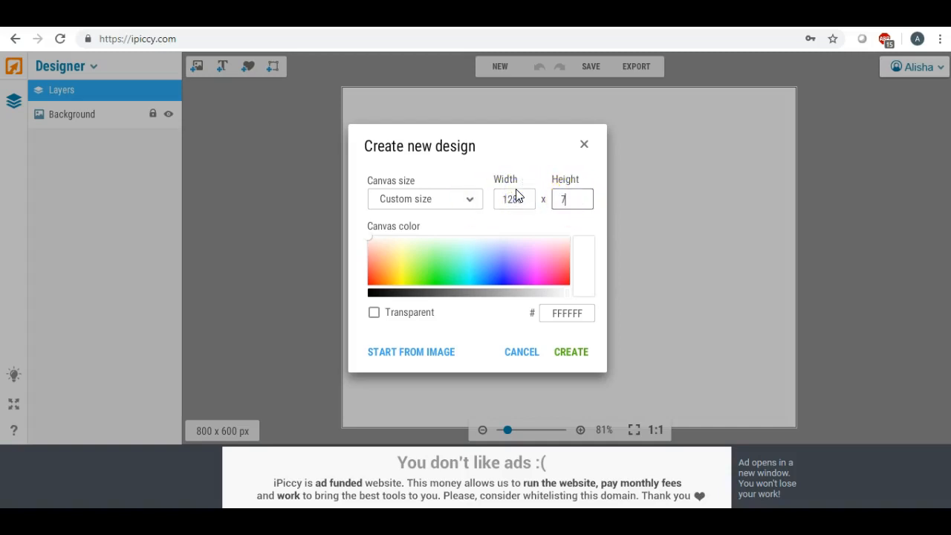
pyautogui.click(571, 357)
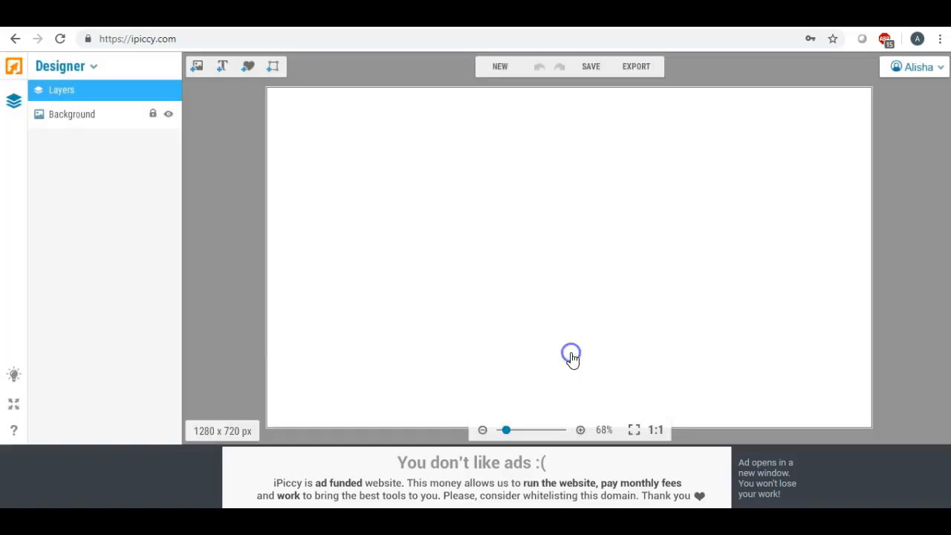
pyautogui.click(196, 67)
# - Upload watercolorblob from the Desktop into the Designer's image list
pyautogui.click(66, 113)
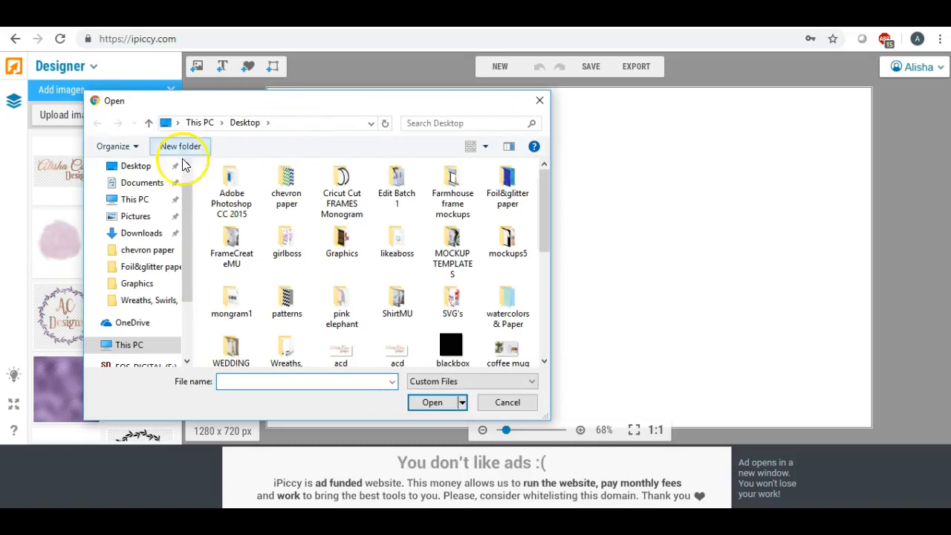
pyautogui.moveTo(185, 201); pyautogui.dragTo(190, 177)
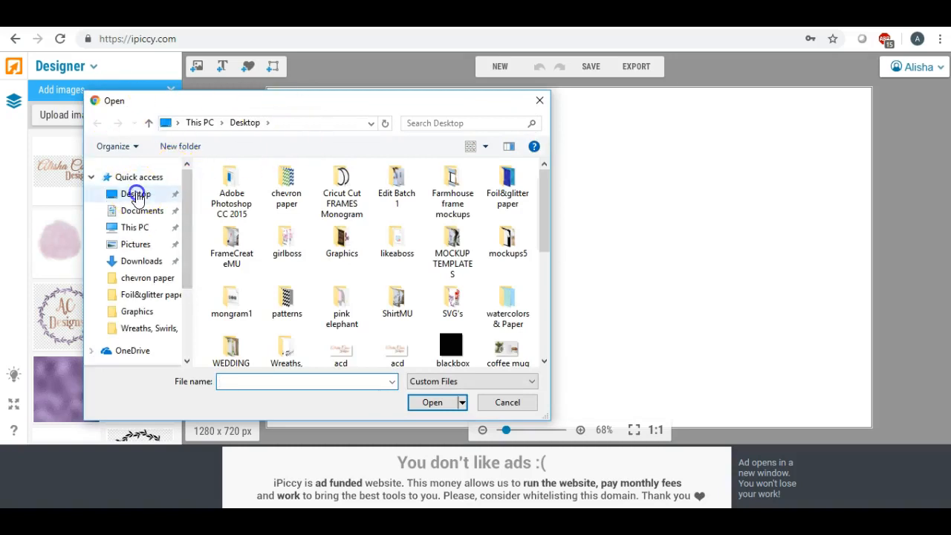
pyautogui.click(135, 194)
pyautogui.scroll(-5, 405, 194)
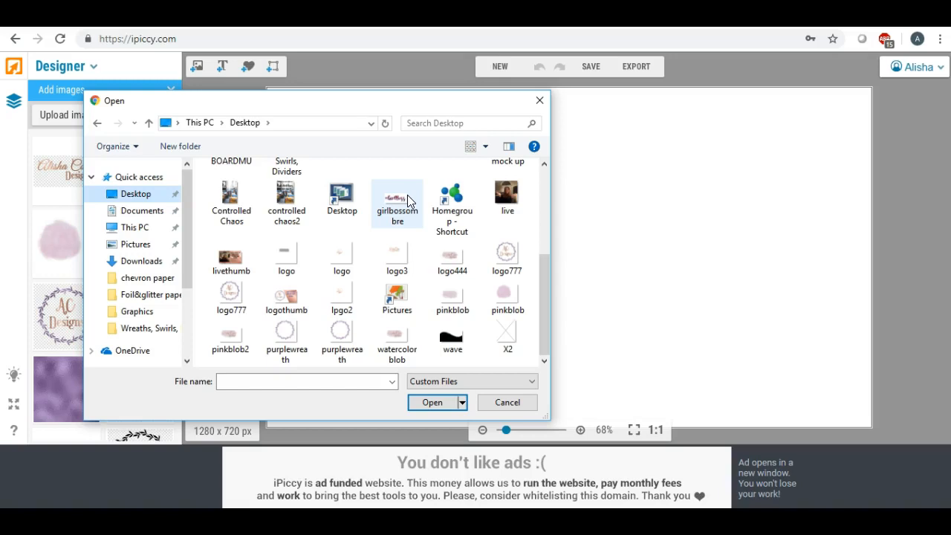
pyautogui.doubleClick(400, 336)
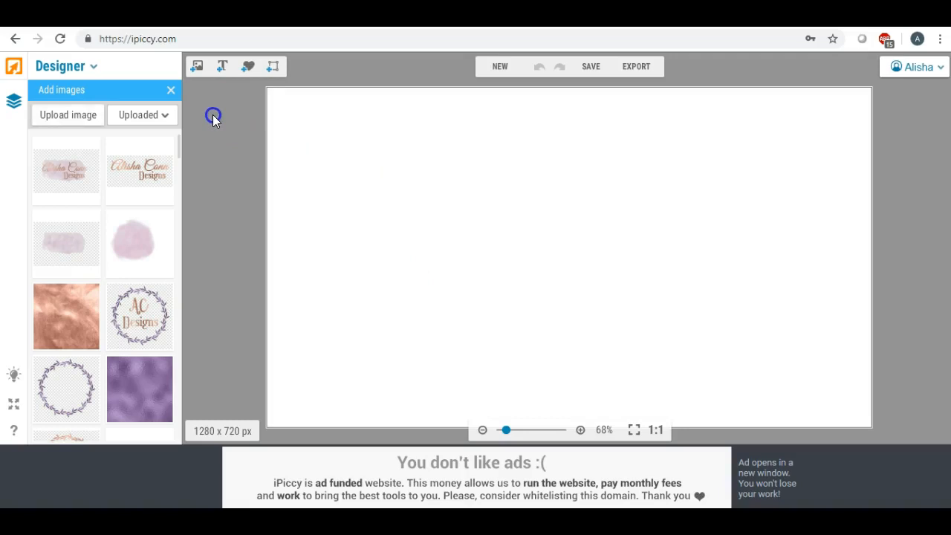
# - Drop the watercolorblob logo onto the 1280x720 canvas, then enlarge it and settle it upper-right
pyautogui.moveTo(60, 171); pyautogui.dragTo(634, 192)
pyautogui.moveTo(703, 240); pyautogui.dragTo(921, 389)
pyautogui.moveTo(737, 233); pyautogui.dragTo(673, 161)
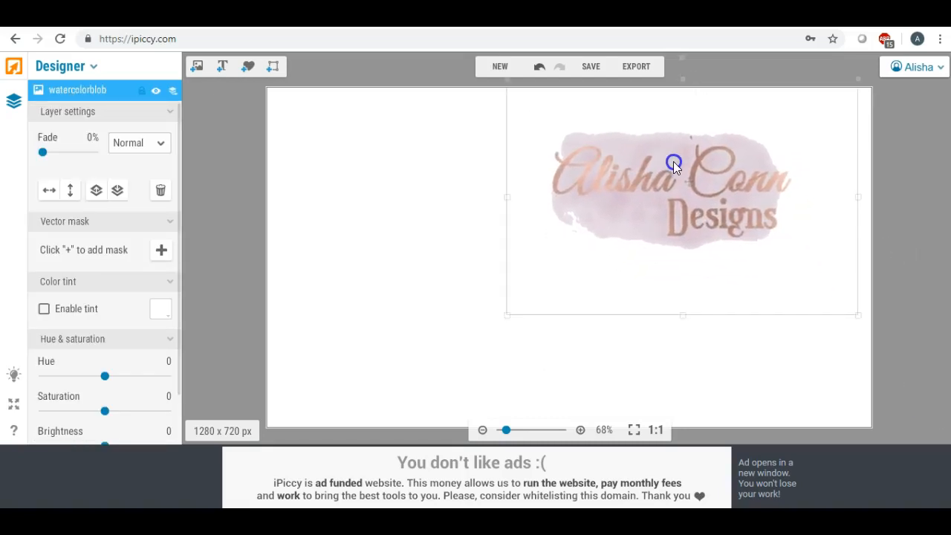
pyautogui.moveTo(858, 315); pyautogui.dragTo(936, 450)
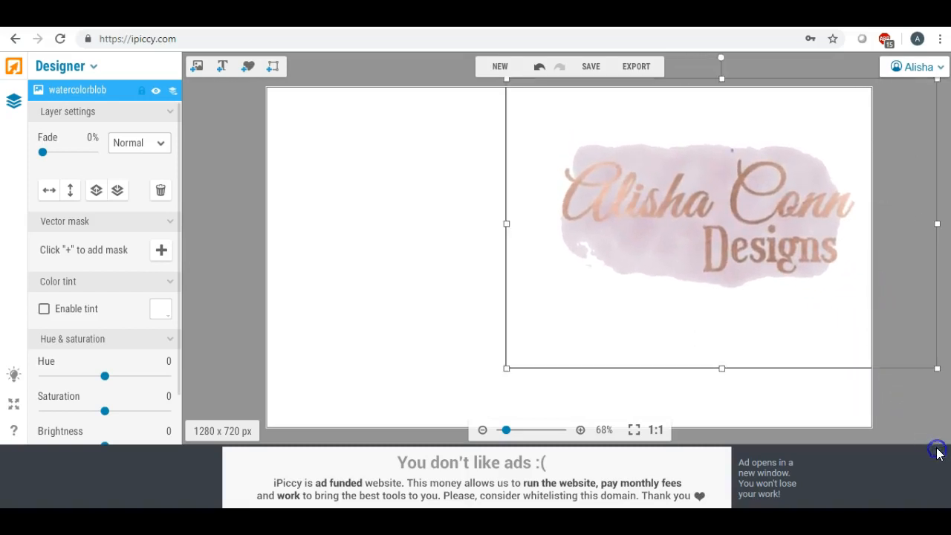
pyautogui.moveTo(773, 208); pyautogui.dragTo(741, 193)
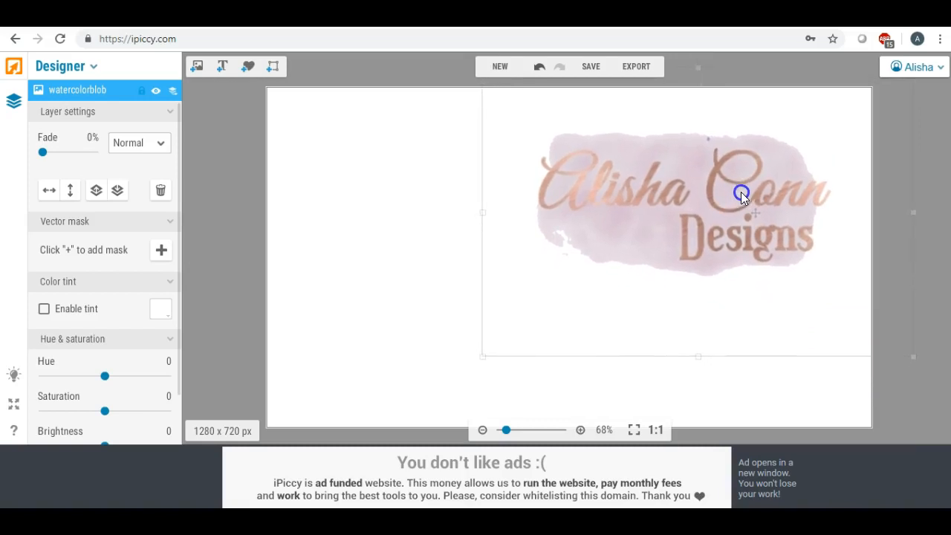
pyautogui.click(428, 189)
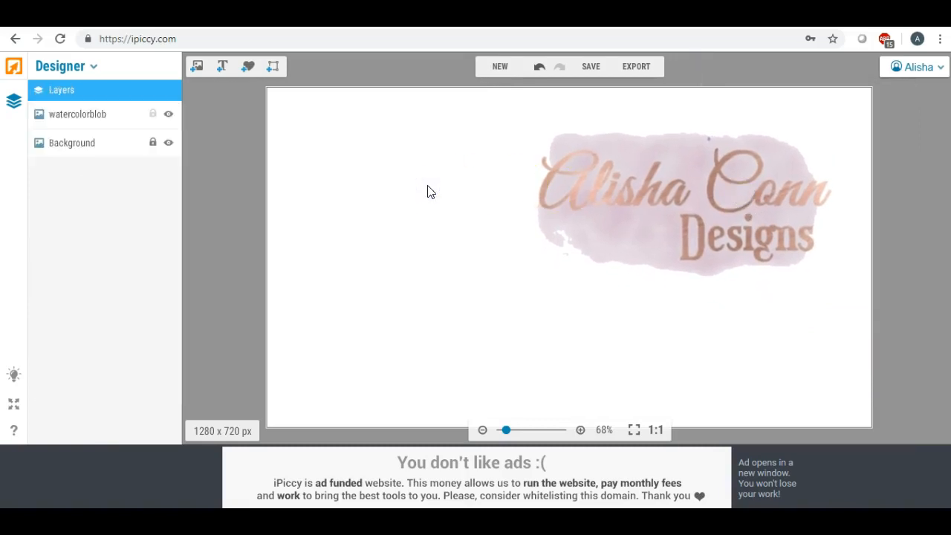